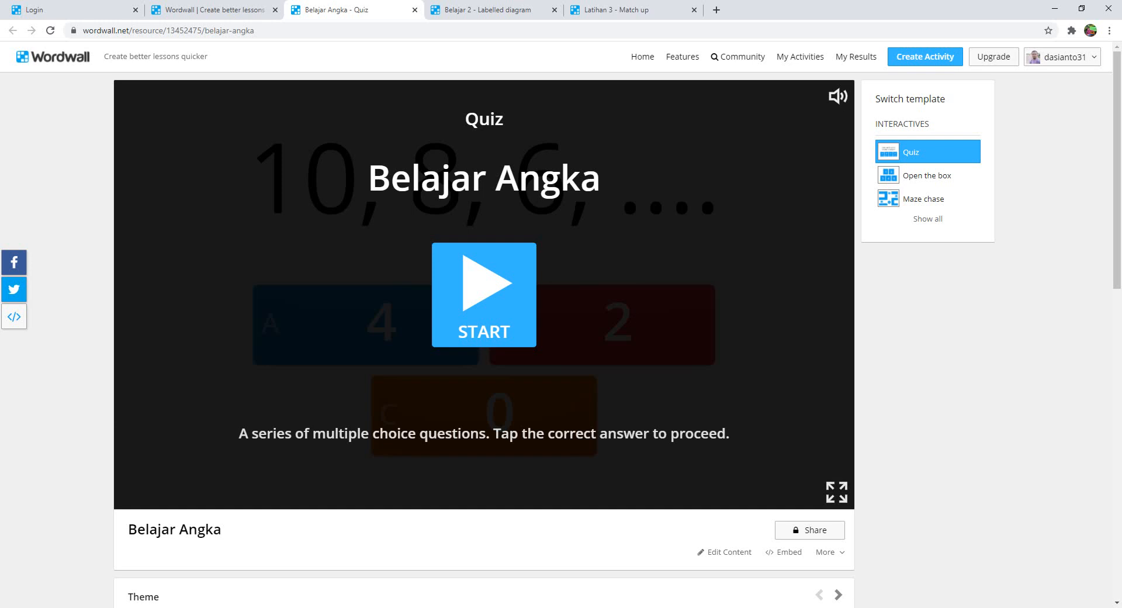
# - Play the Belajar Angka quiz, answering 4 for the number sequence and 11 for 5 + 6
pyautogui.click(506, 316)
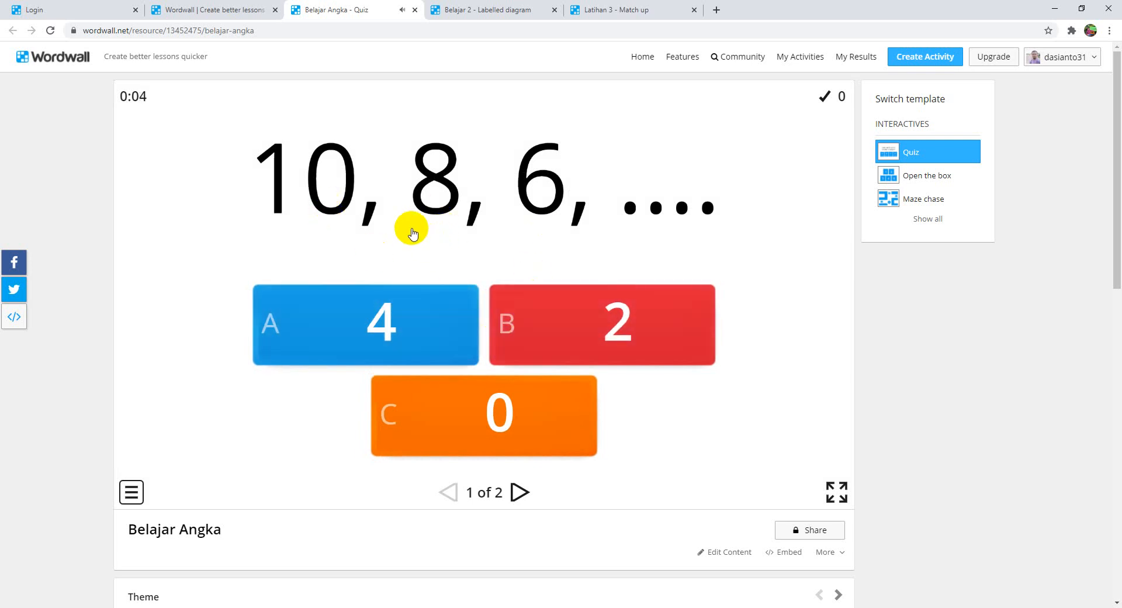
pyautogui.click(379, 322)
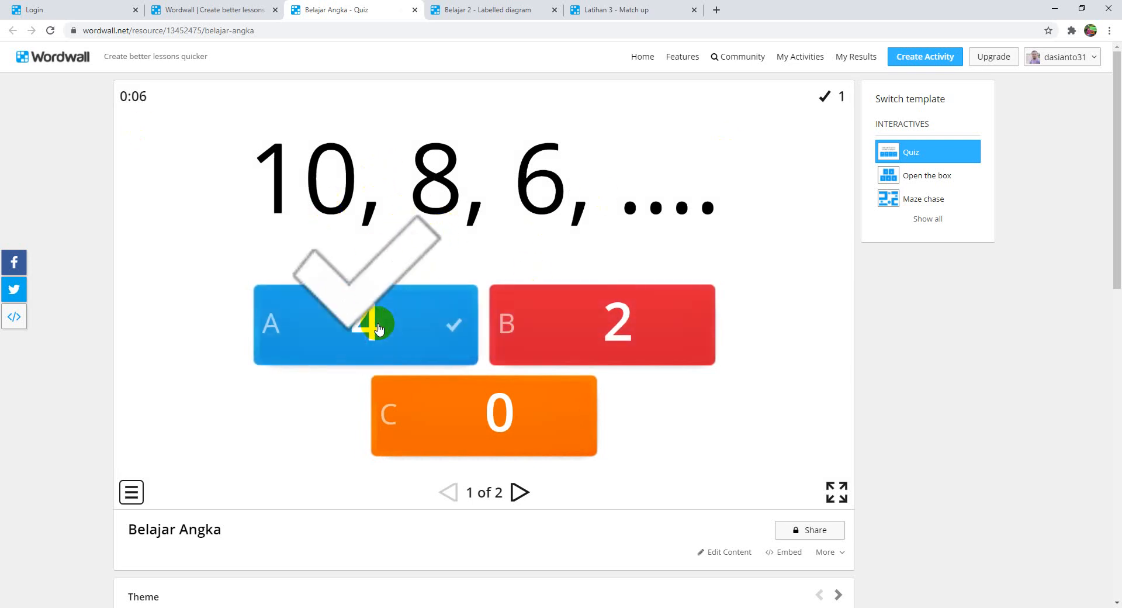
pyautogui.click(519, 493)
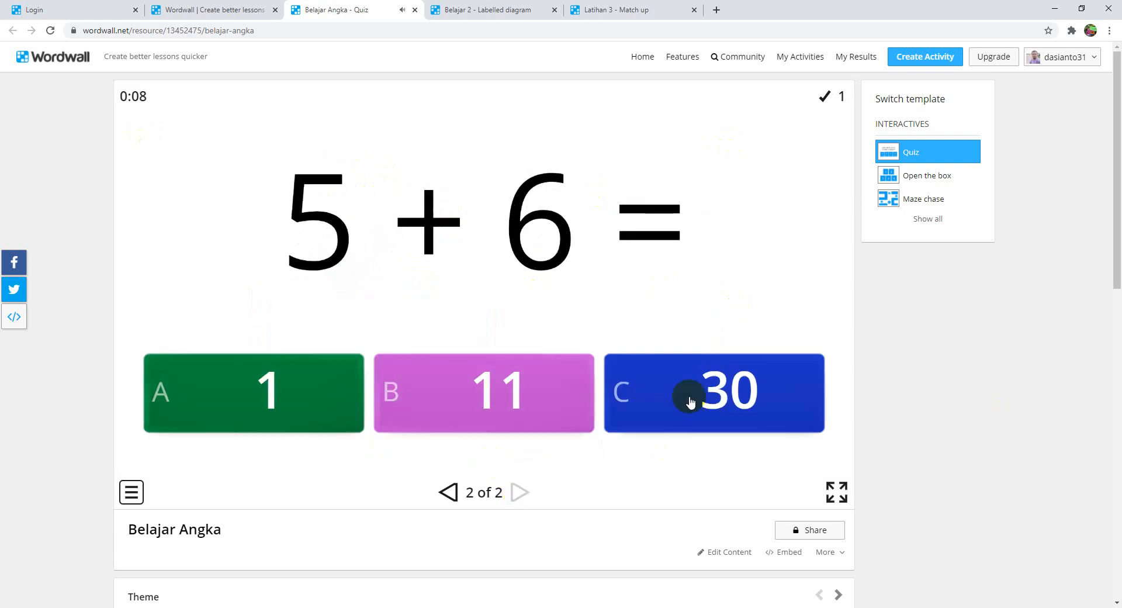
pyautogui.click(483, 383)
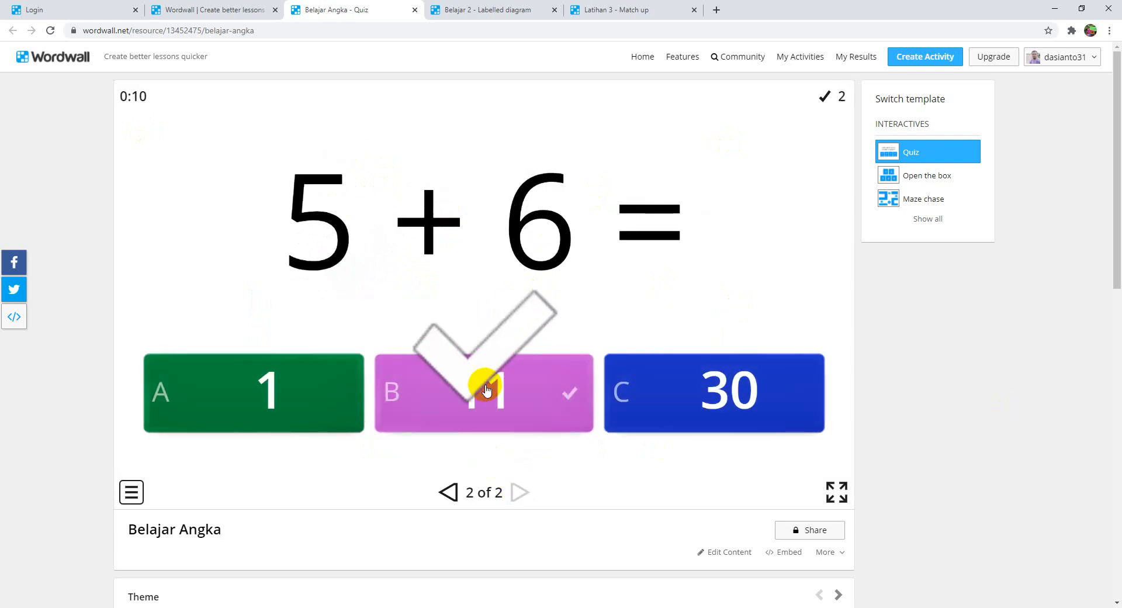
# - Start the Belajar 2 labelled diagram and pin Gasoline to the 20°C outlet, Aspal to the 150°C outlet and Kerosene to the 370°C outlet
pyautogui.click(490, 10)
pyautogui.click(481, 294)
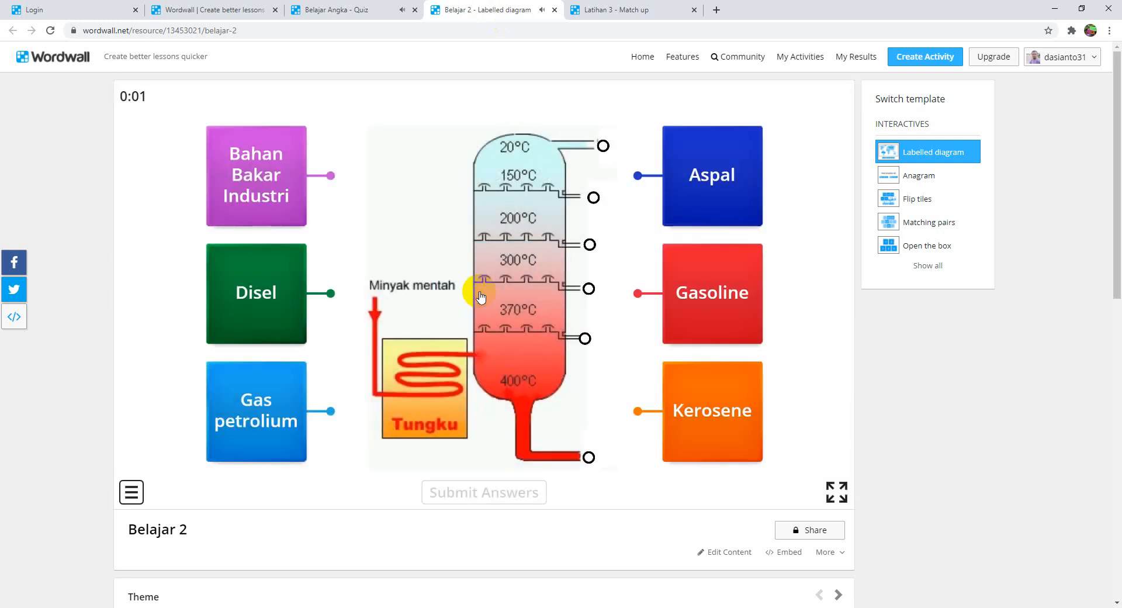
pyautogui.click(236, 181)
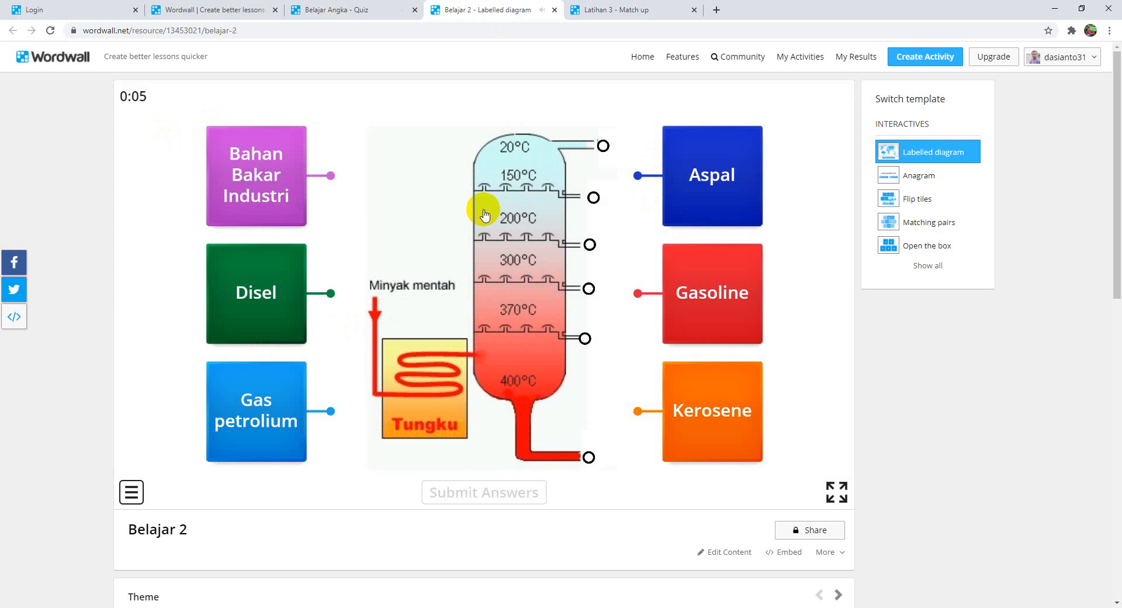
pyautogui.moveTo(636, 293); pyautogui.dragTo(611, 159)
pyautogui.moveTo(638, 293); pyautogui.dragTo(597, 192)
pyautogui.moveTo(638, 411); pyautogui.dragTo(591, 338)
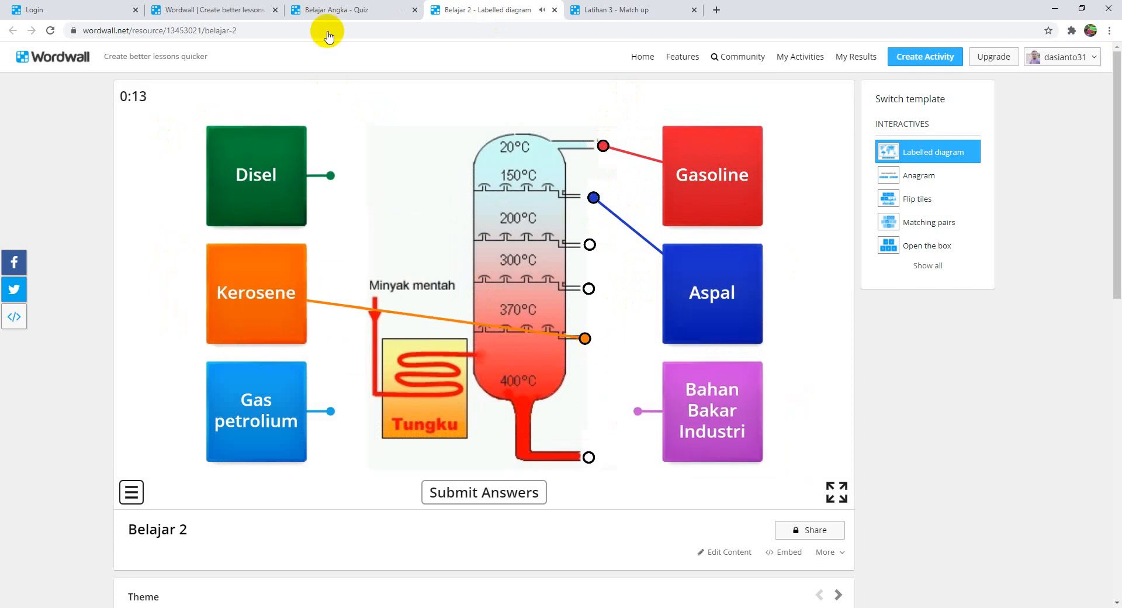
# - Start the Latihan 3 match up and place the blue-framed flame beside Sesium, green-framed beside Rubidium and red-framed beside Natrium
pyautogui.click(631, 10)
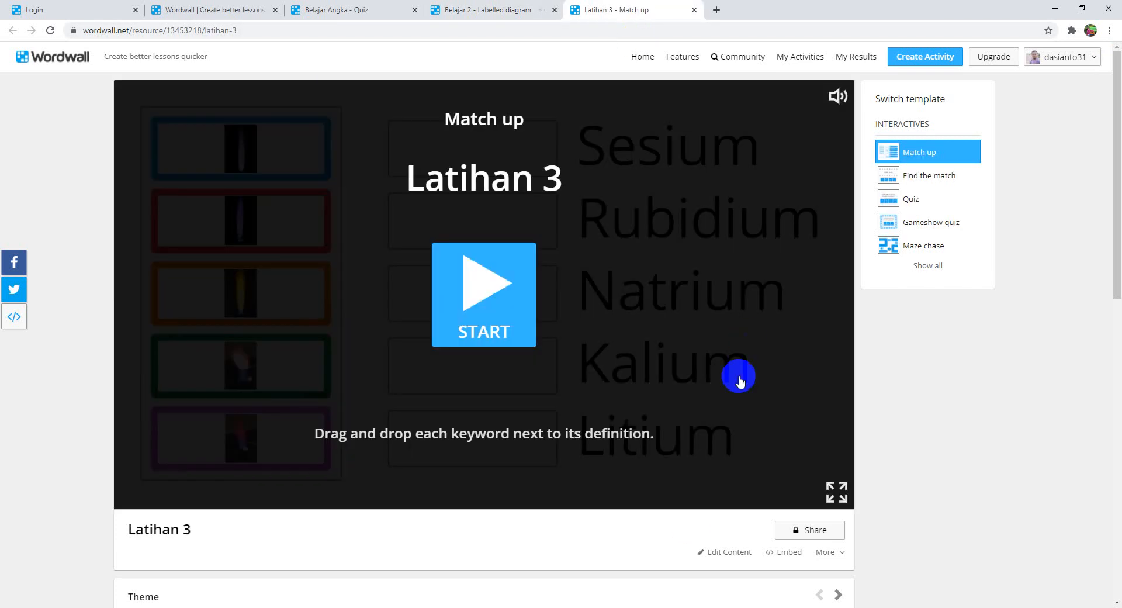
pyautogui.click(460, 286)
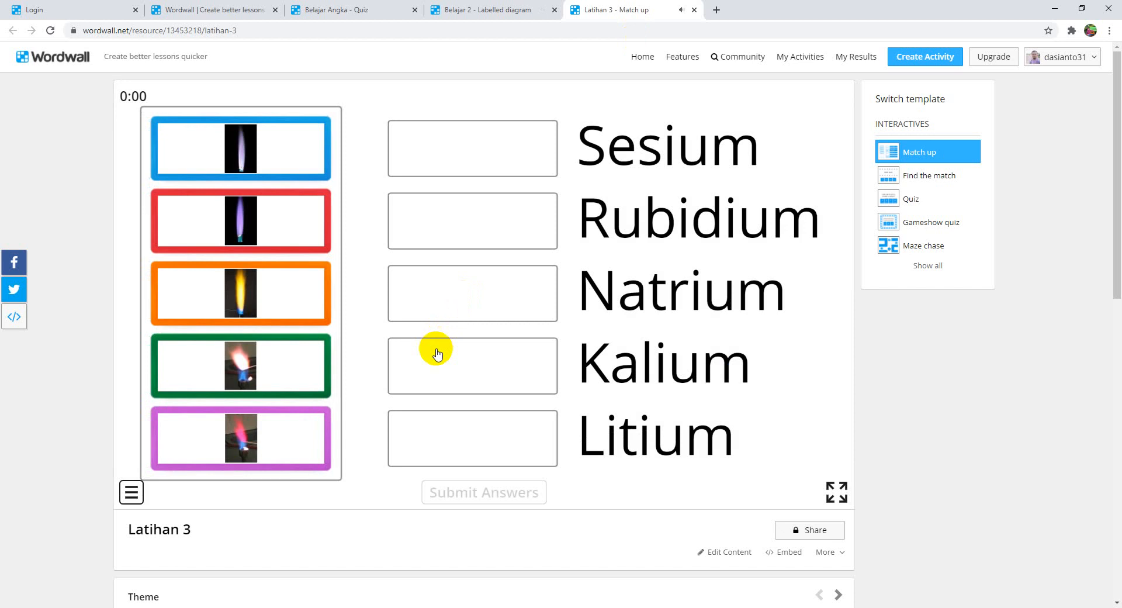
pyautogui.moveTo(213, 133); pyautogui.dragTo(502, 159)
pyautogui.moveTo(258, 176); pyautogui.dragTo(488, 258)
pyautogui.moveTo(251, 218); pyautogui.dragTo(490, 232)
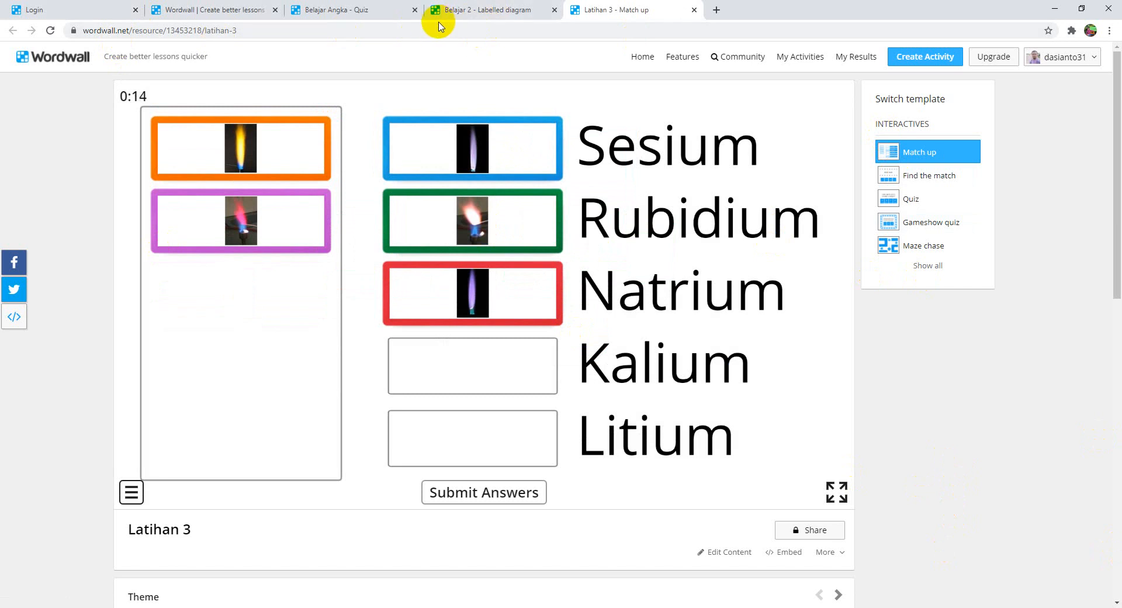
# - Close the Belajar Angka, Belajar 2 and Latihan 3 activity pages
pyautogui.click(413, 10)
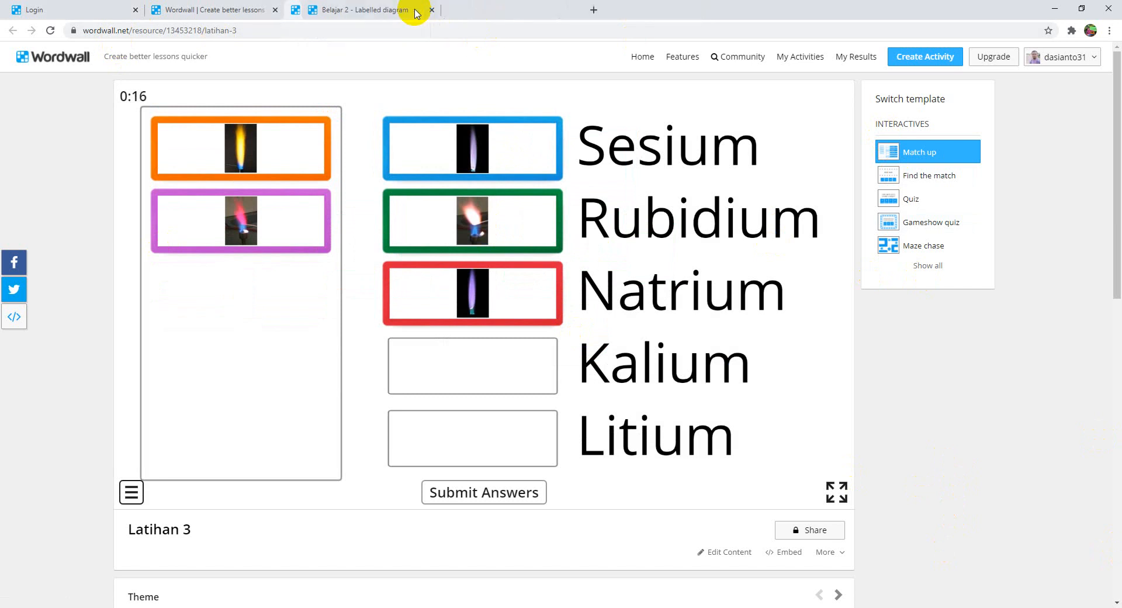
pyautogui.click(414, 10)
pyautogui.click(415, 10)
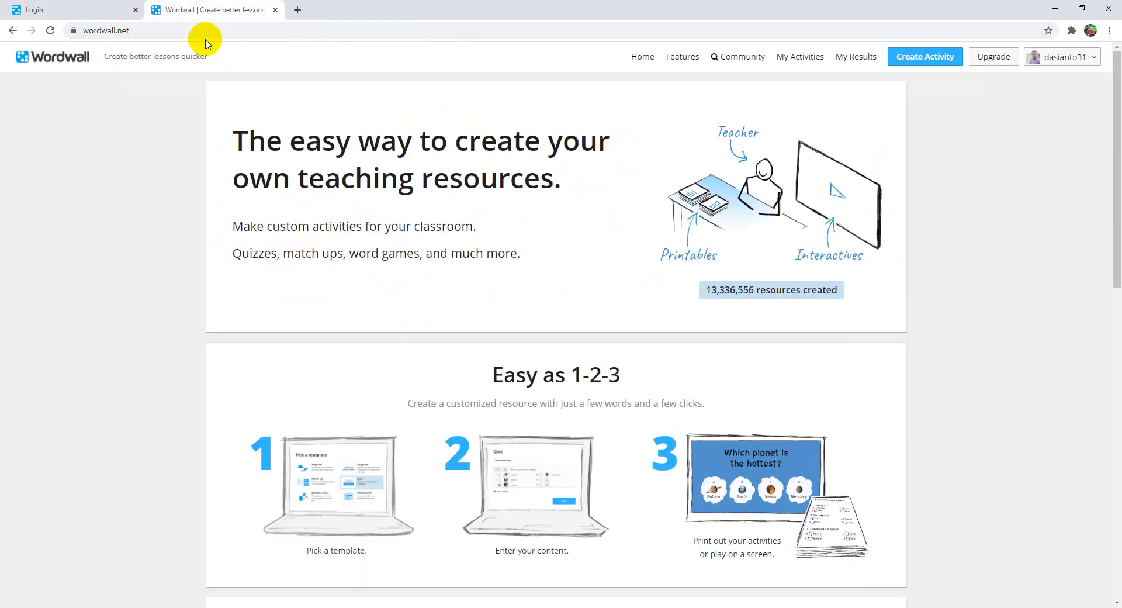
# - Show the Wordwall login page and highlight the wordwall.net part of its address
pyautogui.click(64, 14)
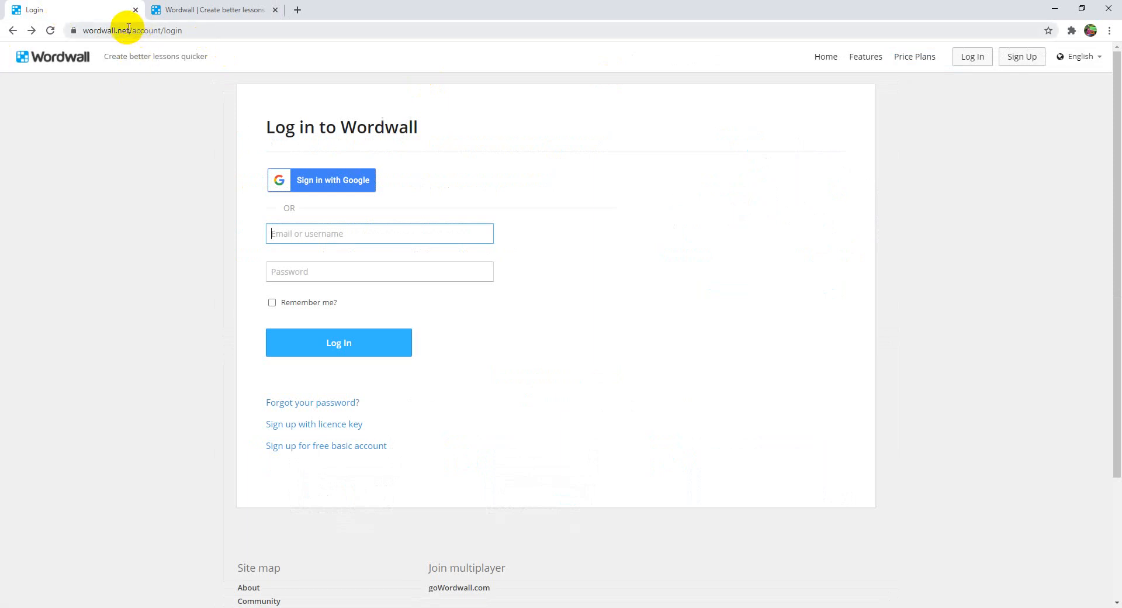
pyautogui.moveTo(128, 30); pyautogui.dragTo(76, 33)
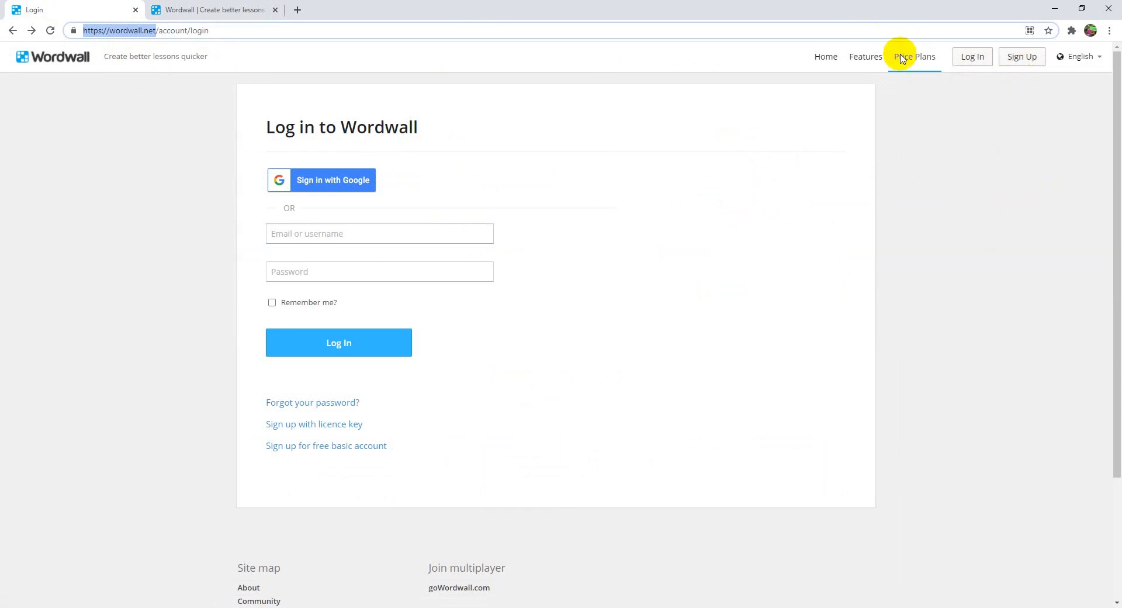
# - Look over the Wordwall home page, including its three creation steps and the template overview
pyautogui.click(212, 7)
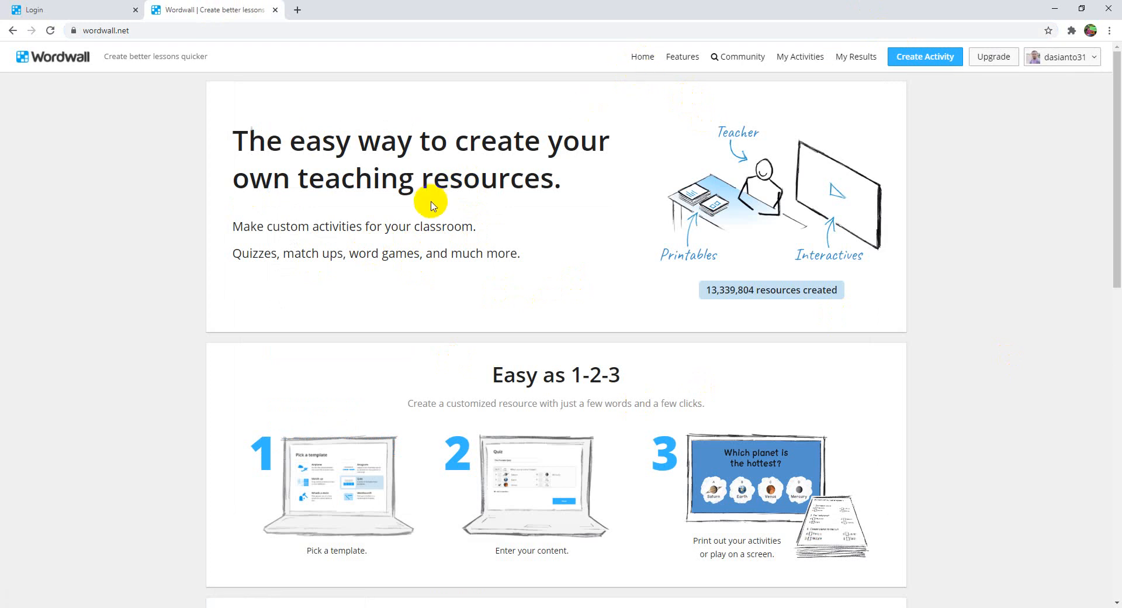
pyautogui.scroll(-7, 427, 215)
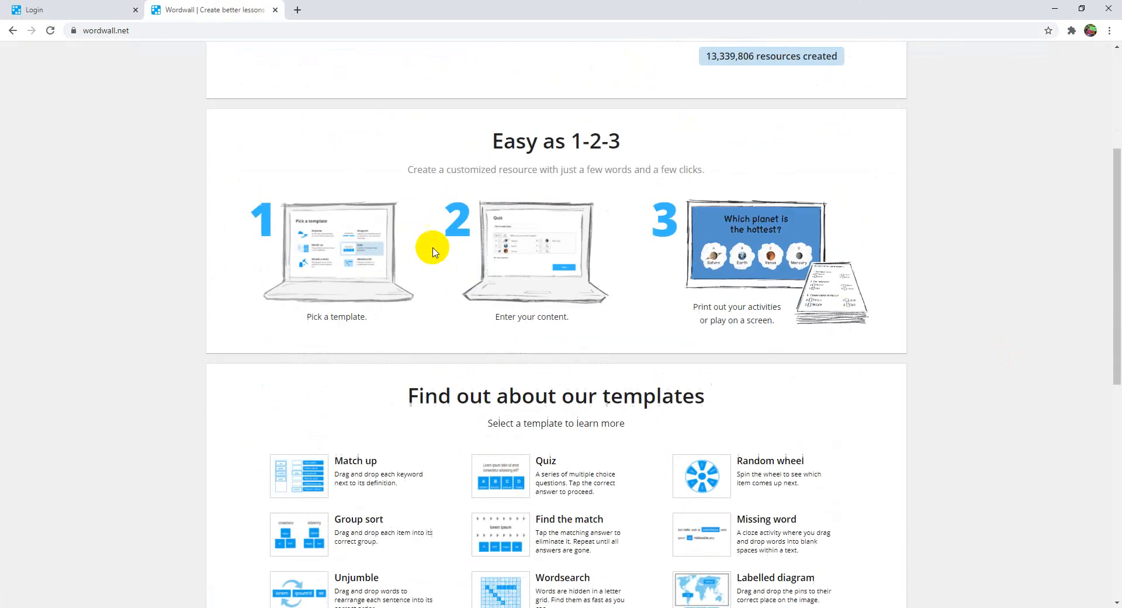
pyautogui.scroll(-2, 455, 336)
pyautogui.scroll(10, 451, 333)
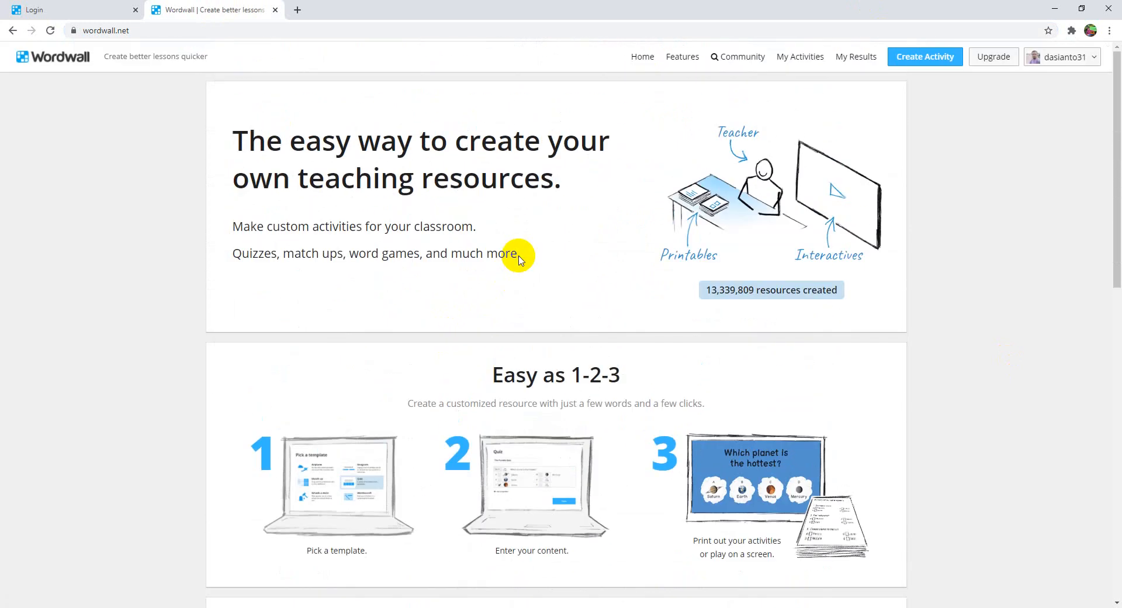
# - Open the Features page and read through its sections, from interactives and printables to multiplayer games
pyautogui.click(682, 56)
pyautogui.scroll(-10, 514, 251)
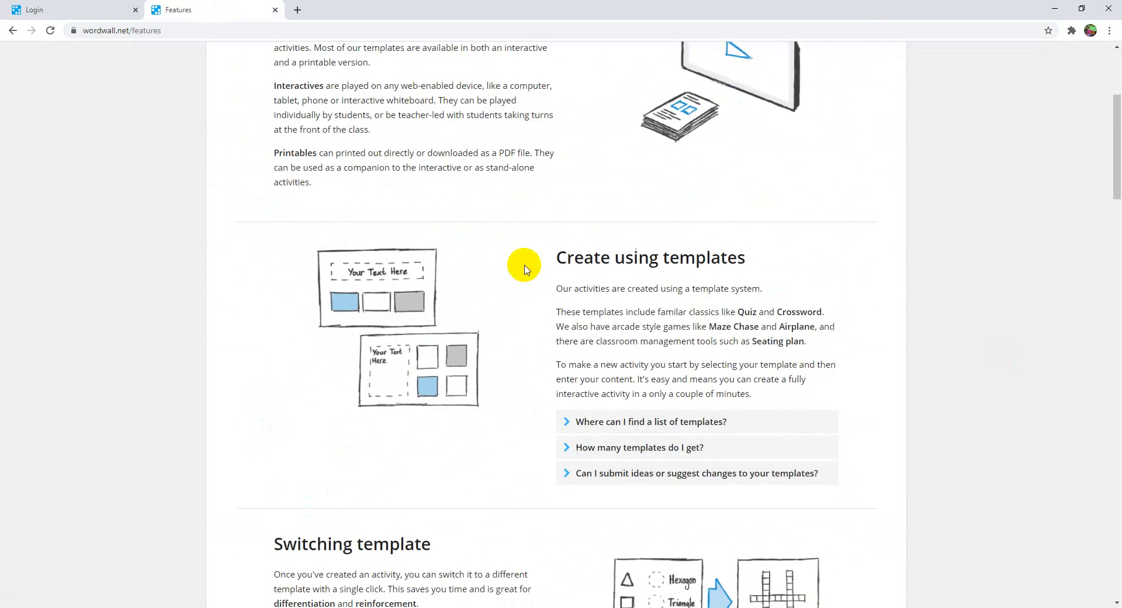
pyautogui.scroll(-13, 526, 275)
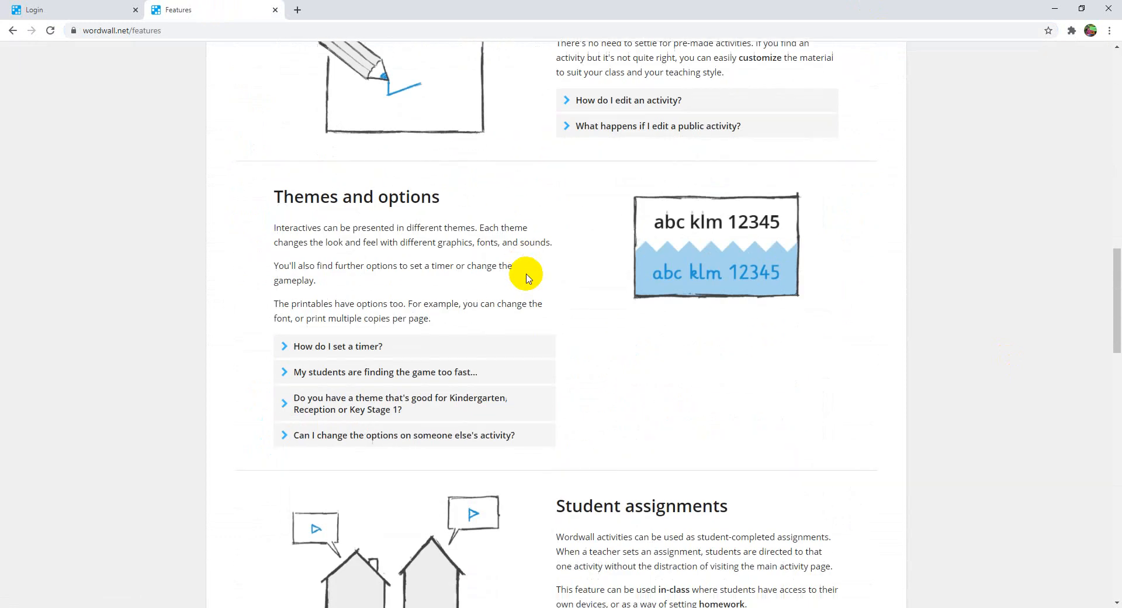
pyautogui.scroll(3, 522, 316)
pyautogui.scroll(-16, 524, 328)
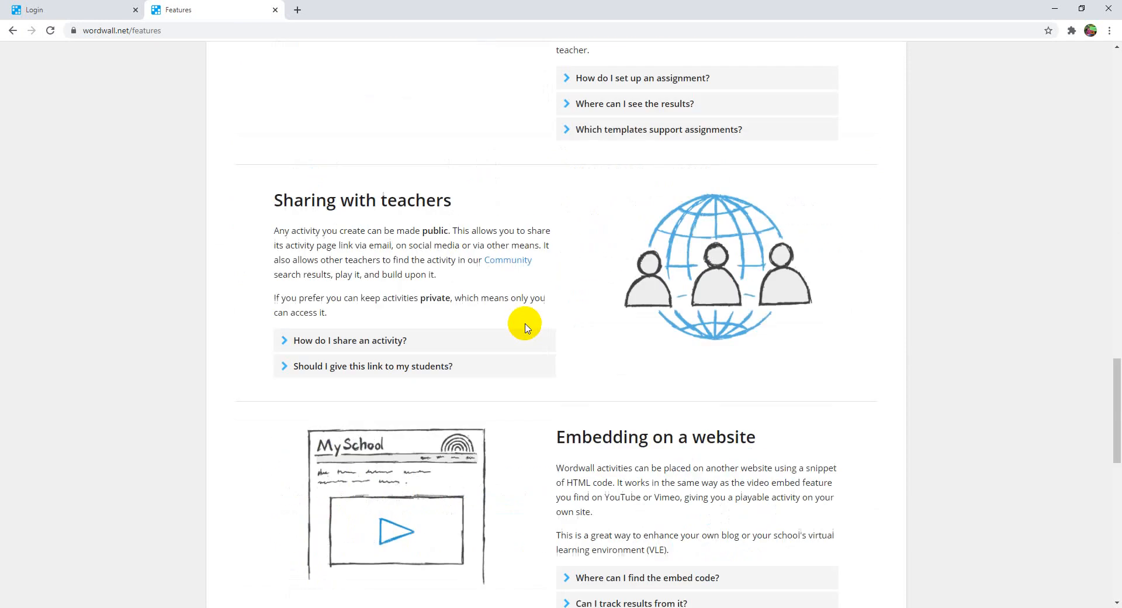
pyautogui.scroll(-8, 532, 353)
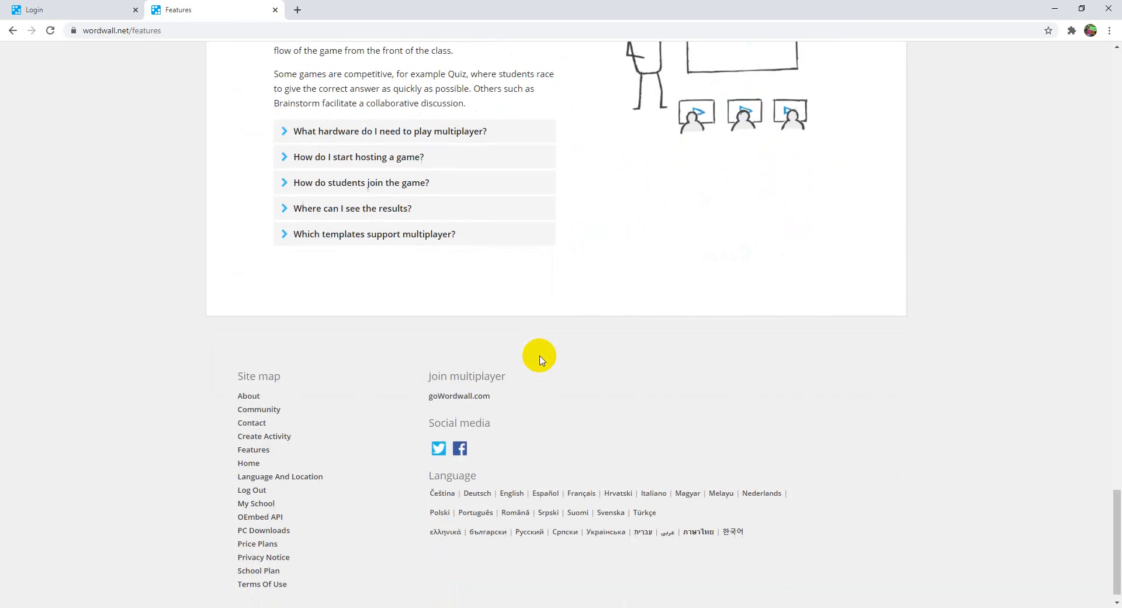
pyautogui.scroll(20, 549, 351)
pyautogui.scroll(17, 559, 350)
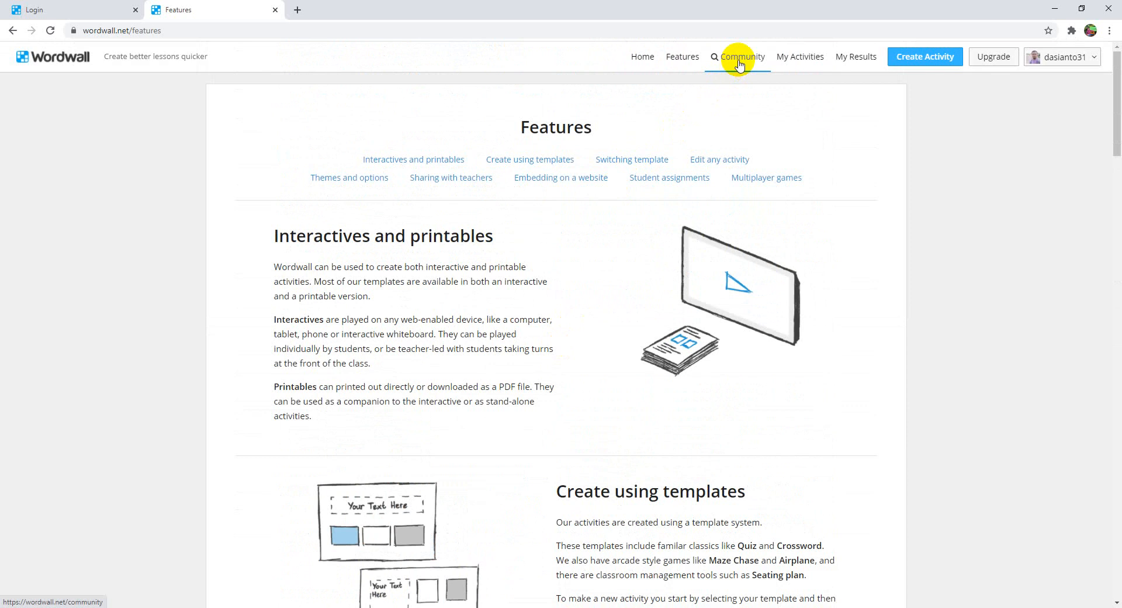
# - Review the account's saved activities and its results list
pyautogui.click(796, 61)
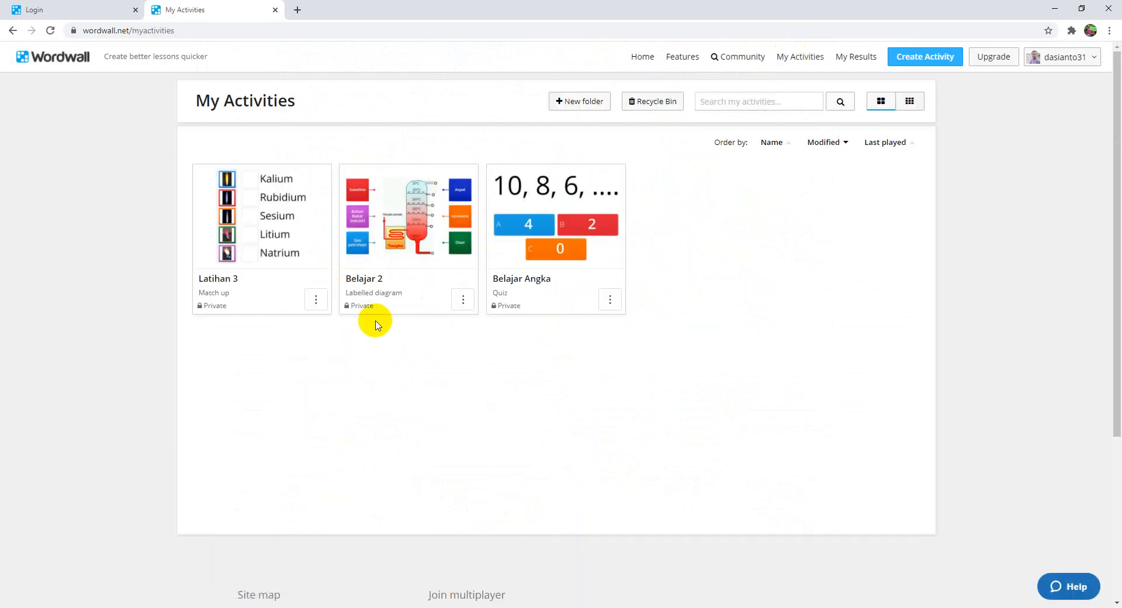
pyautogui.click(857, 58)
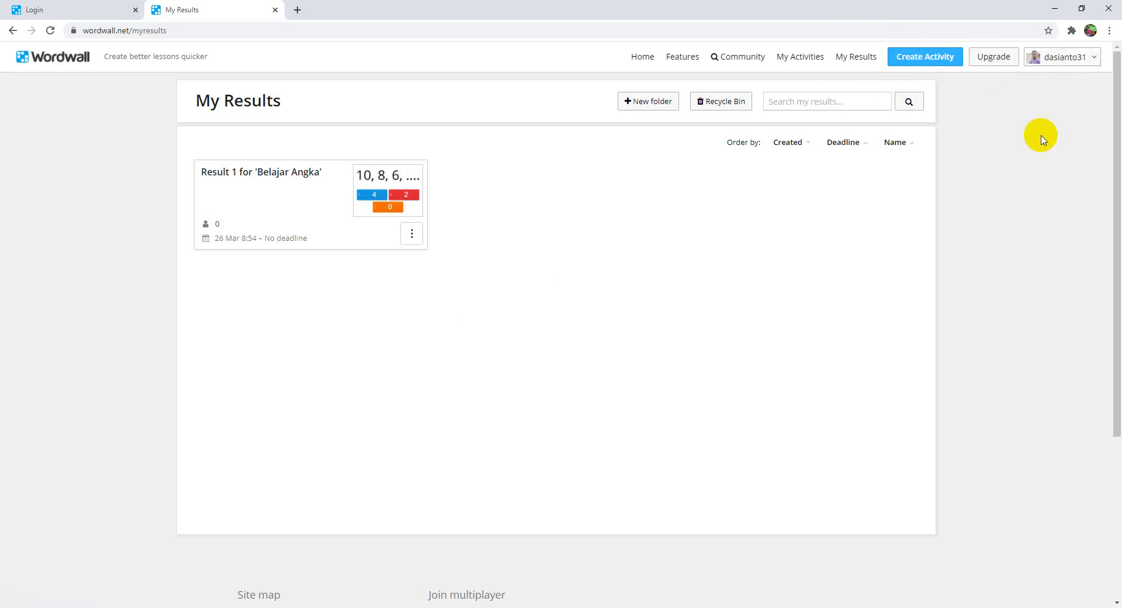
# - Create a new activity from the Quiz template and title it "Kuis Kimia"
pyautogui.click(925, 63)
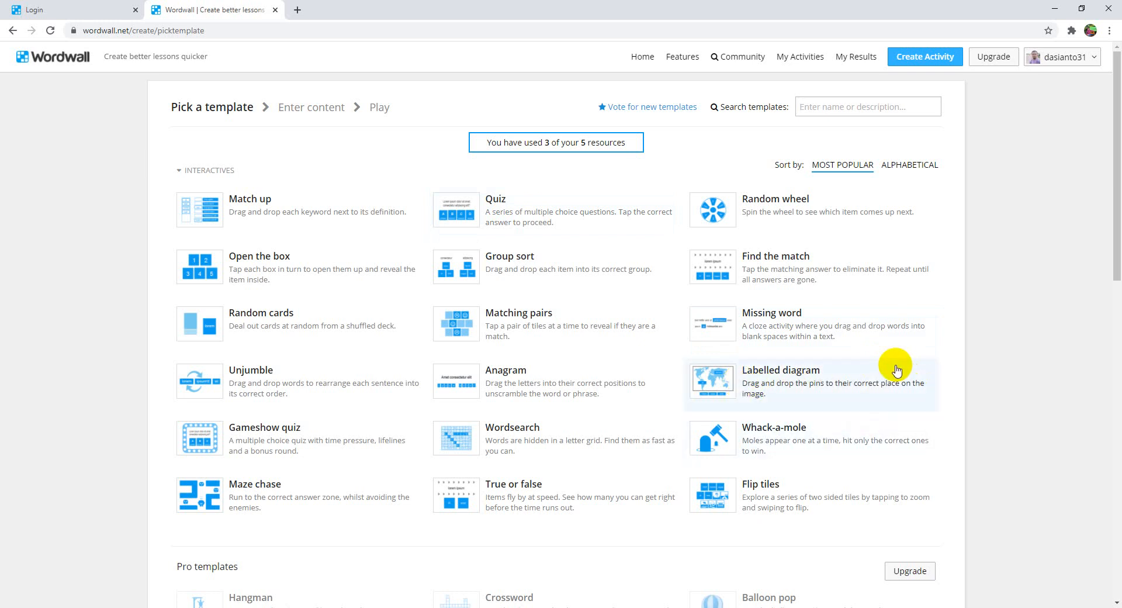
pyautogui.click(493, 216)
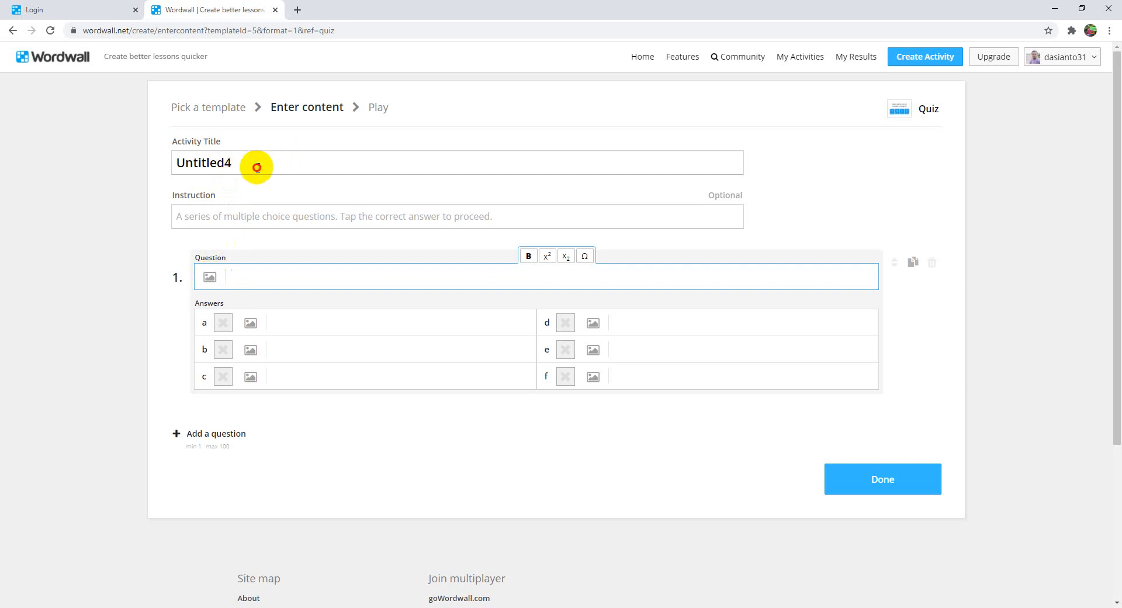
pyautogui.moveTo(250, 166); pyautogui.dragTo(45, 169)
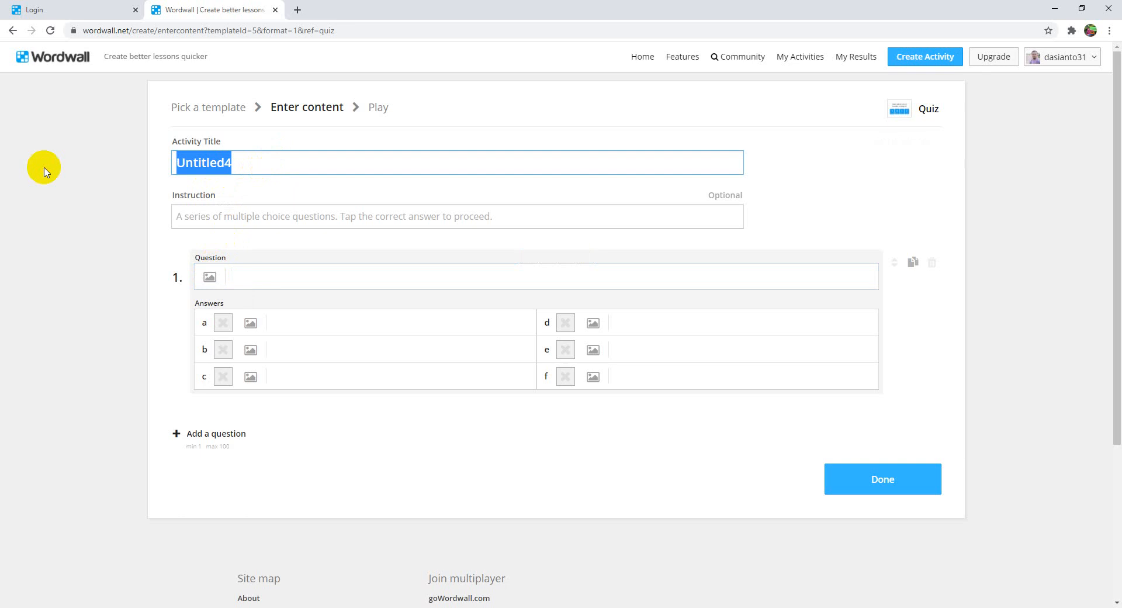
pyautogui.write('Kuis K')
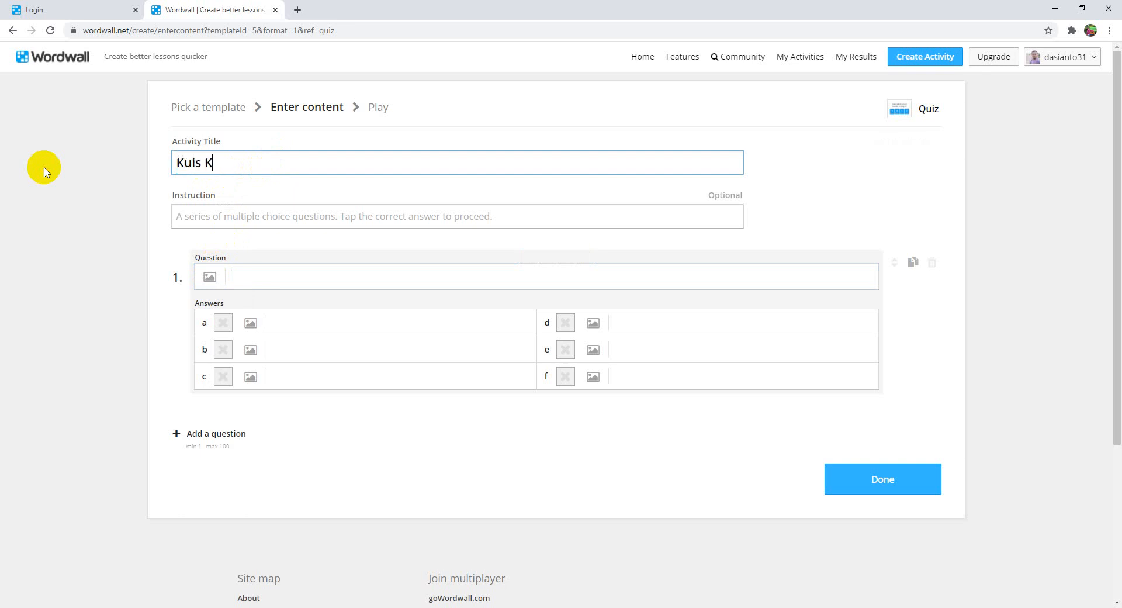
pyautogui.write('imia')
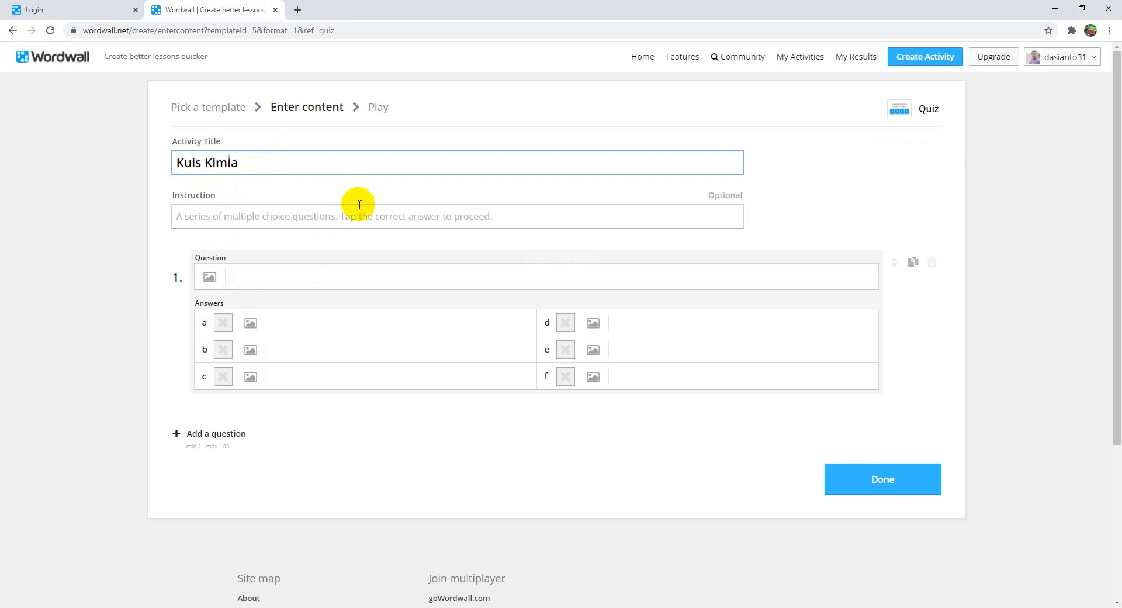
# - Leave the optional instruction blank and enter "Simbol dari logam kalsium adalah ...." as question 1
pyautogui.click(314, 216)
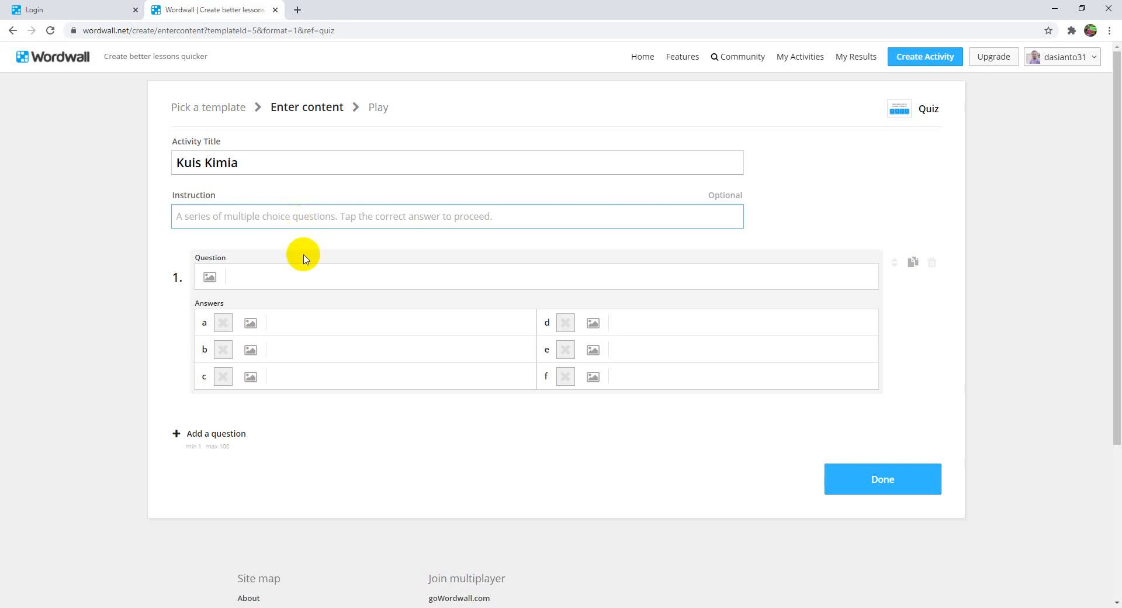
pyautogui.click(265, 276)
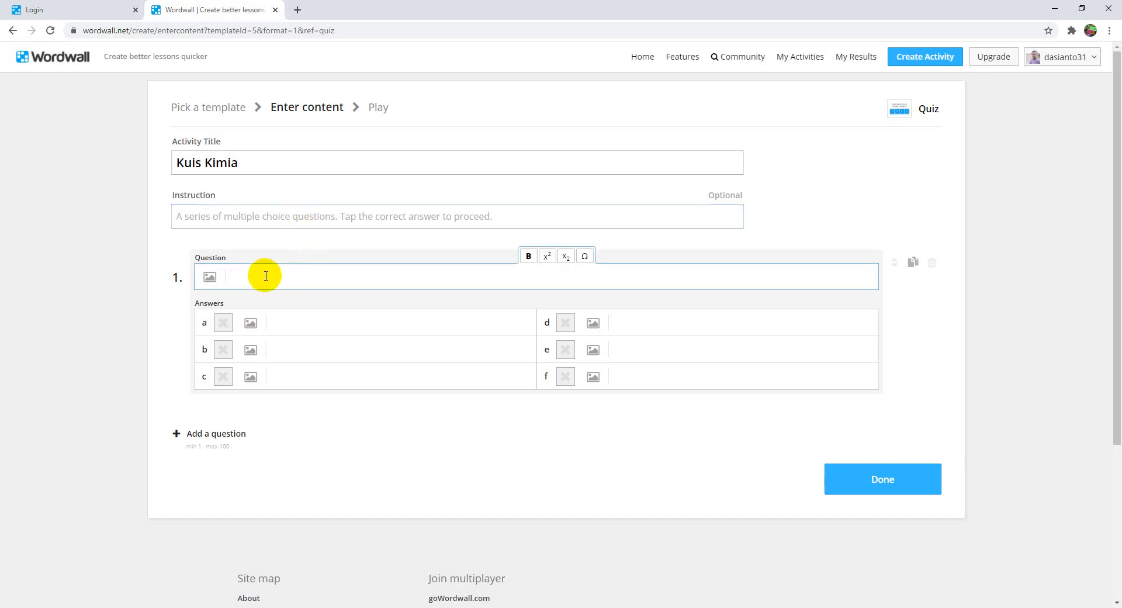
pyautogui.write('Simbol daer')
pyautogui.press('BackSpace')
pyautogui.press('BackSpace')
pyautogui.write('ri logam kalsium ')
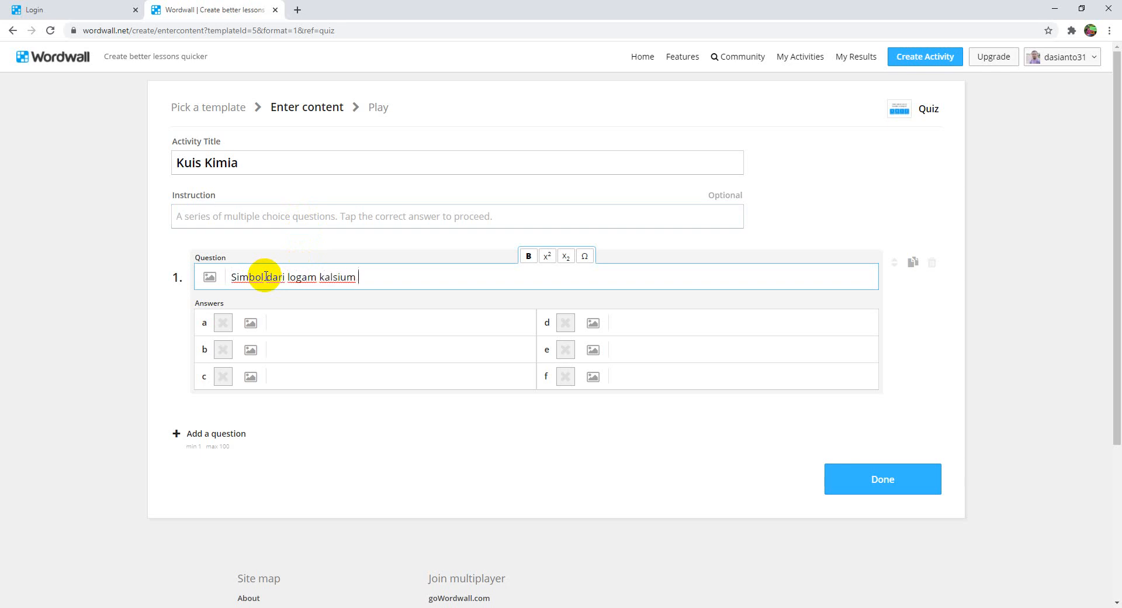
pyautogui.write('adalah ....')
# - Enter K, Ca, C and Ka as answers a to d of question 1
pyautogui.click(291, 322)
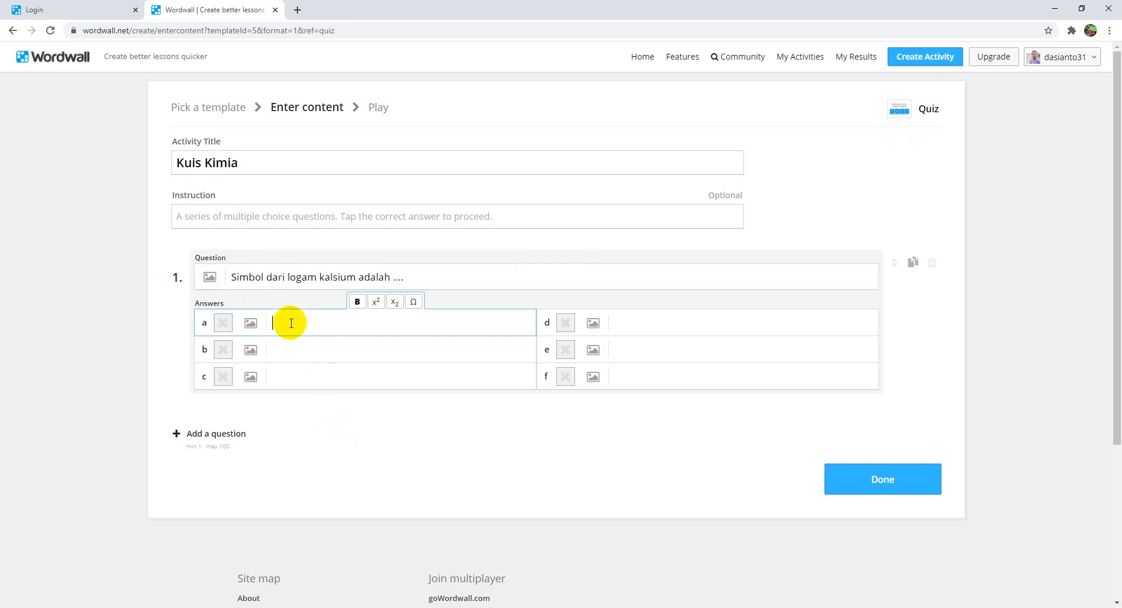
pyautogui.write('K')
pyautogui.click(295, 350)
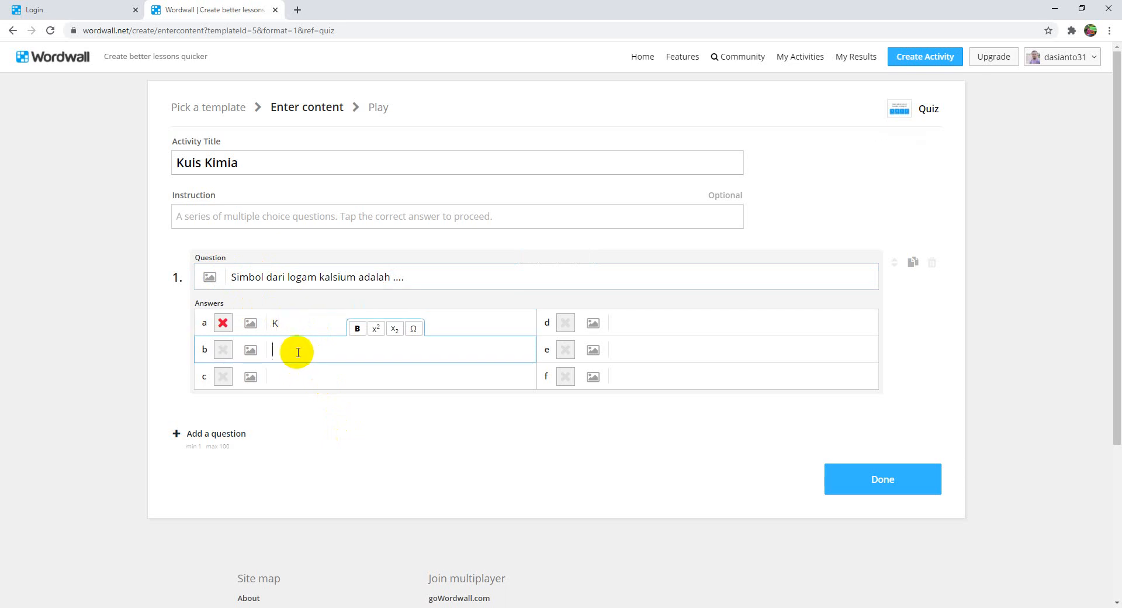
pyautogui.write('Ca')
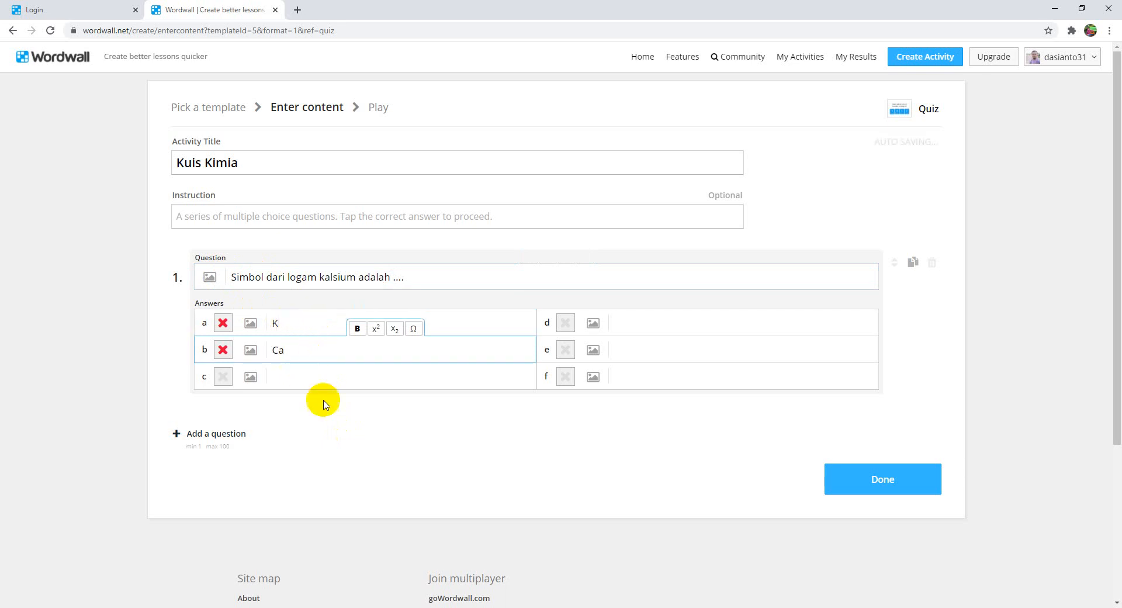
pyautogui.click(325, 382)
pyautogui.write('C')
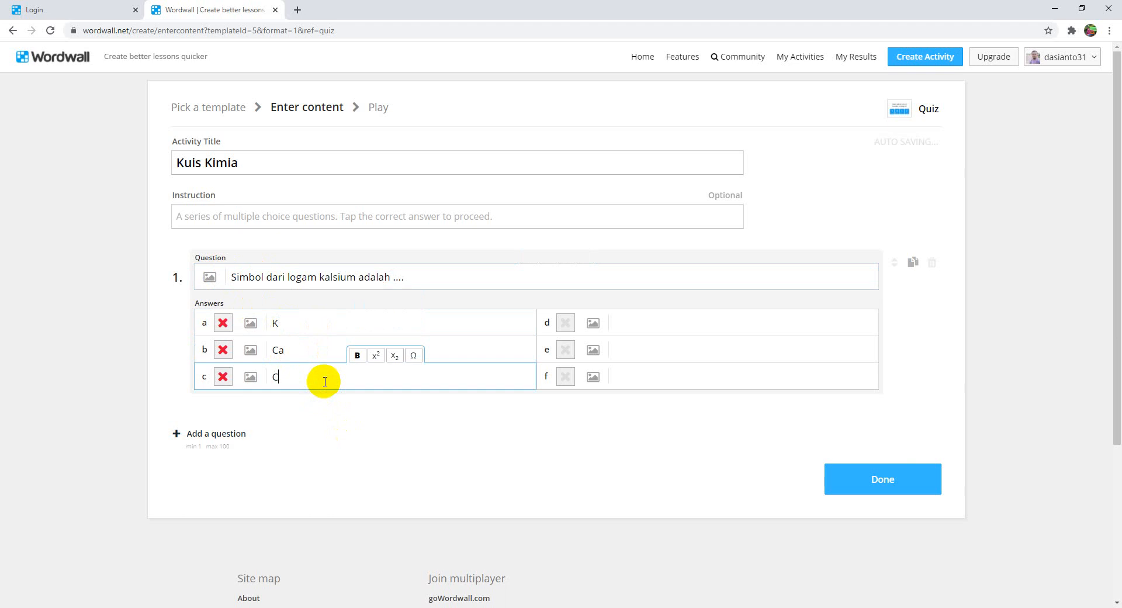
pyautogui.click(629, 326)
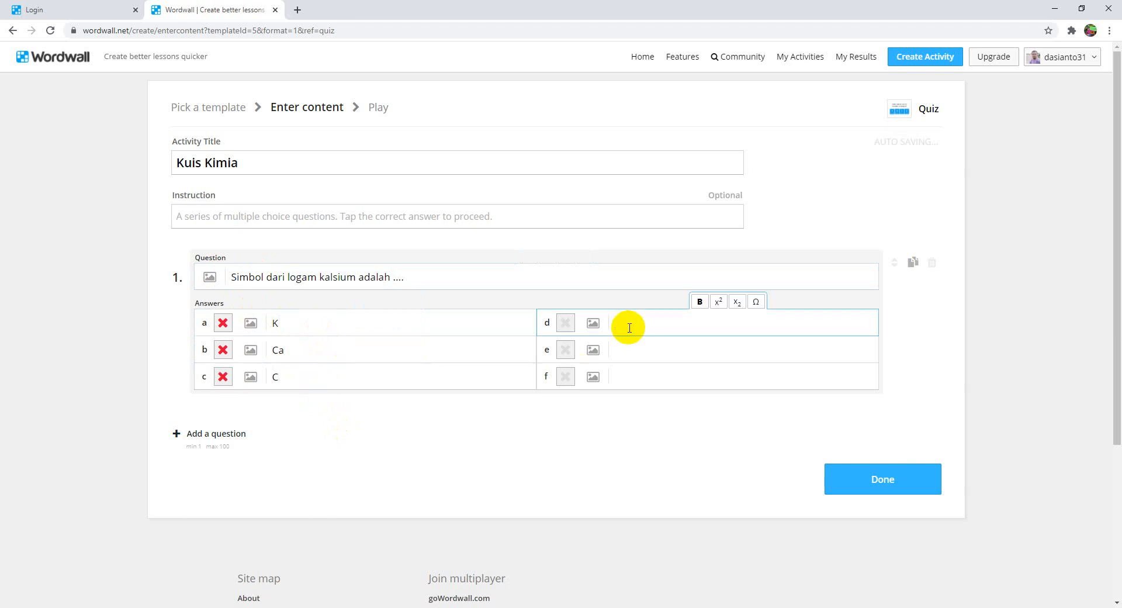
pyautogui.write('Ka')
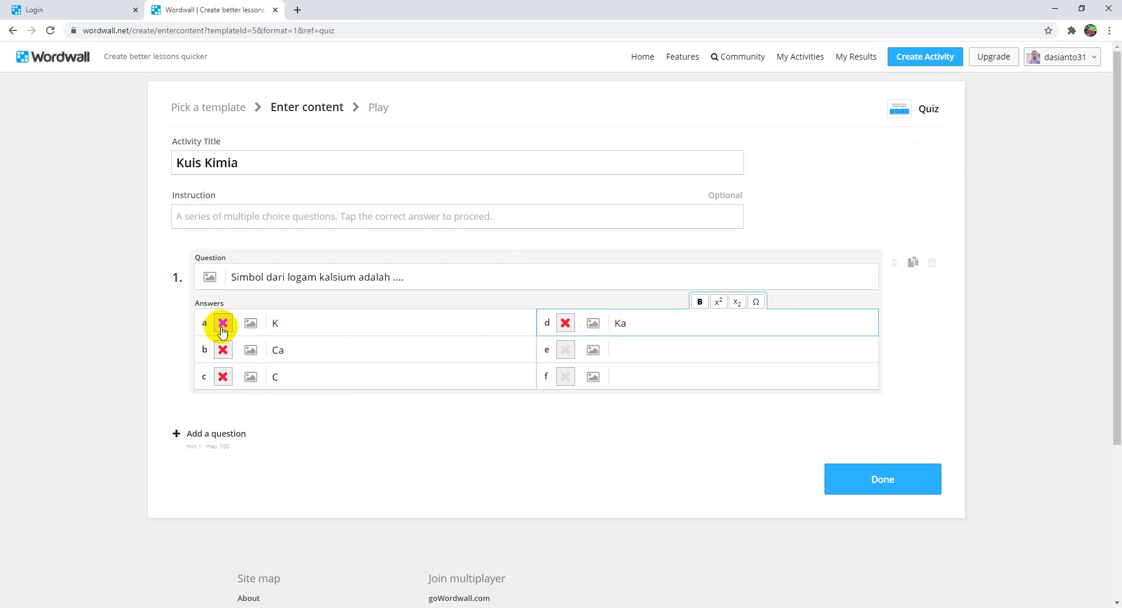
# - Mark Ca as the only correct answer to question 1
pyautogui.click(222, 350)
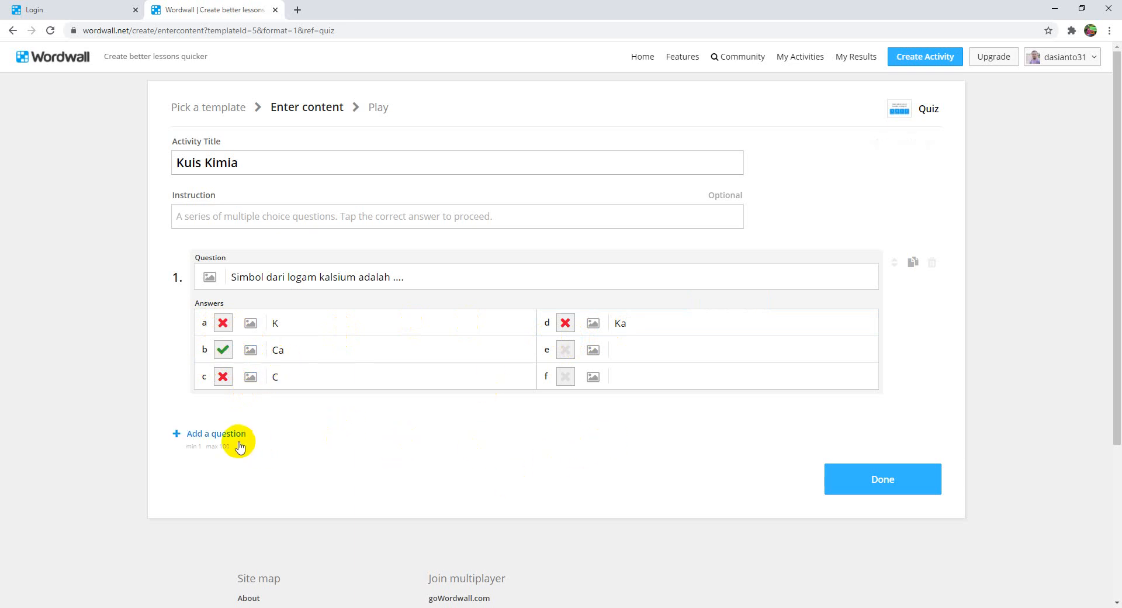
pyautogui.click(220, 379)
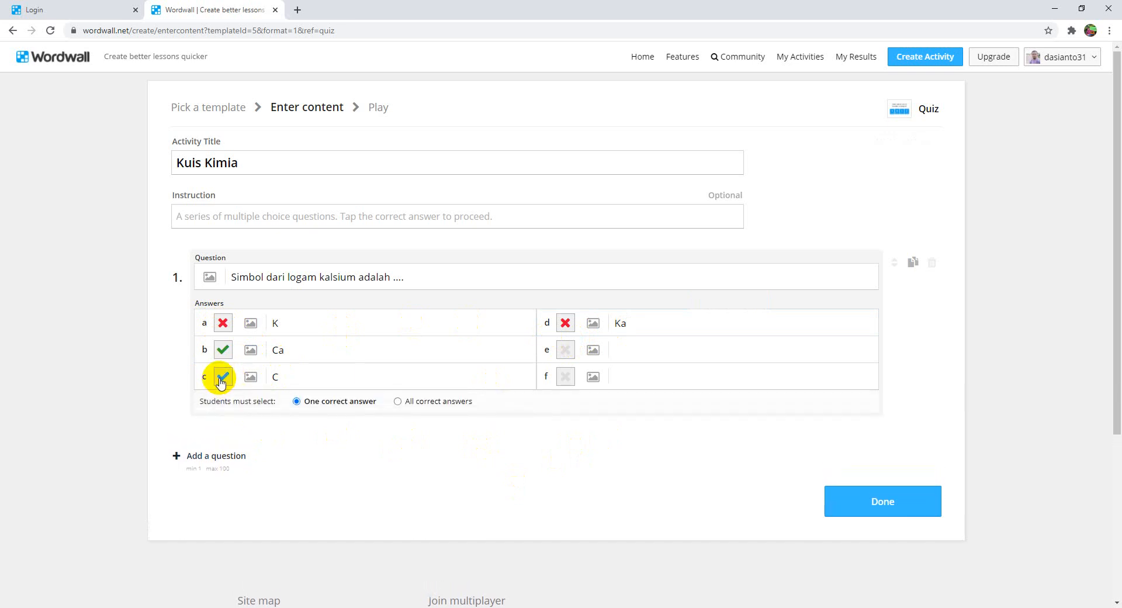
pyautogui.click(223, 377)
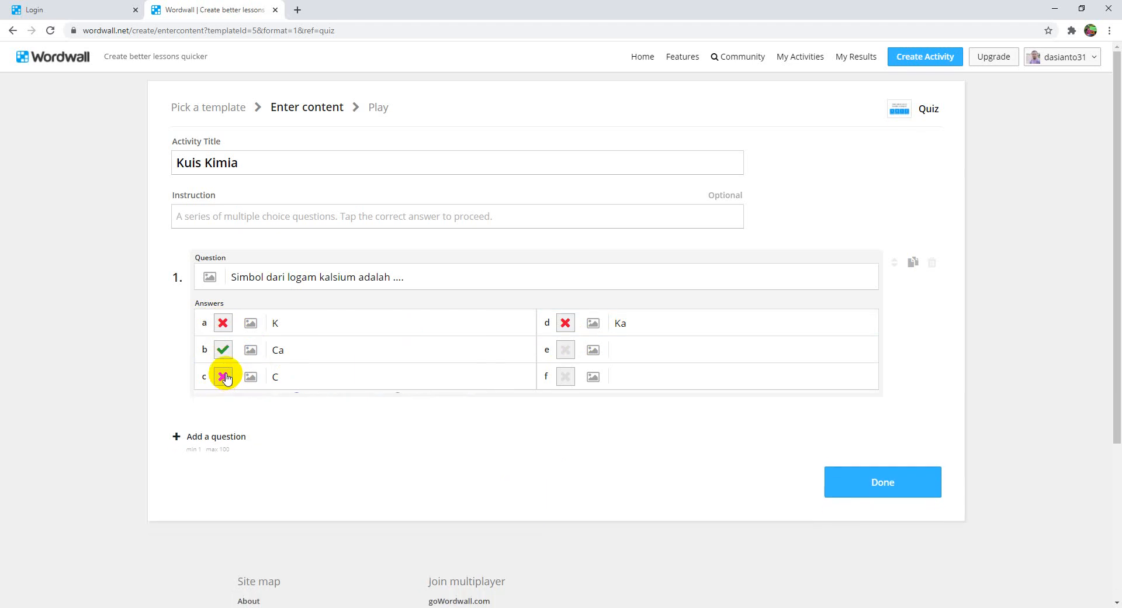
# - Add a second question and upload the Li picture from the Youtube folder on the USB drive as its image
pyautogui.click(219, 433)
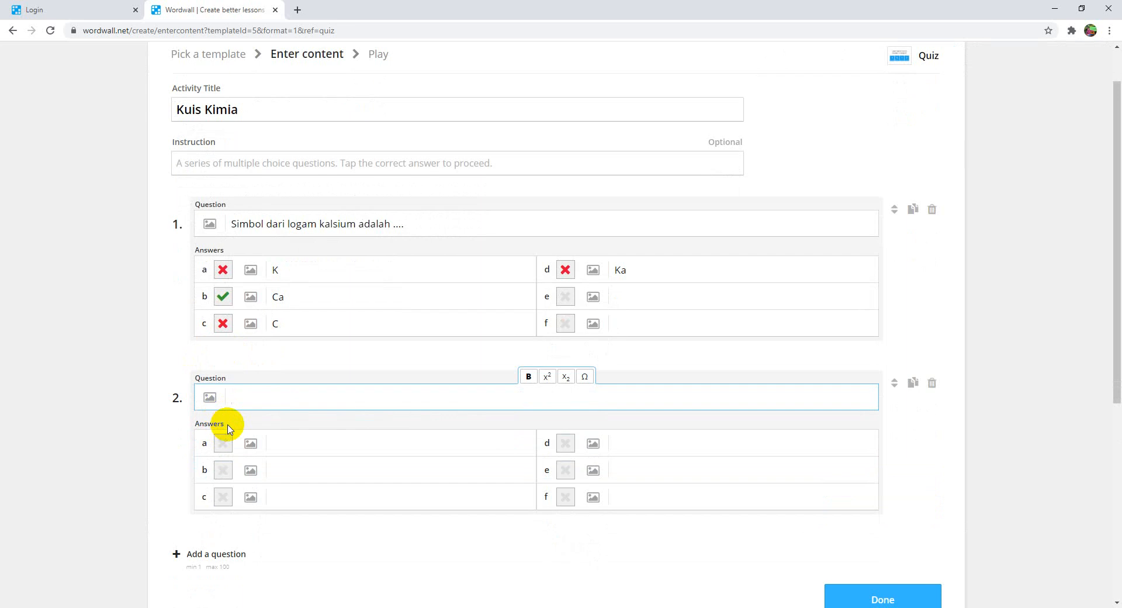
pyautogui.click(210, 399)
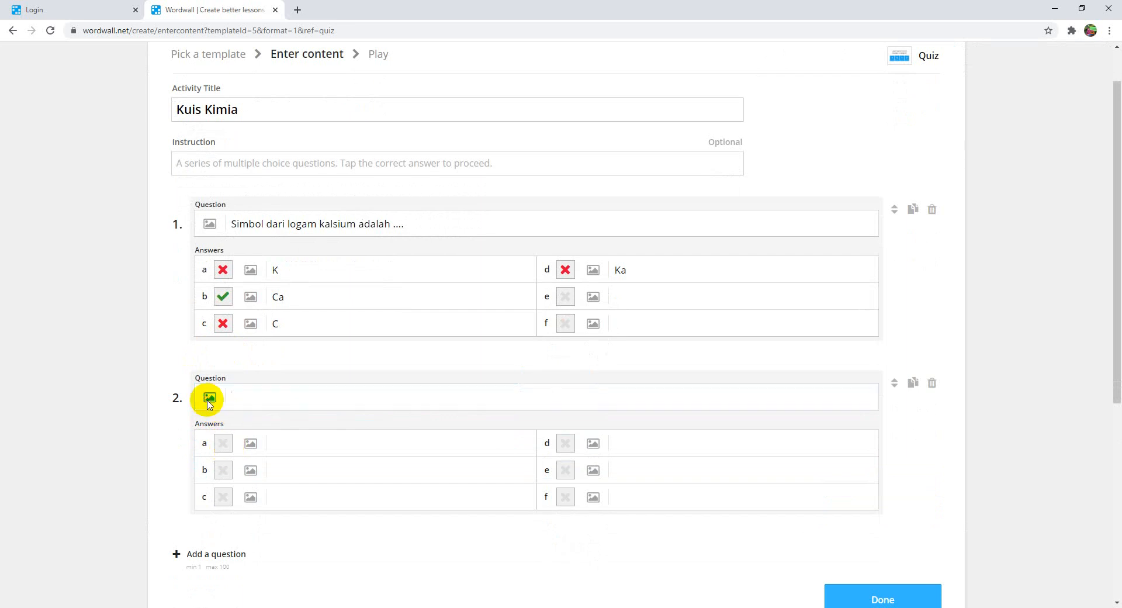
pyautogui.click(209, 399)
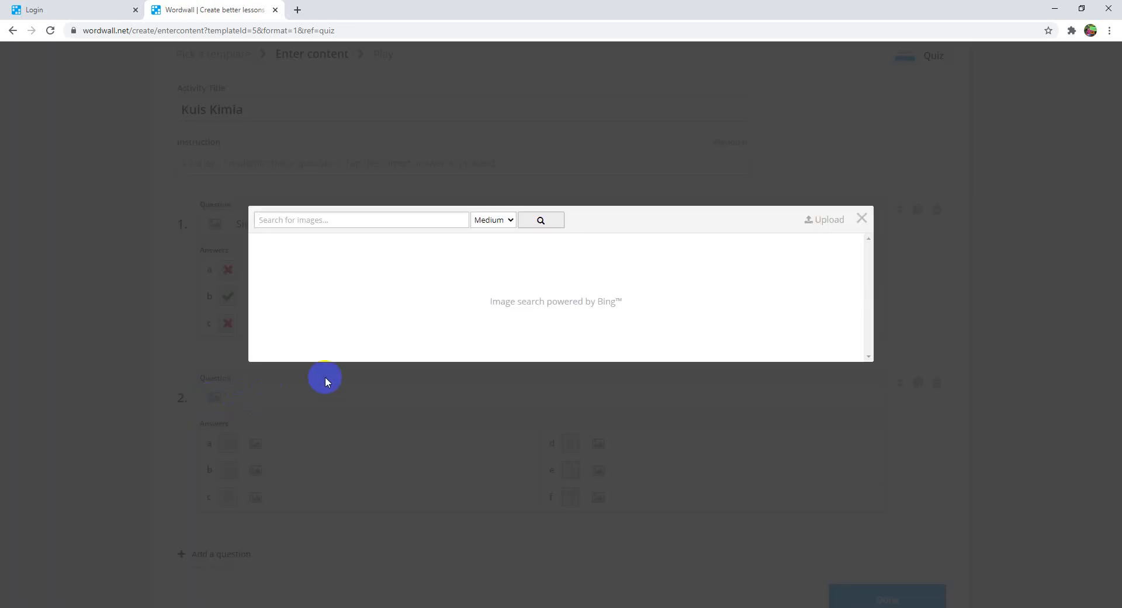
pyautogui.click(862, 218)
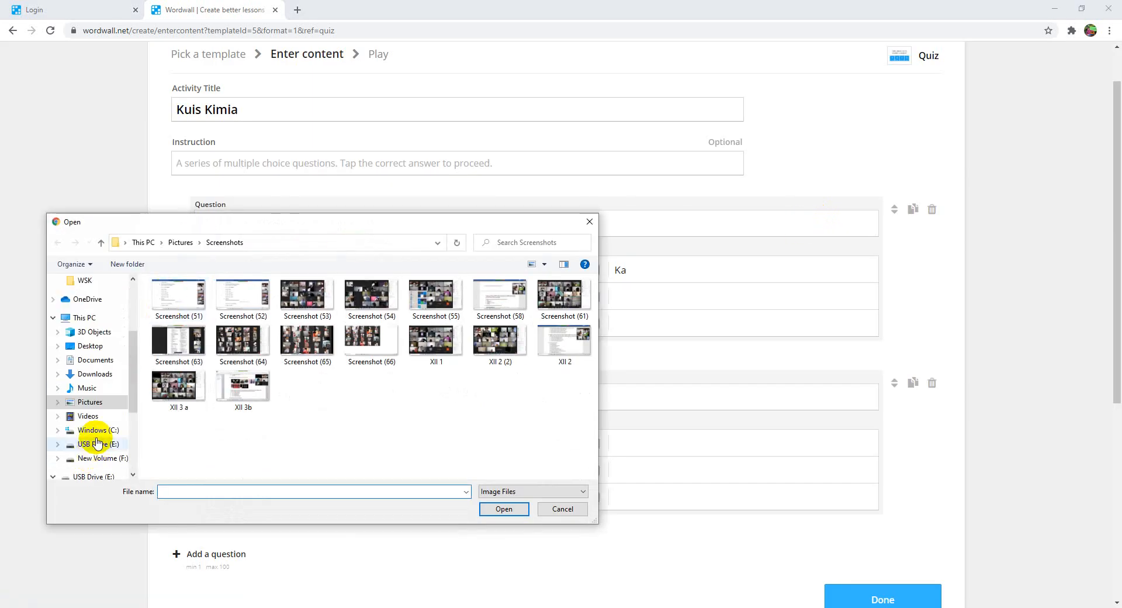
pyautogui.click(98, 443)
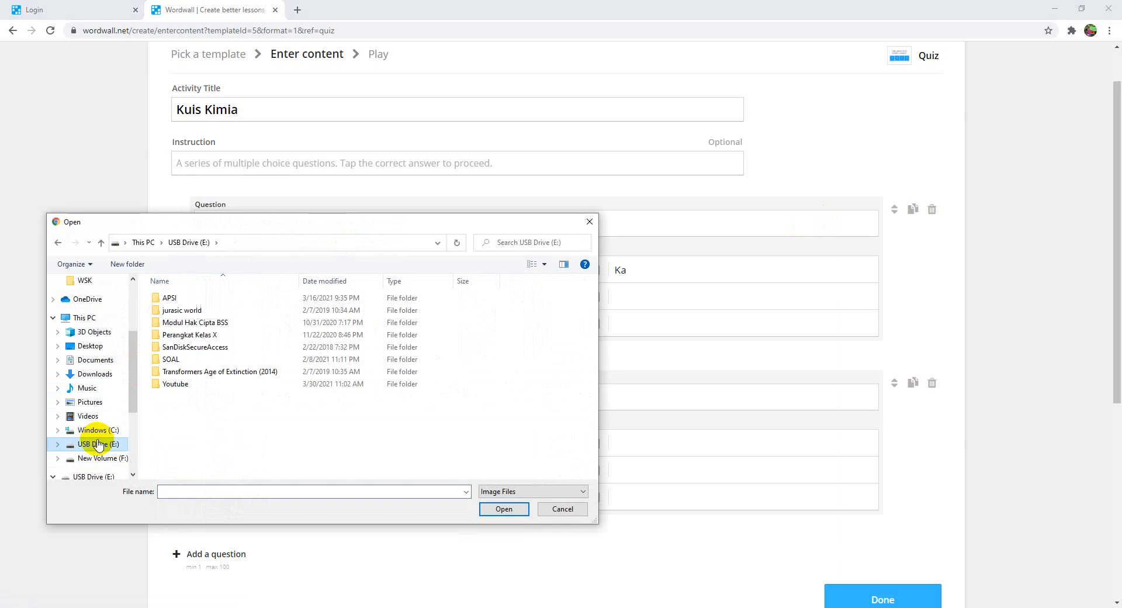
pyautogui.doubleClick(172, 384)
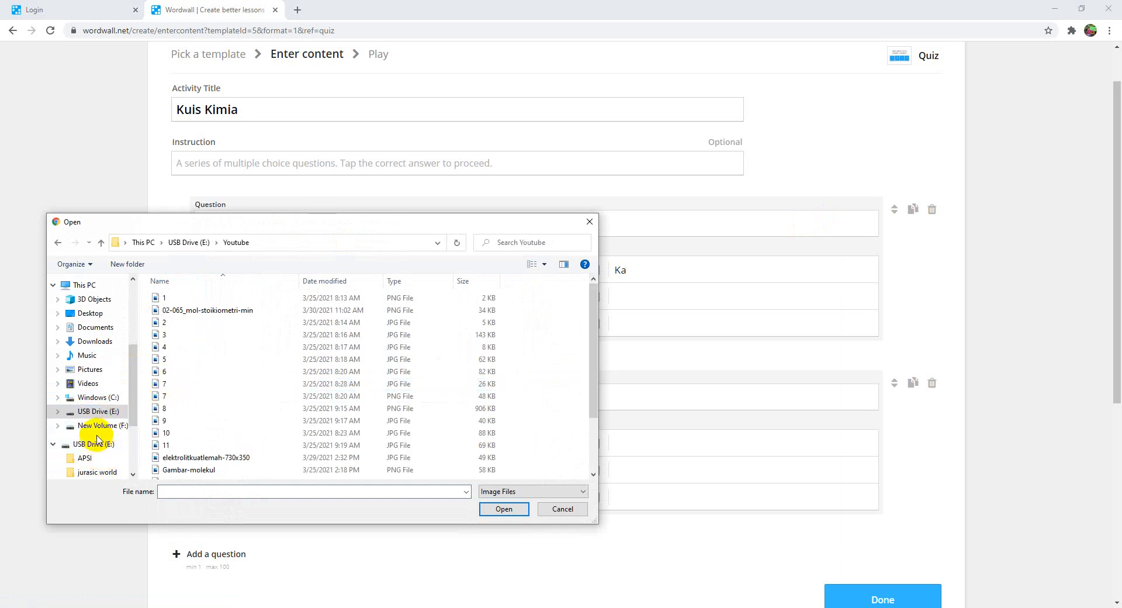
pyautogui.click(228, 360)
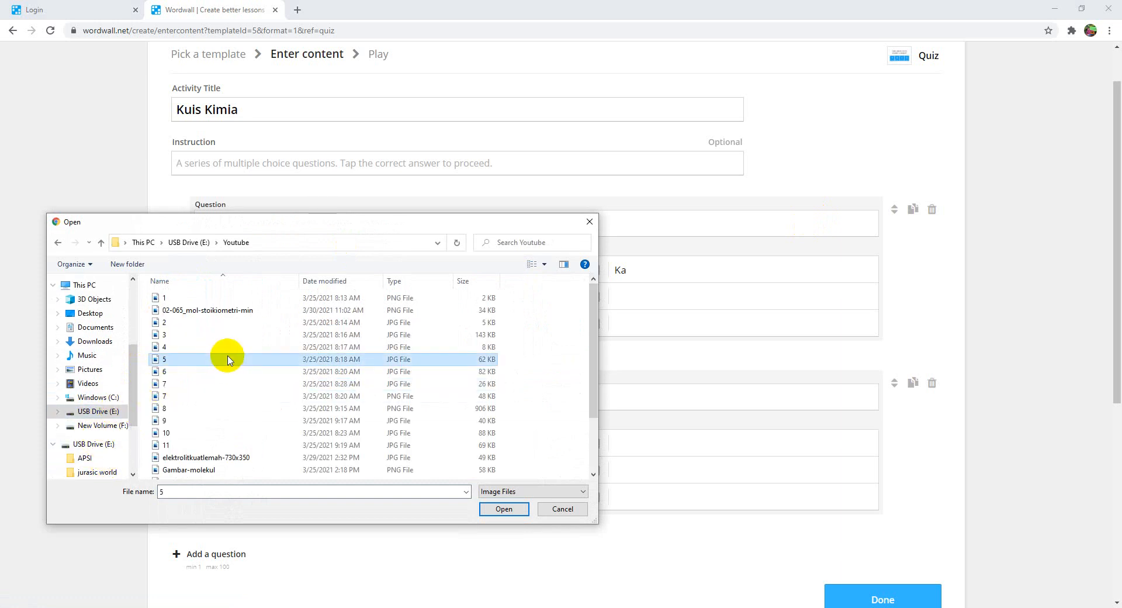
pyautogui.scroll(-2, 227, 358)
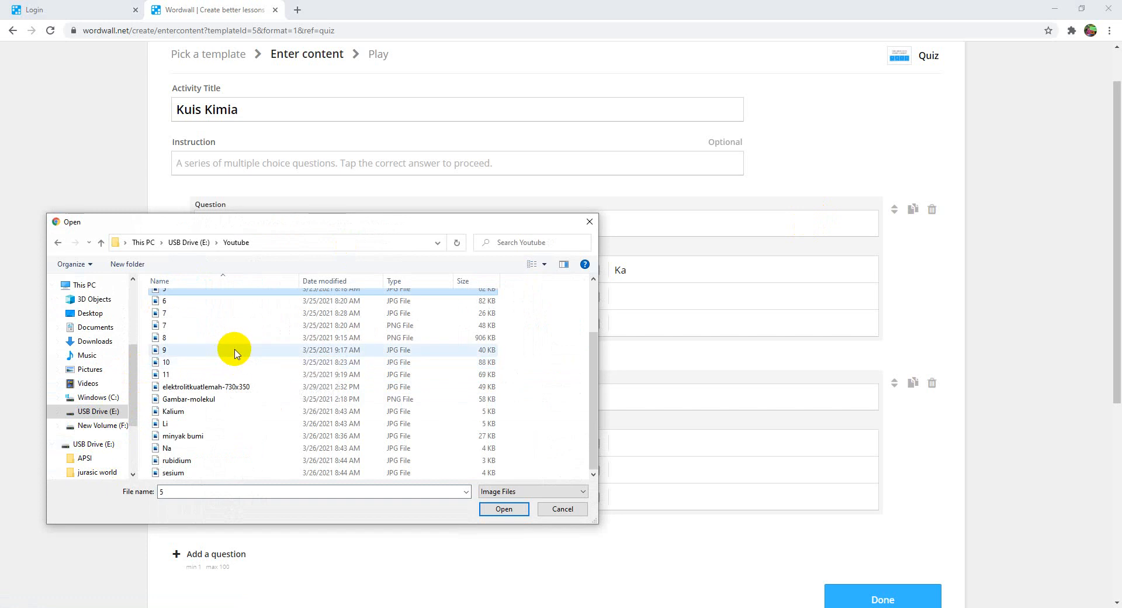
pyautogui.doubleClick(172, 425)
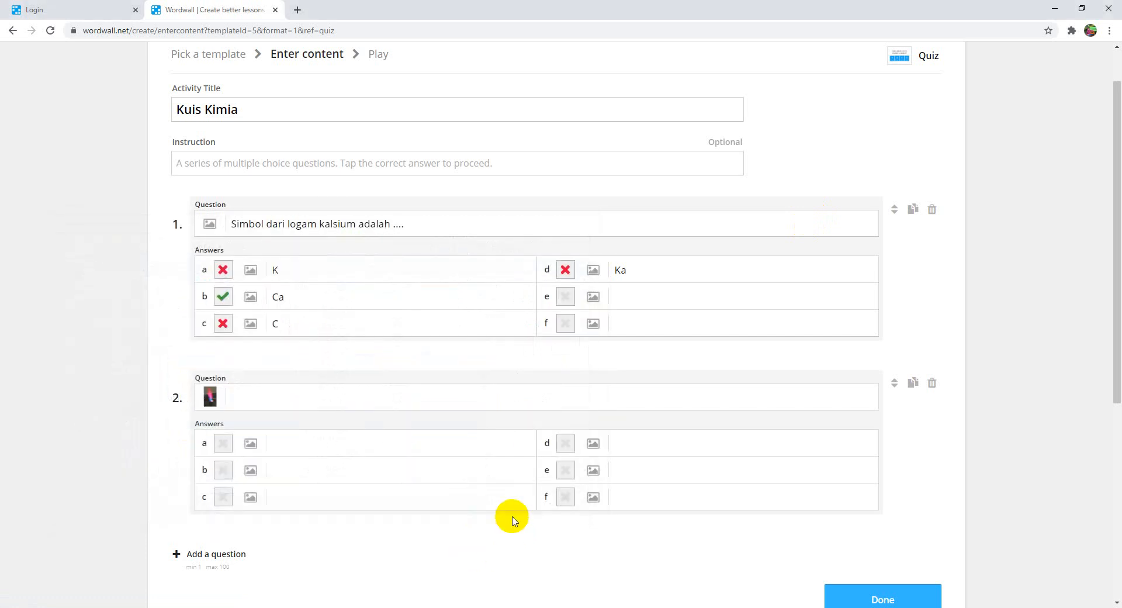
# - Enter "Logam yang memberikan hasil uji nyala seperti gambar berikut adalash ...." as the text of question 2
pyautogui.click(241, 397)
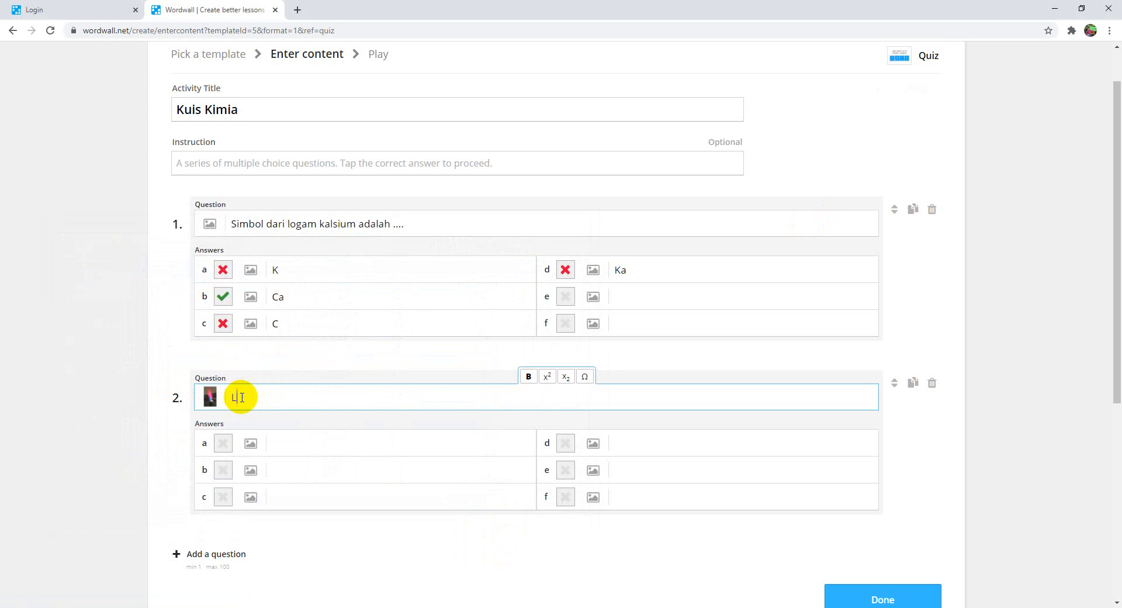
pyautogui.write('Logam yang memberikan h')
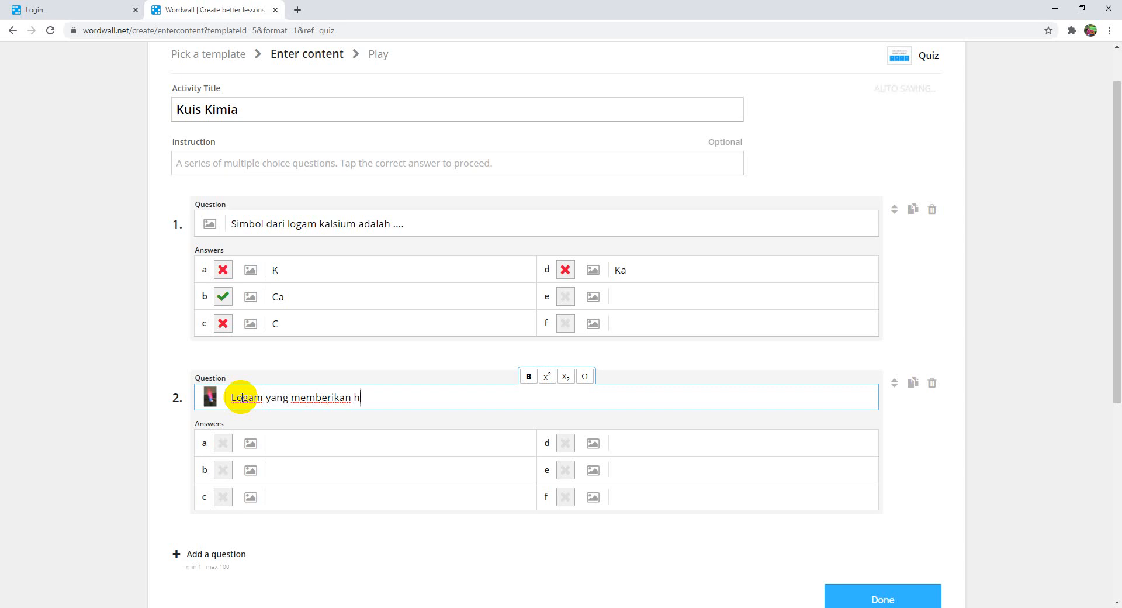
pyautogui.write('asil uji nyala seperti')
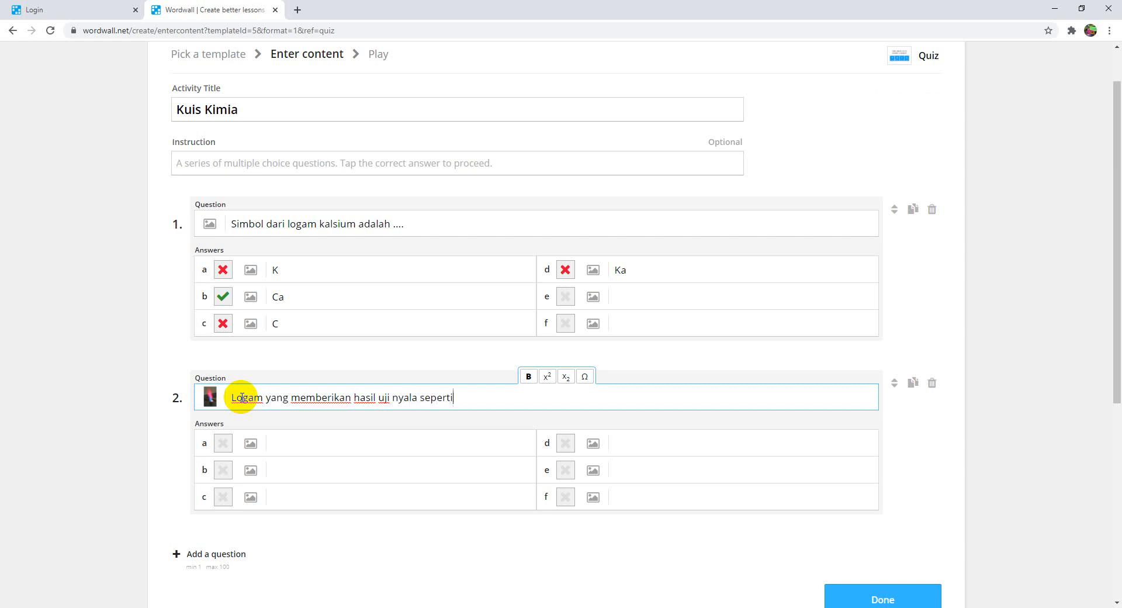
pyautogui.write(' gambar berikut adalash ....')
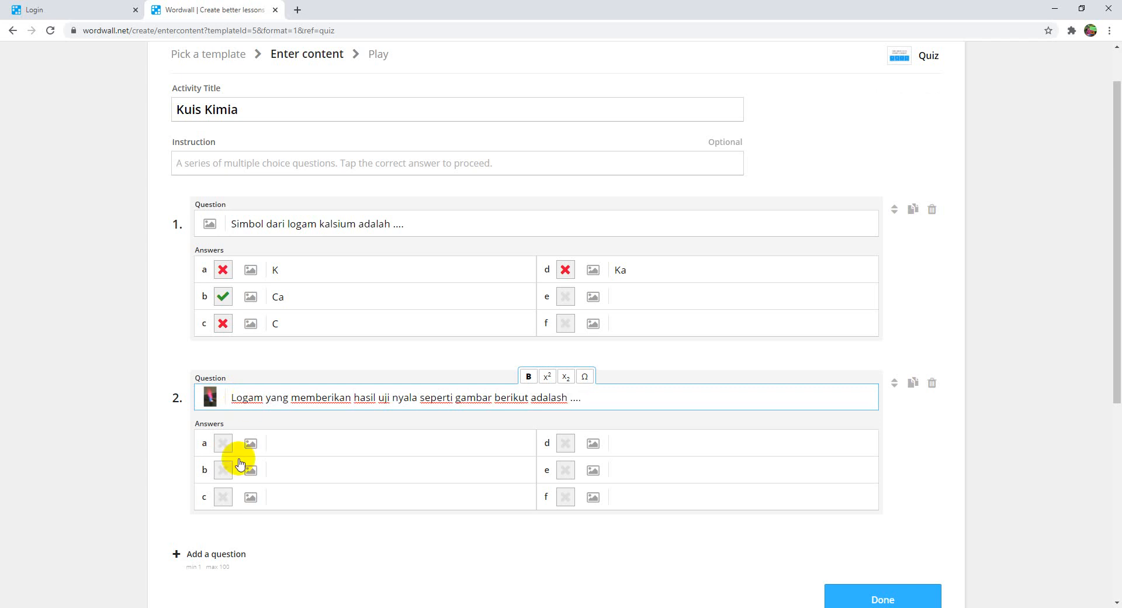
# - Enter litium, natrium, kalium, rubidium and sesium as answers a to e of question 2, and mark litium as correct
pyautogui.click(327, 441)
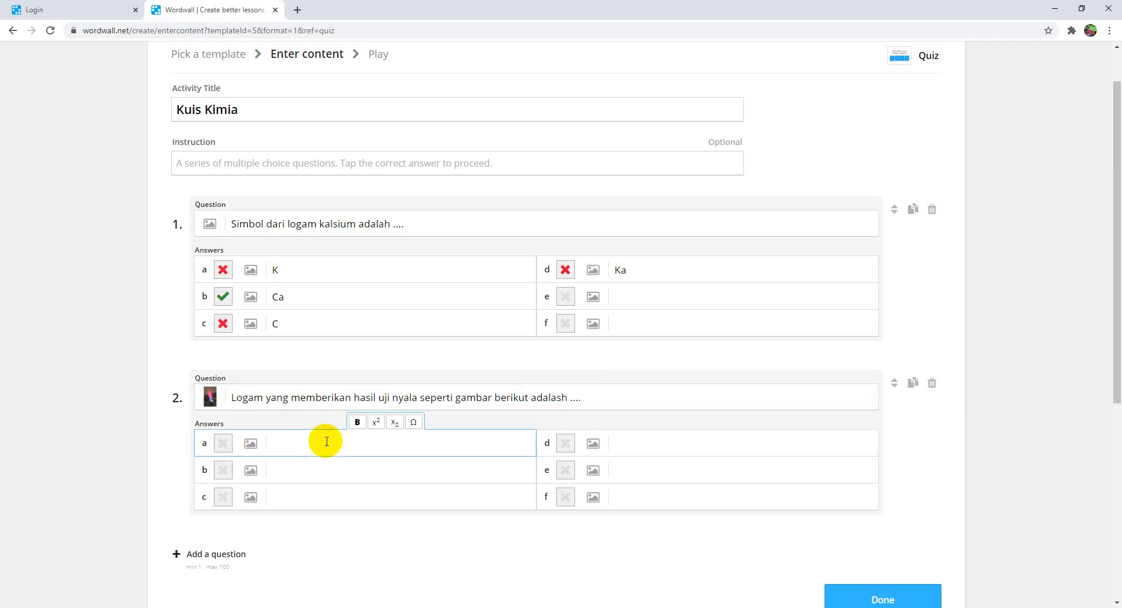
pyautogui.write('litium')
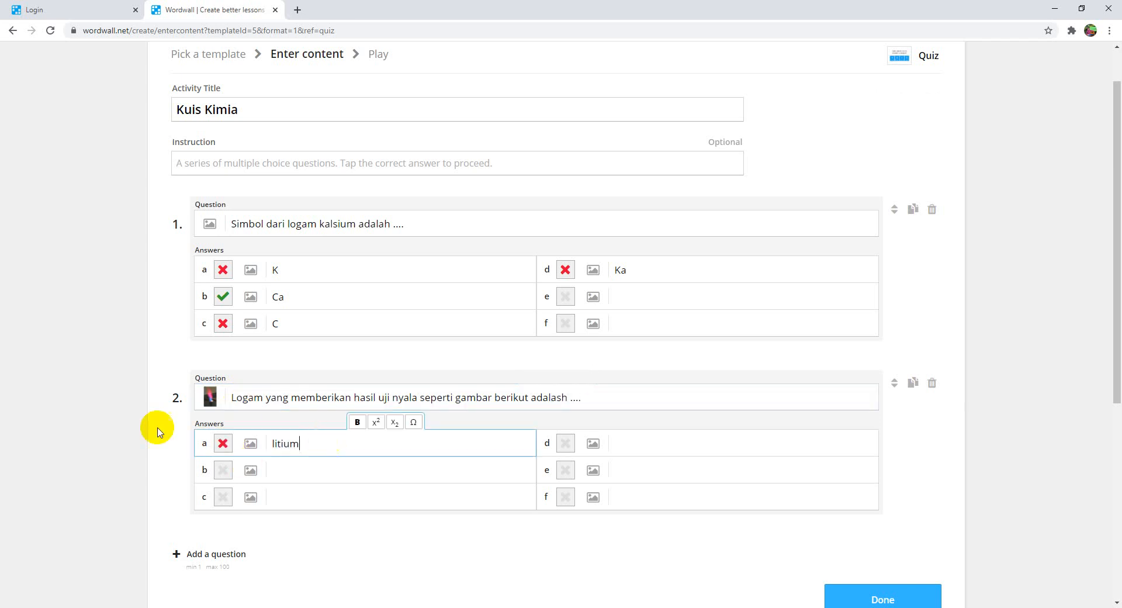
pyautogui.click(327, 480)
pyautogui.write('nat')
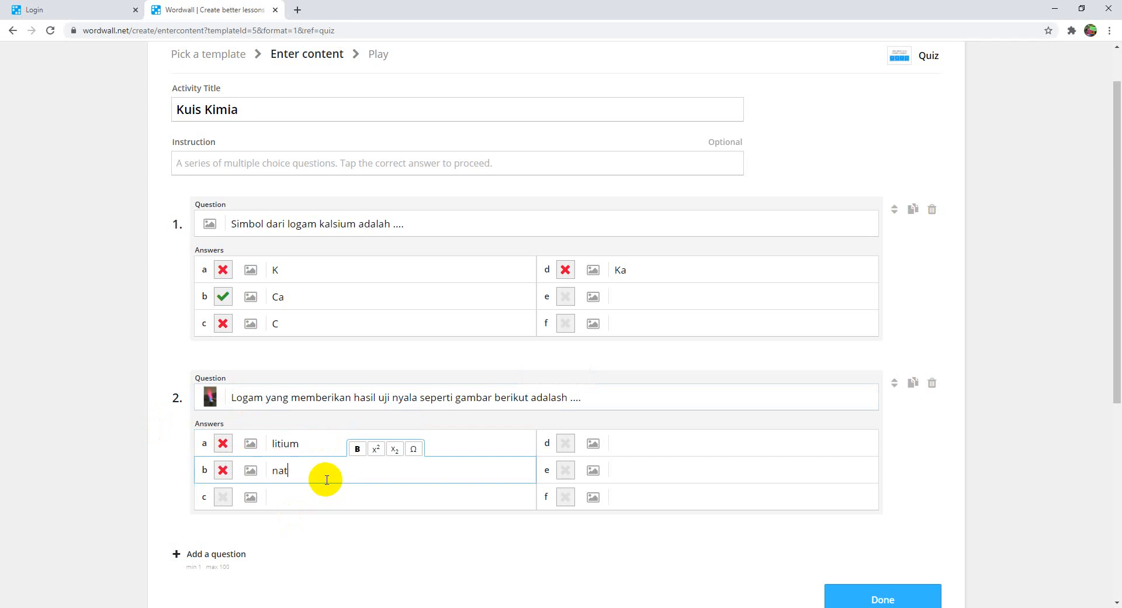
pyautogui.write('rium')
pyautogui.click(327, 497)
pyautogui.write('kalium')
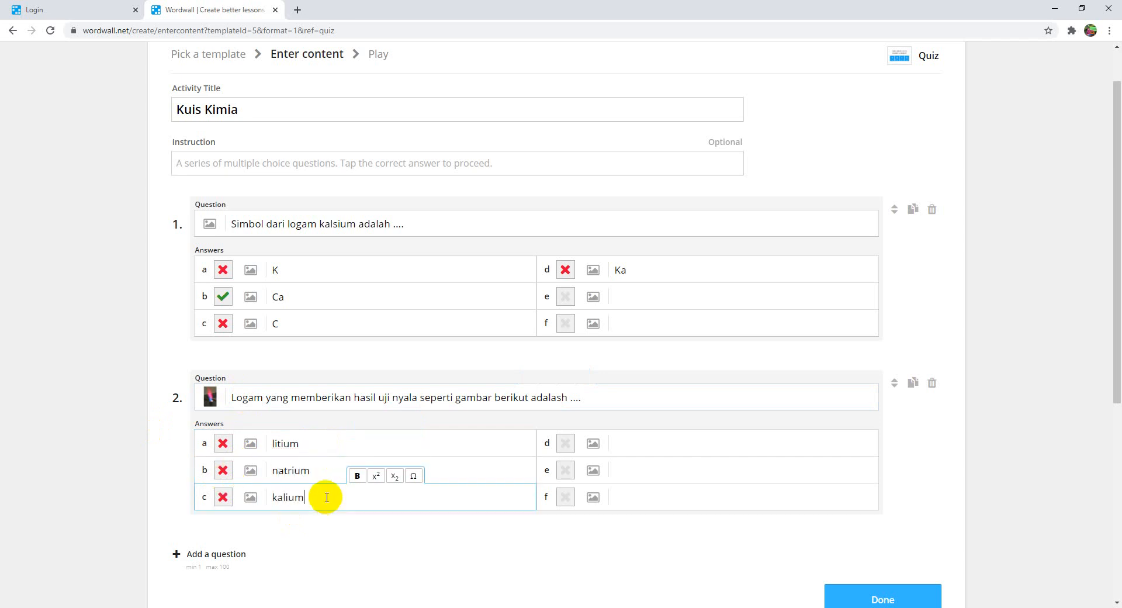
pyautogui.click(663, 451)
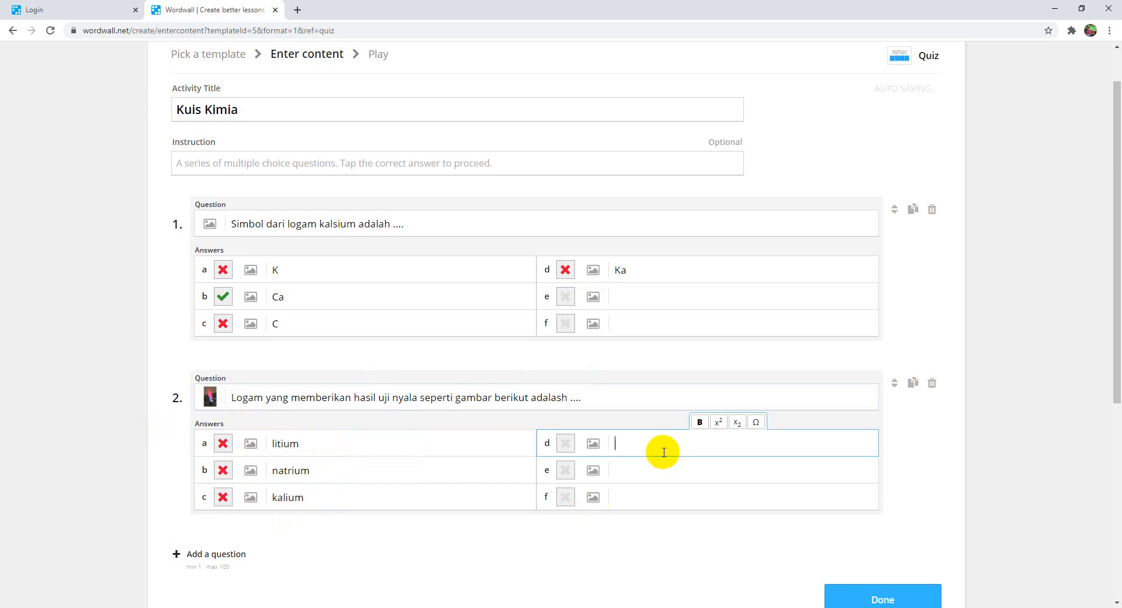
pyautogui.write('rubidium')
pyautogui.click(645, 467)
pyautogui.write('se')
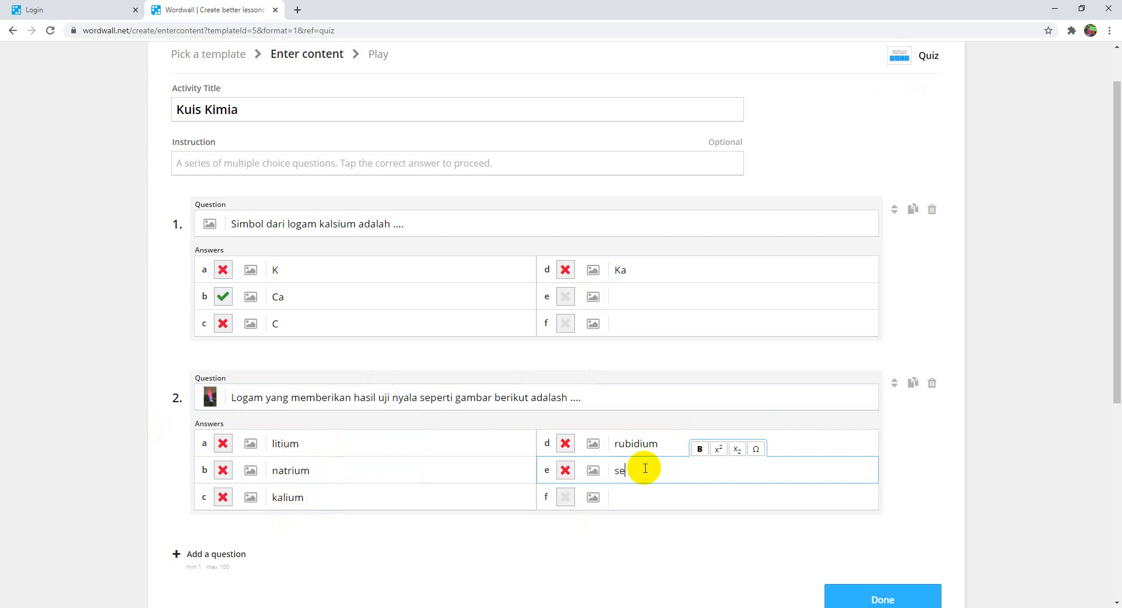
pyautogui.write('sium')
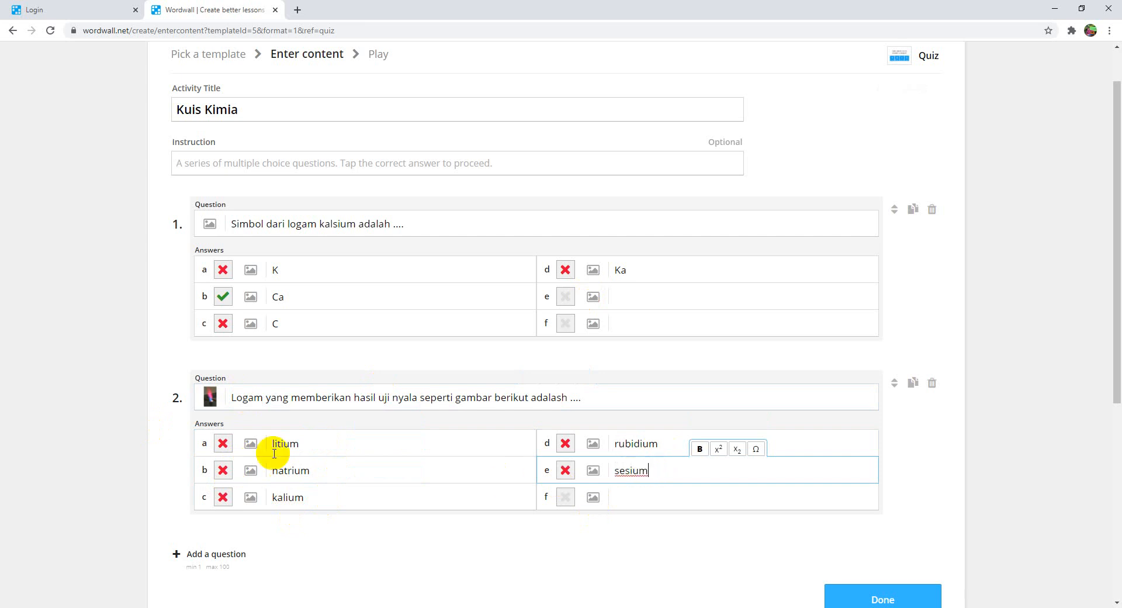
pyautogui.click(223, 445)
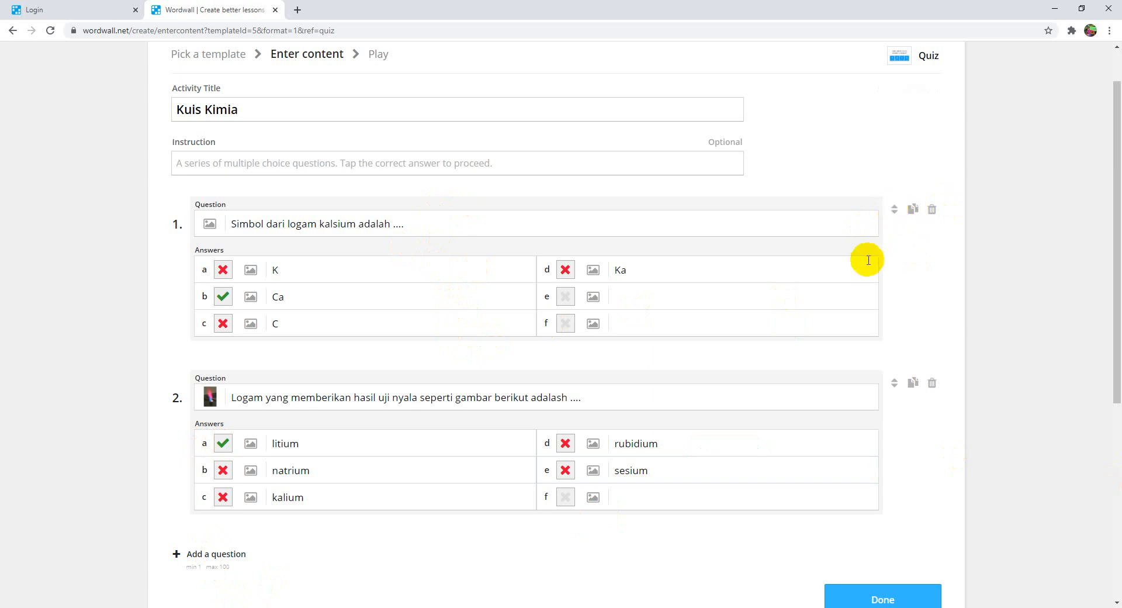
# - Check both questions and finish entering the quiz content
pyautogui.scroll(1, 318, 270)
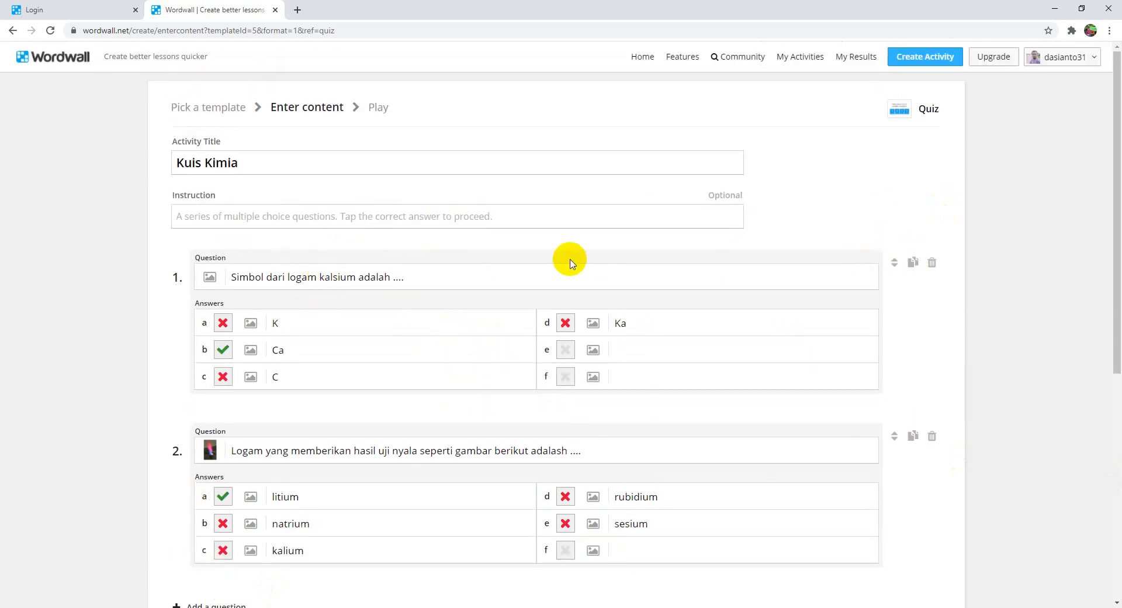
pyautogui.scroll(-2, 574, 270)
pyautogui.scroll(-2, 739, 359)
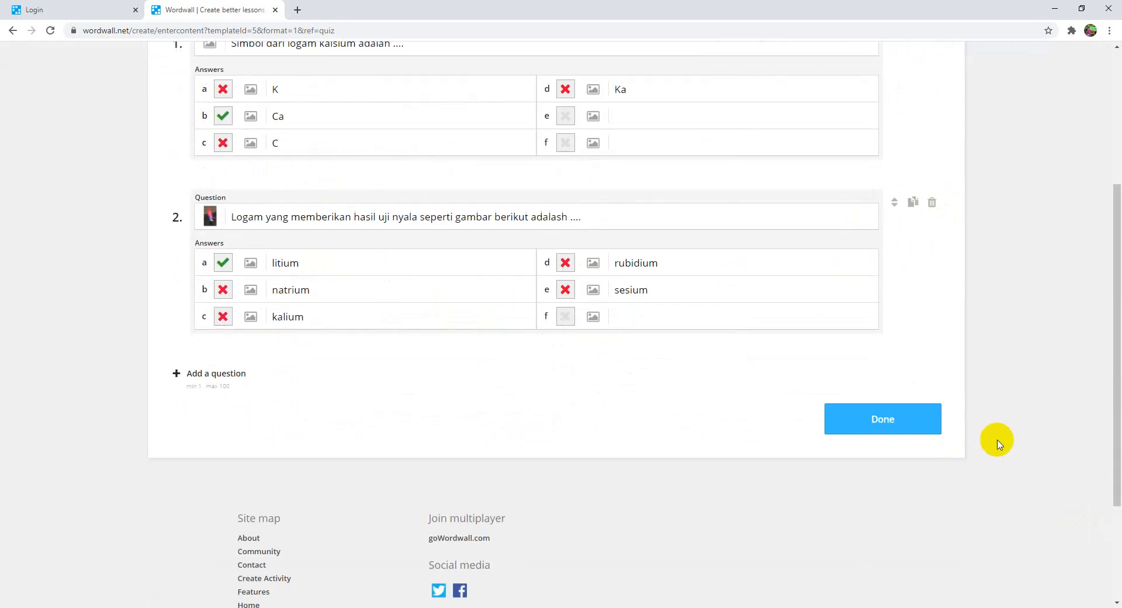
pyautogui.click(867, 423)
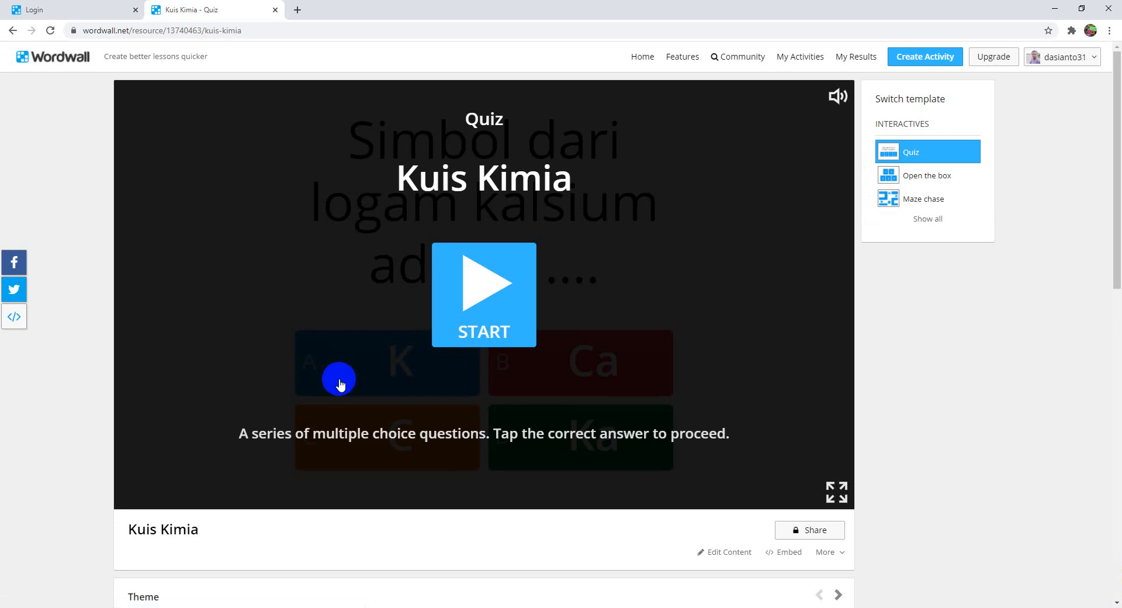
# - Play the Kuis Kimia quiz, answering Ca to question 1 and litium to question 2
pyautogui.click(509, 325)
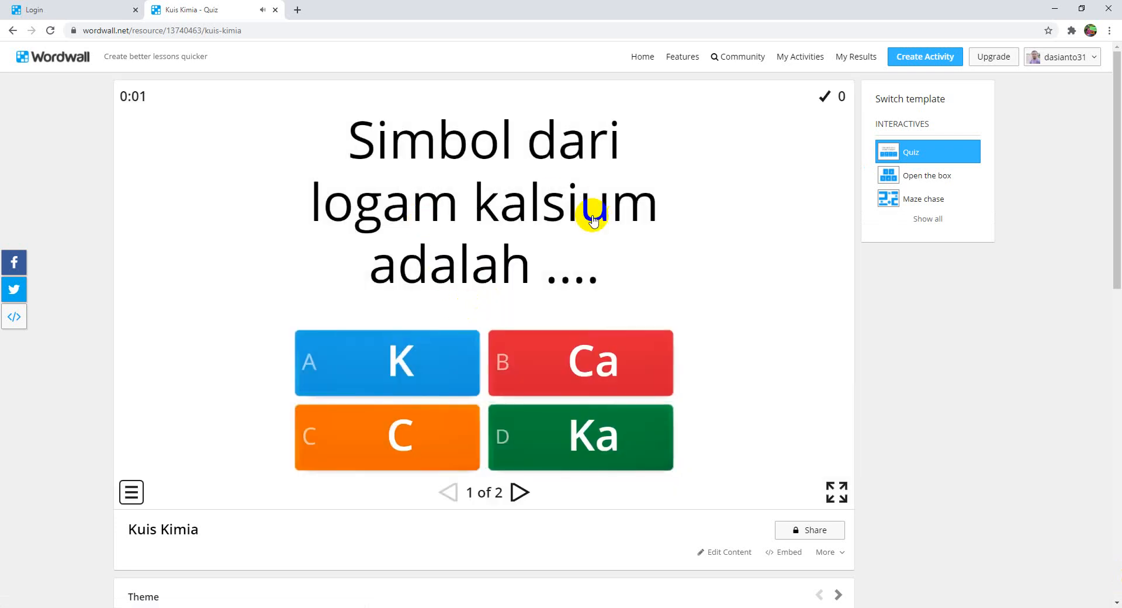
pyautogui.click(572, 357)
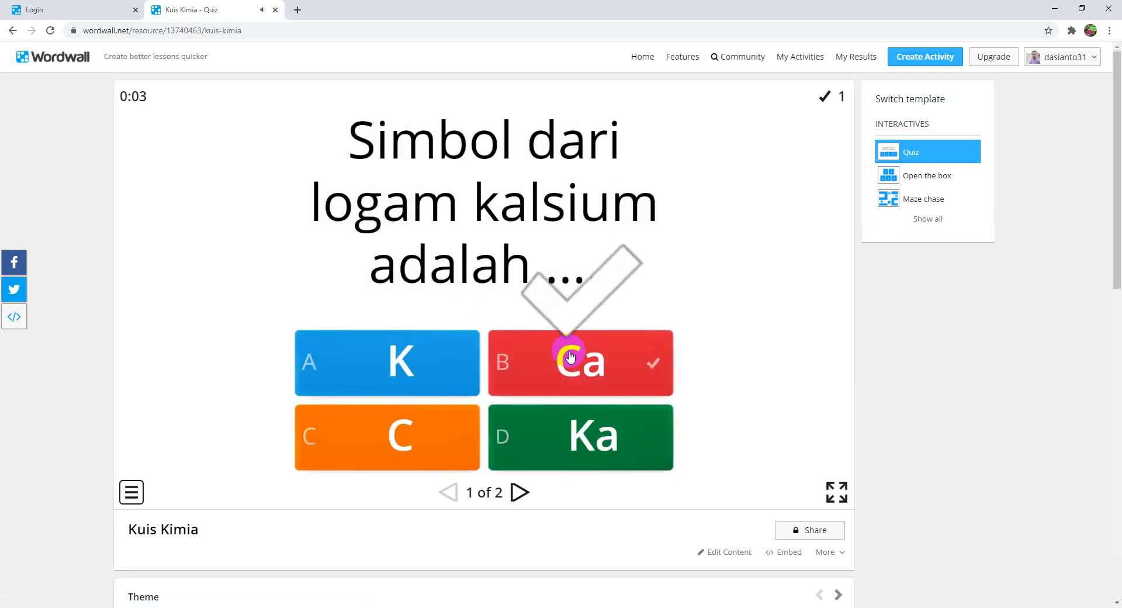
pyautogui.click(520, 493)
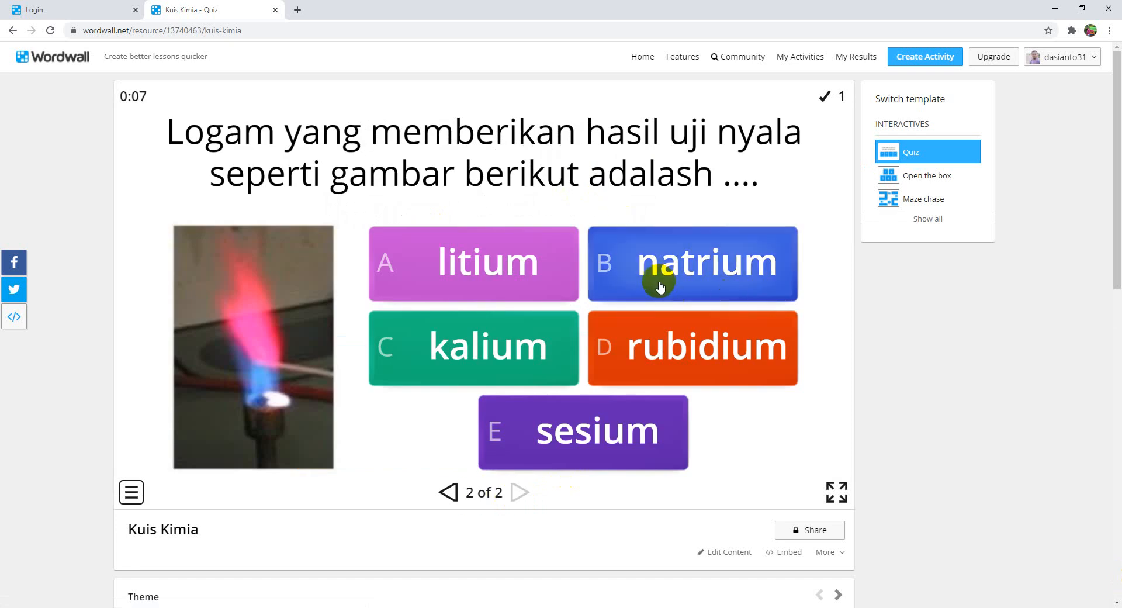
pyautogui.click(501, 263)
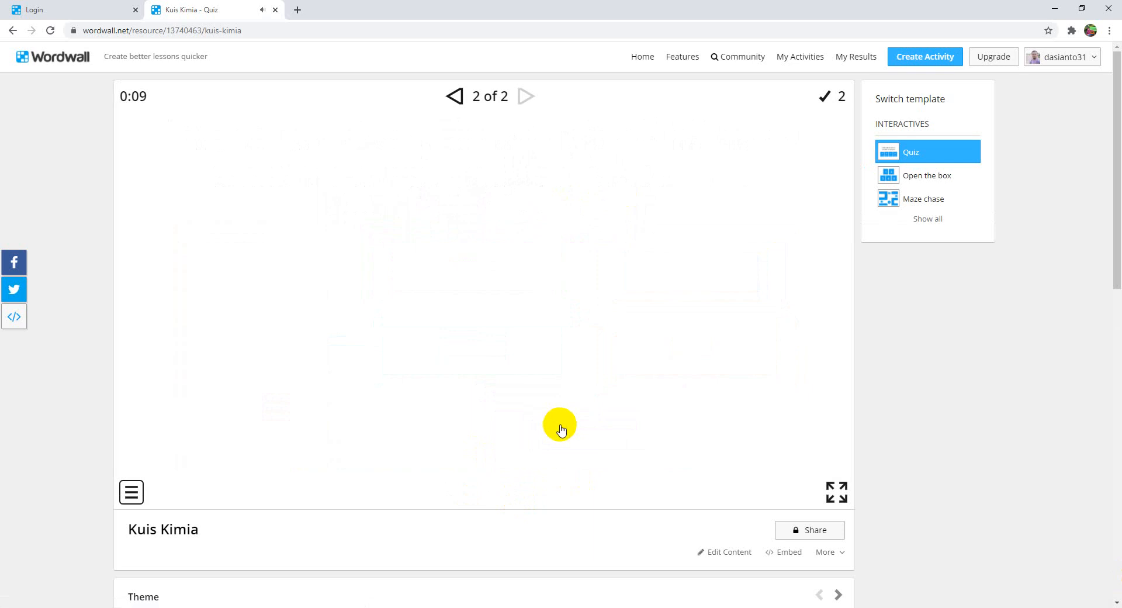
# - Look at the quiz's embed dialog and its additional options, closing each without making changes
pyautogui.scroll(-1, 561, 433)
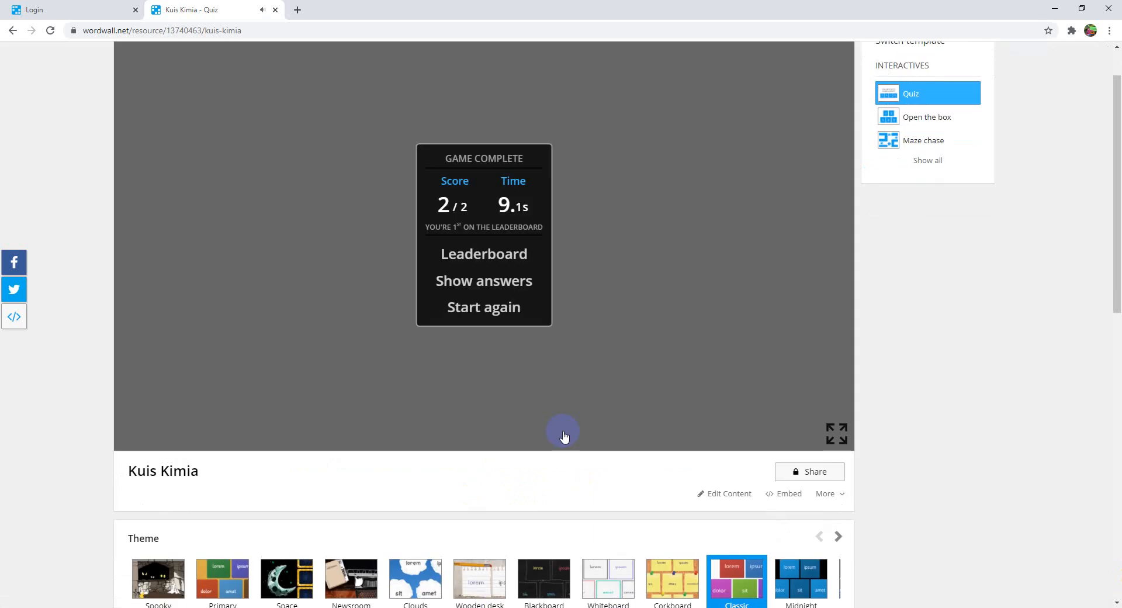
pyautogui.click(784, 496)
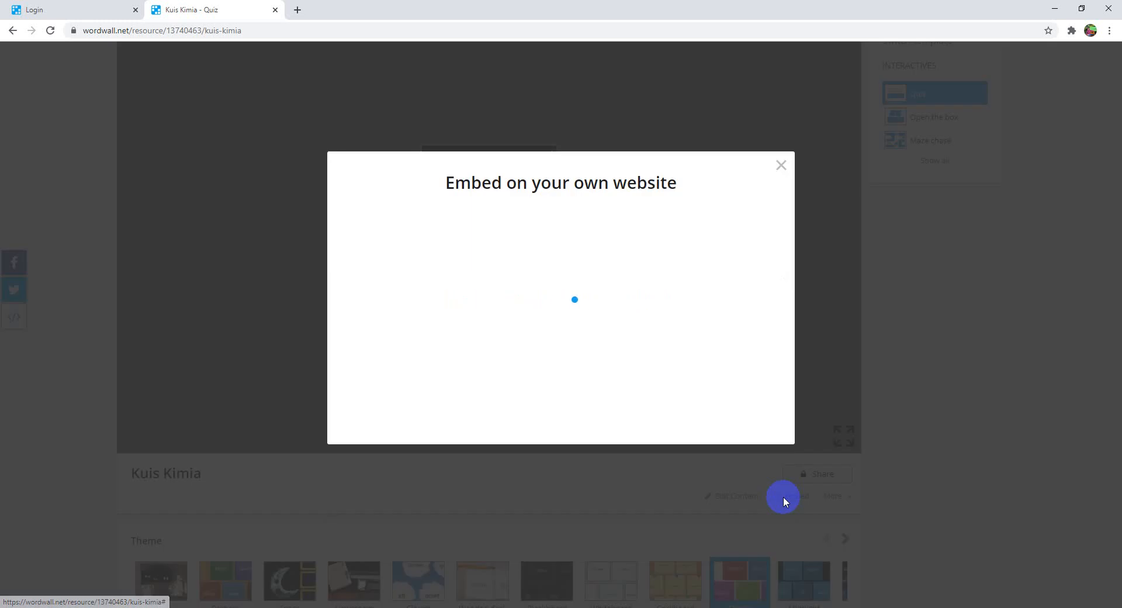
pyautogui.click(778, 167)
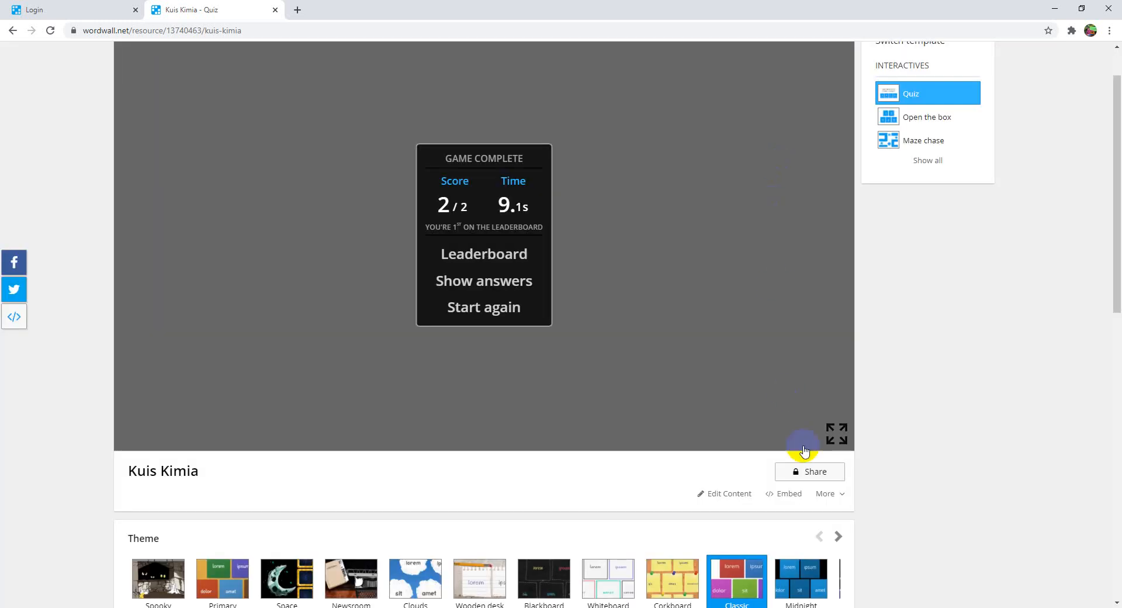
pyautogui.click(833, 494)
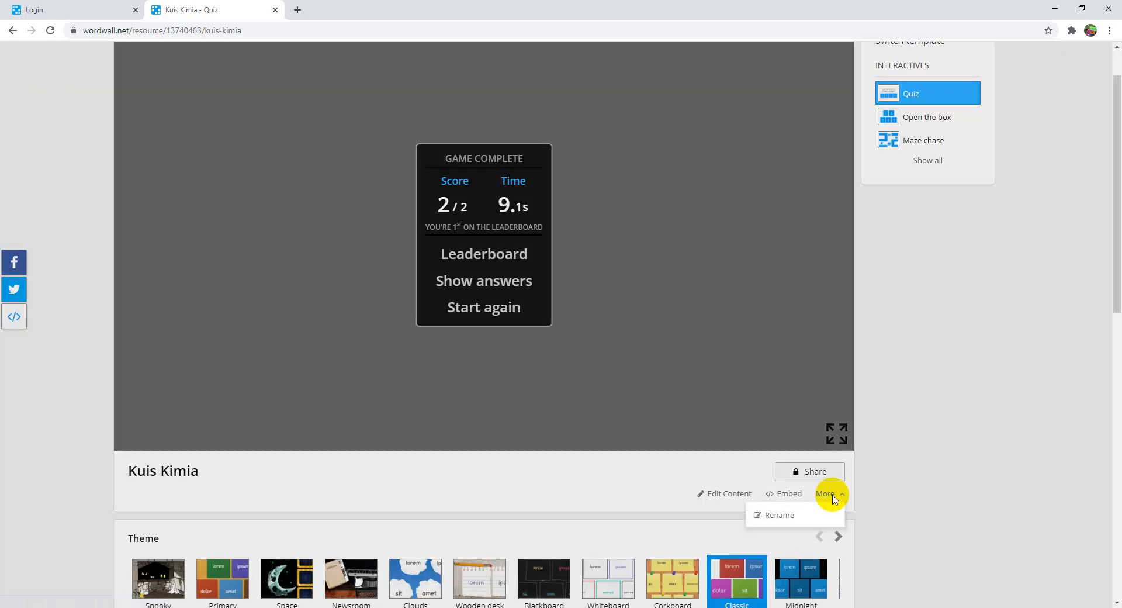
pyautogui.click(896, 476)
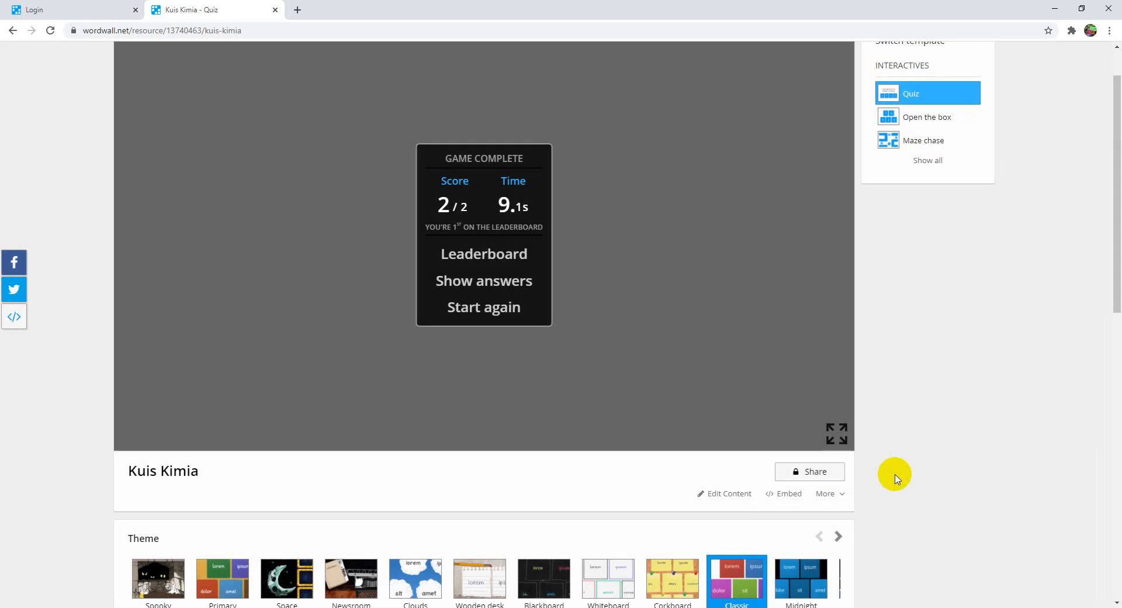
# - Share Kuis Kimia with students as an assignment, keeping name registration, no deadline and the default end-of-game options
pyautogui.click(826, 472)
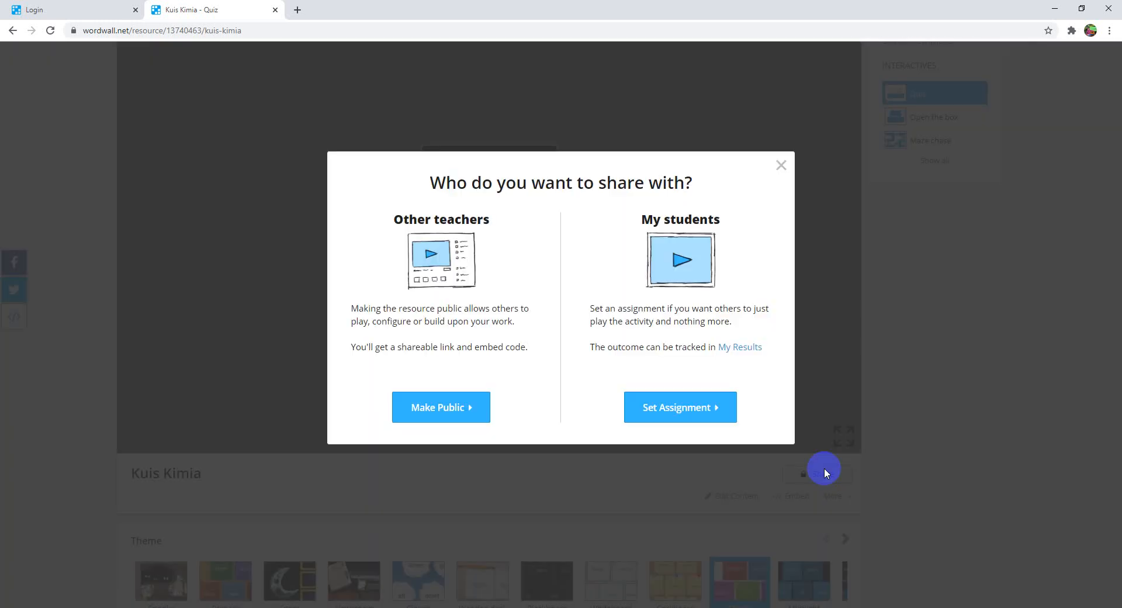
pyautogui.click(451, 407)
pyautogui.click(708, 413)
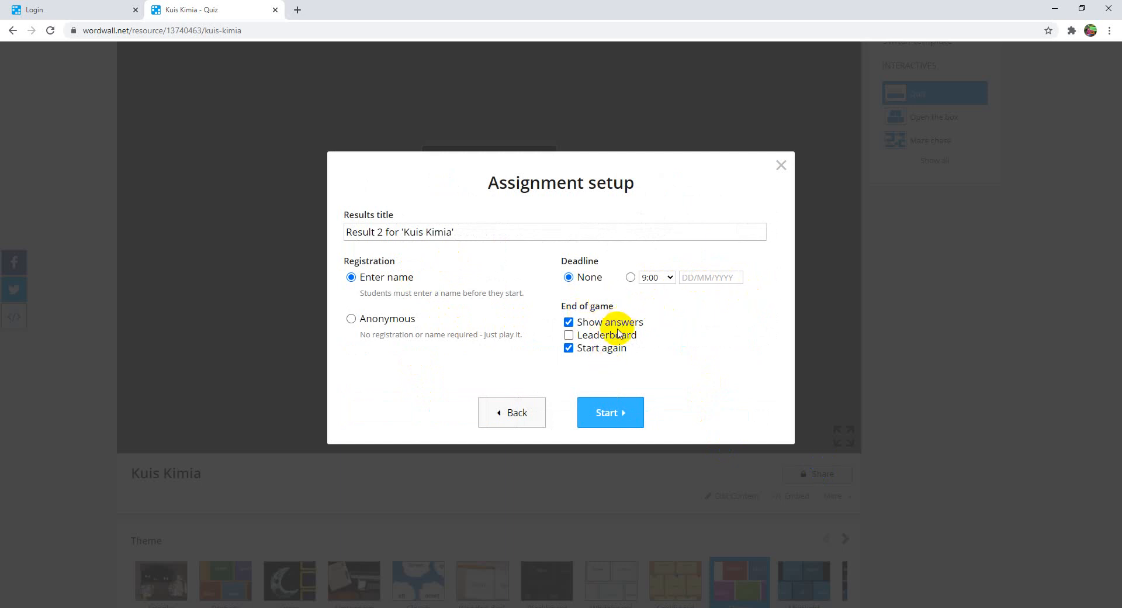
pyautogui.click(617, 421)
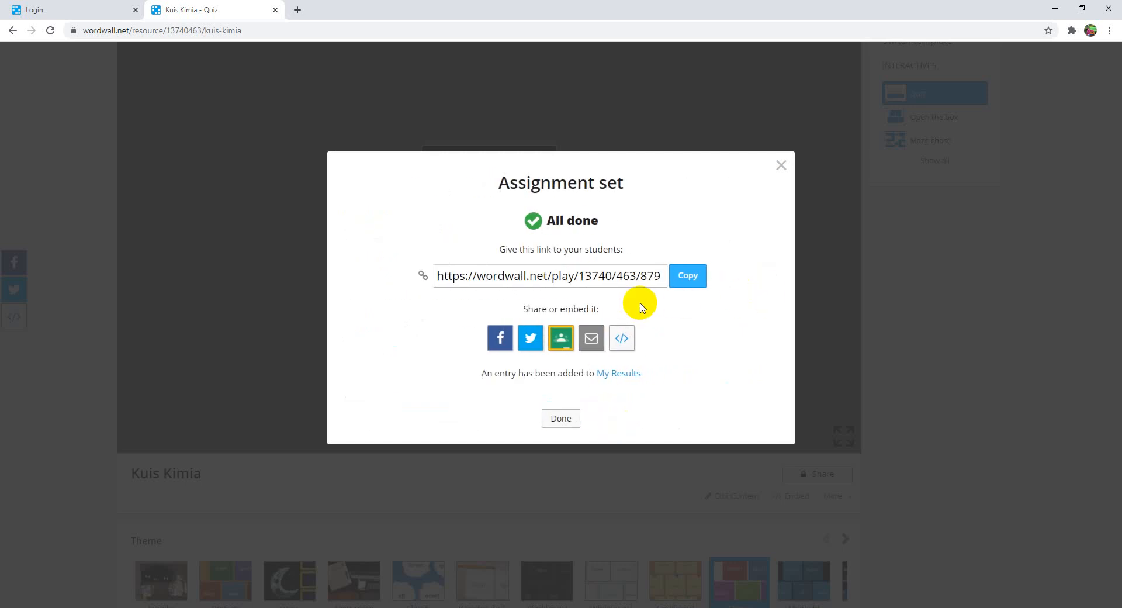
# - Copy the assignment link for students and finish the sharing setup
pyautogui.click(681, 275)
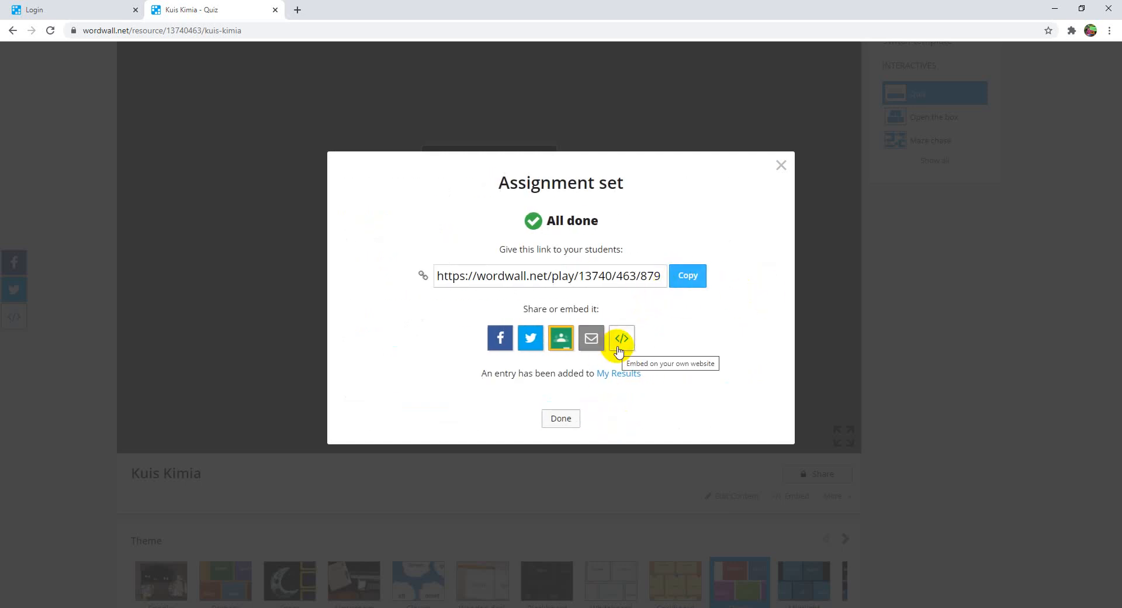
pyautogui.click(676, 285)
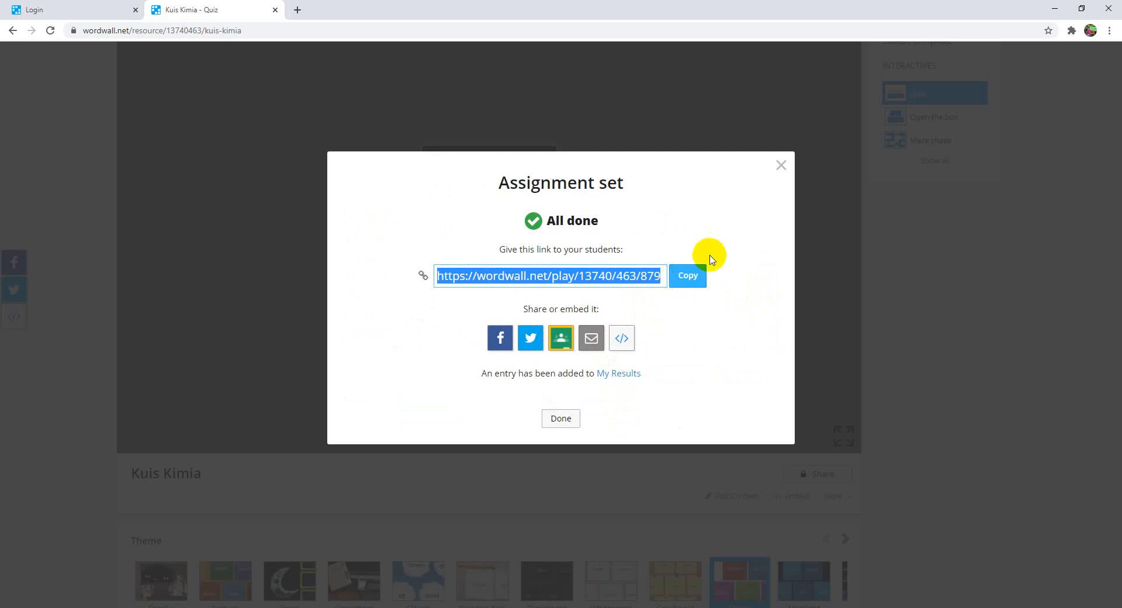
pyautogui.click(563, 419)
pyautogui.click(968, 229)
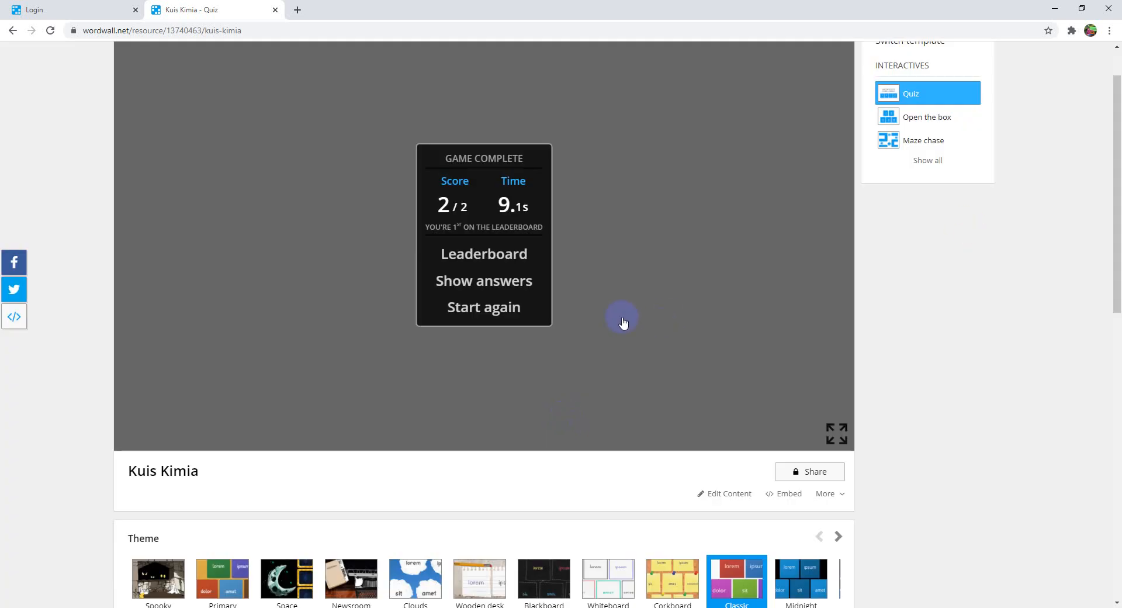
# - Create a new activity from the Match up template and title it "Uji Nyala"
pyautogui.scroll(1, 623, 322)
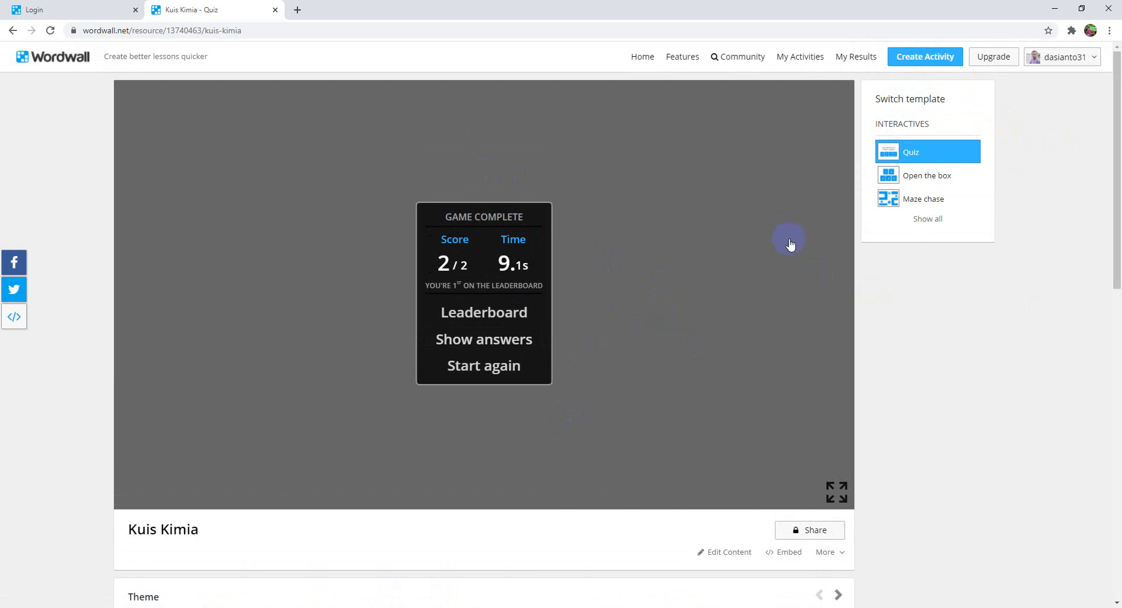
pyautogui.click(915, 60)
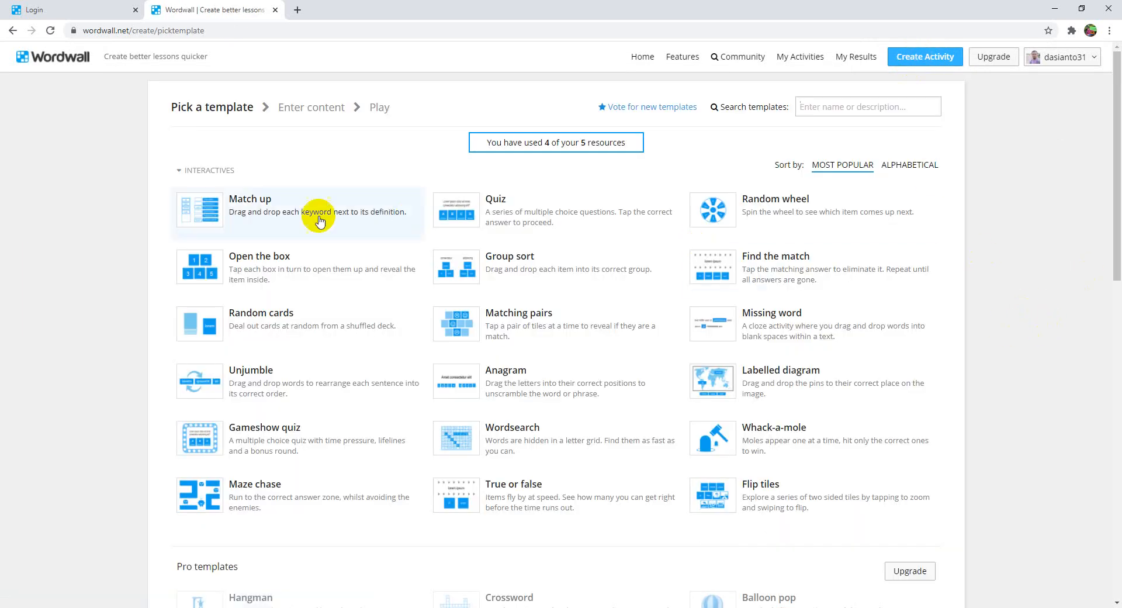
pyautogui.click(261, 212)
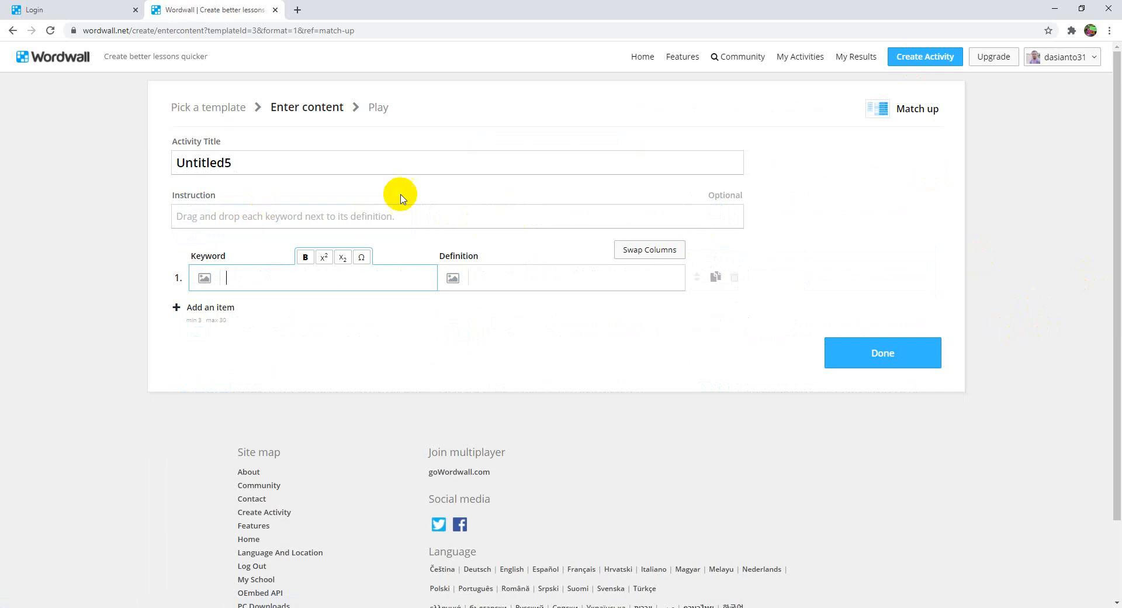
pyautogui.click(174, 178)
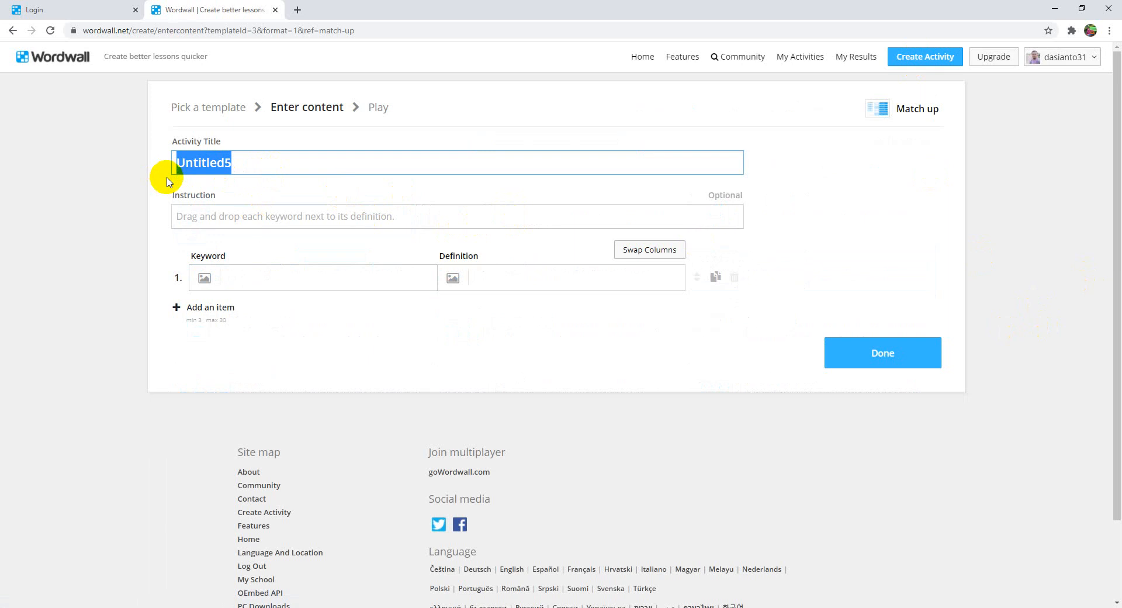
pyautogui.write('Uji Nyala')
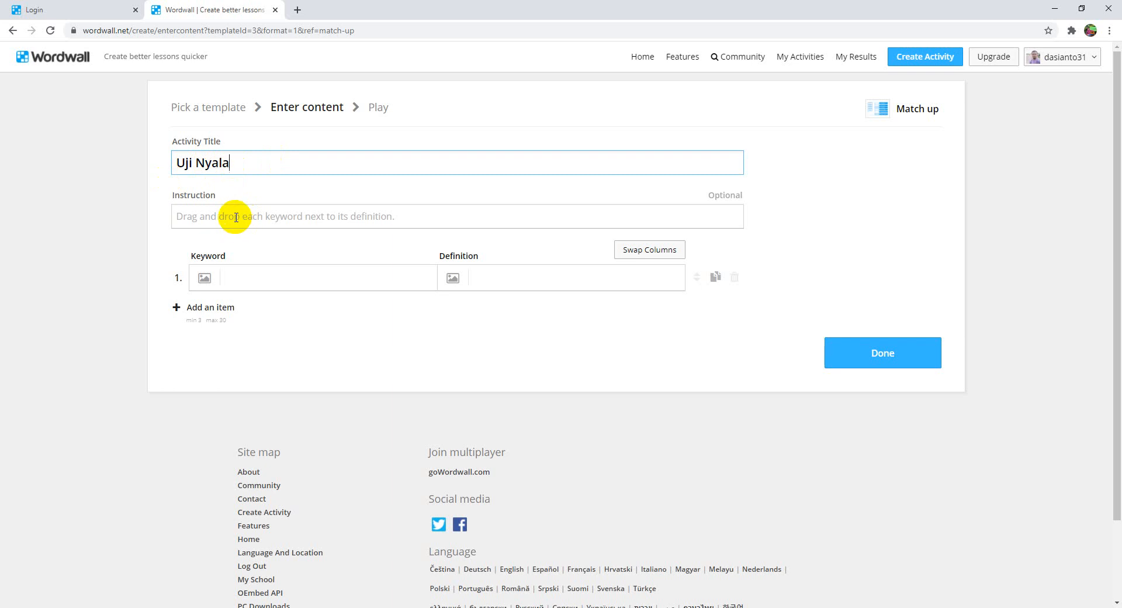
# - Enter Litium, Natrium, Kalium, Rubidium and Sesium as keywords 1 to 5, adding an item for each extra keyword
pyautogui.click(243, 281)
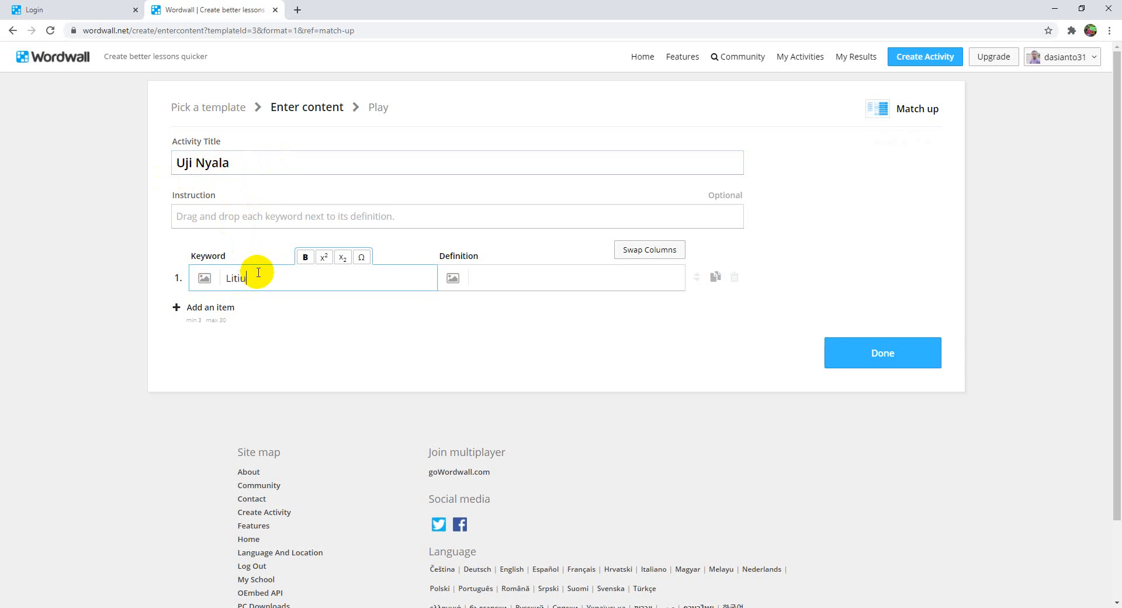
pyautogui.click(179, 307)
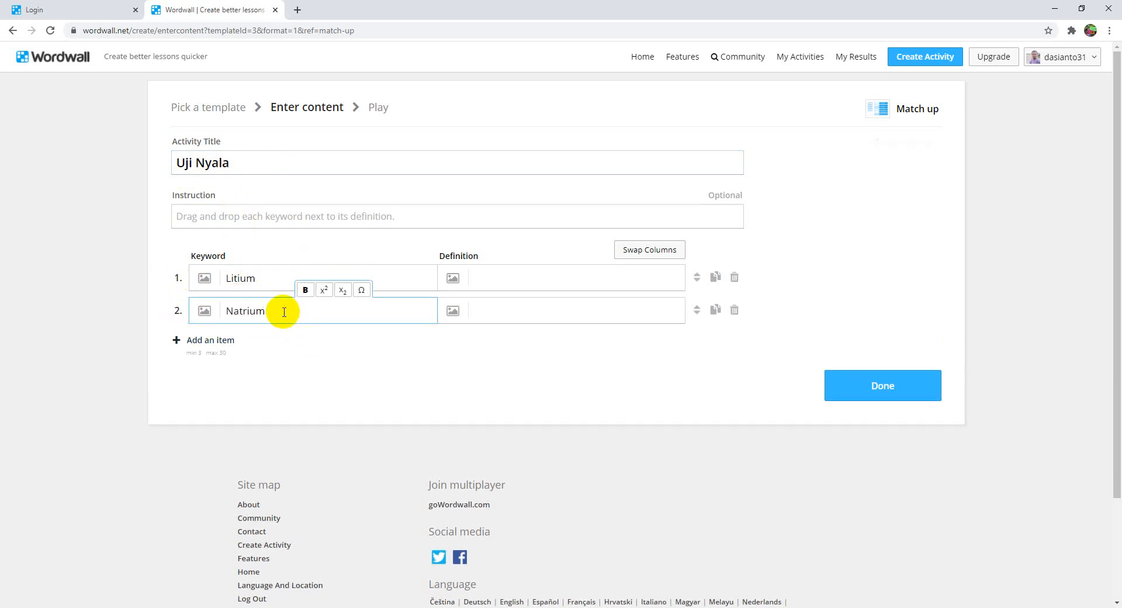
pyautogui.click(191, 340)
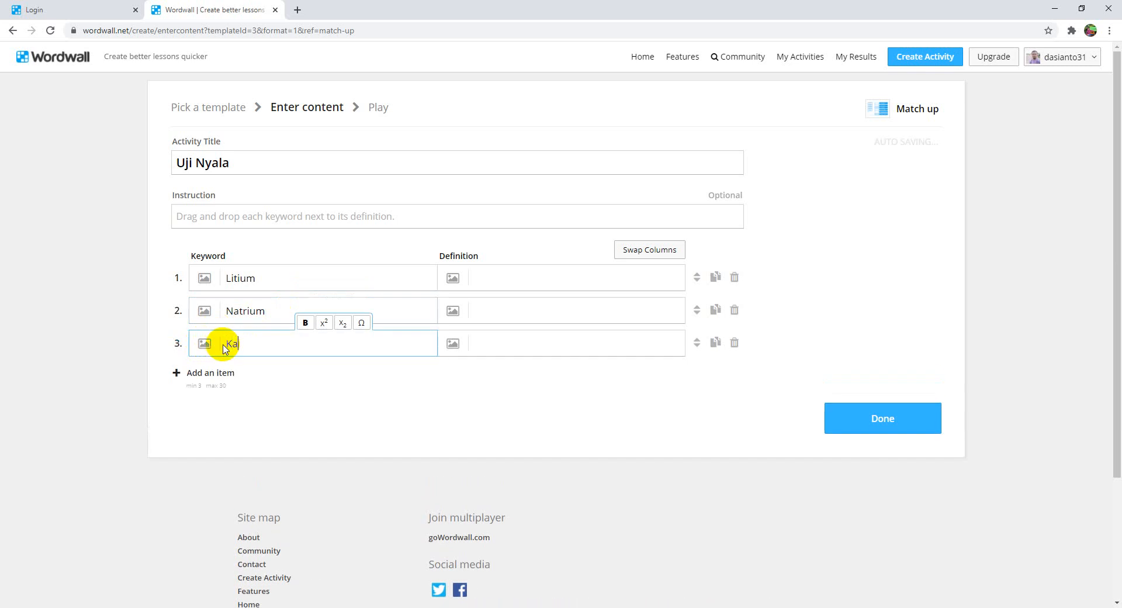
pyautogui.write('Kalium')
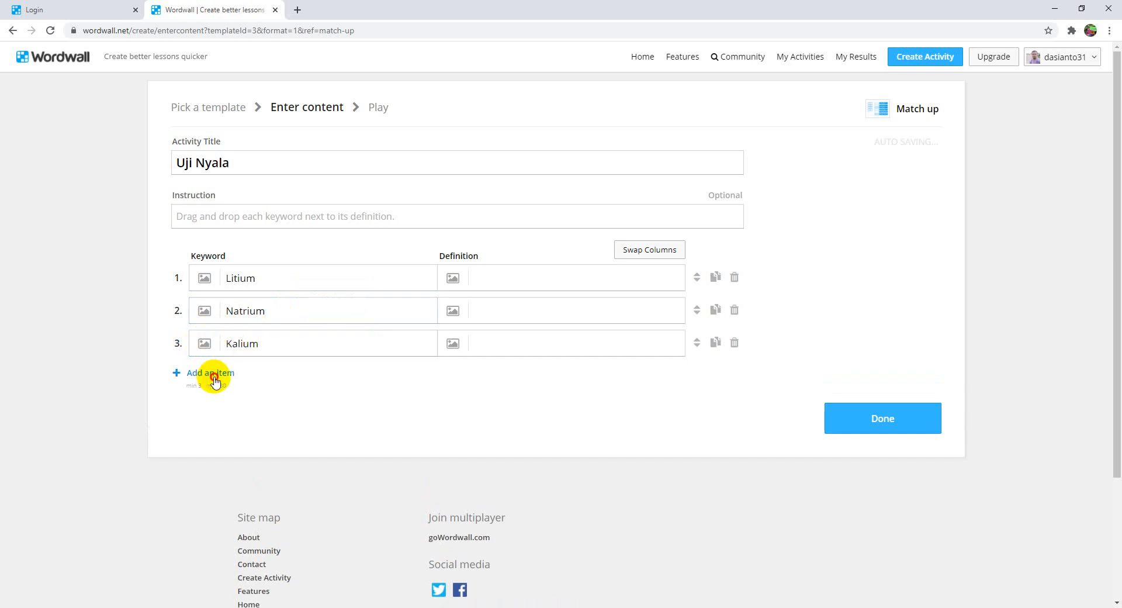
pyautogui.click(210, 372)
pyautogui.write('Rubidium')
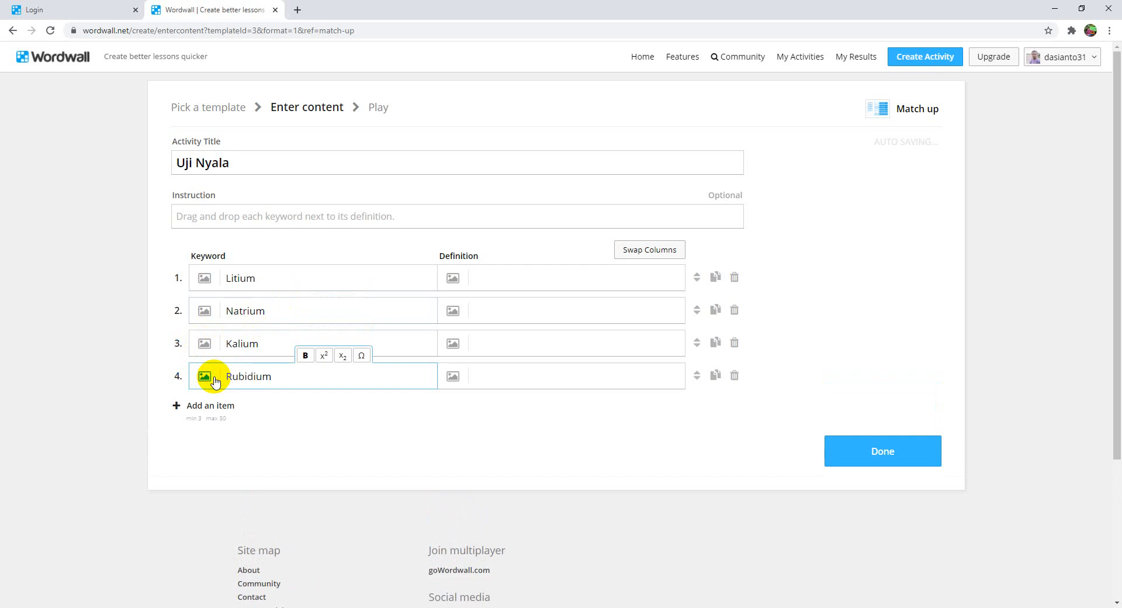
pyautogui.click(196, 405)
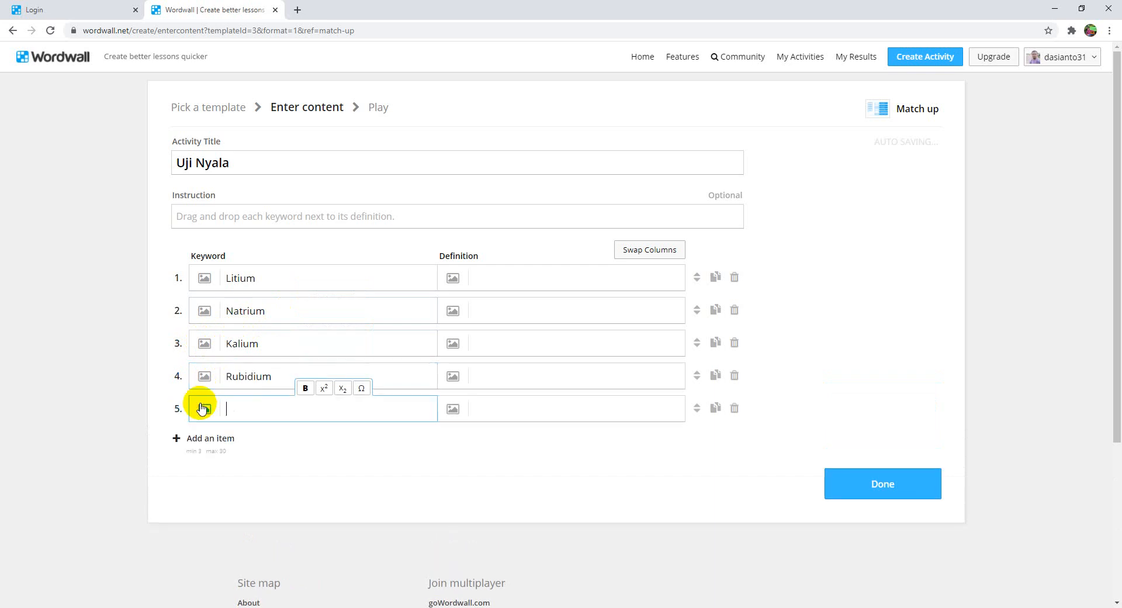
pyautogui.write('Sesium')
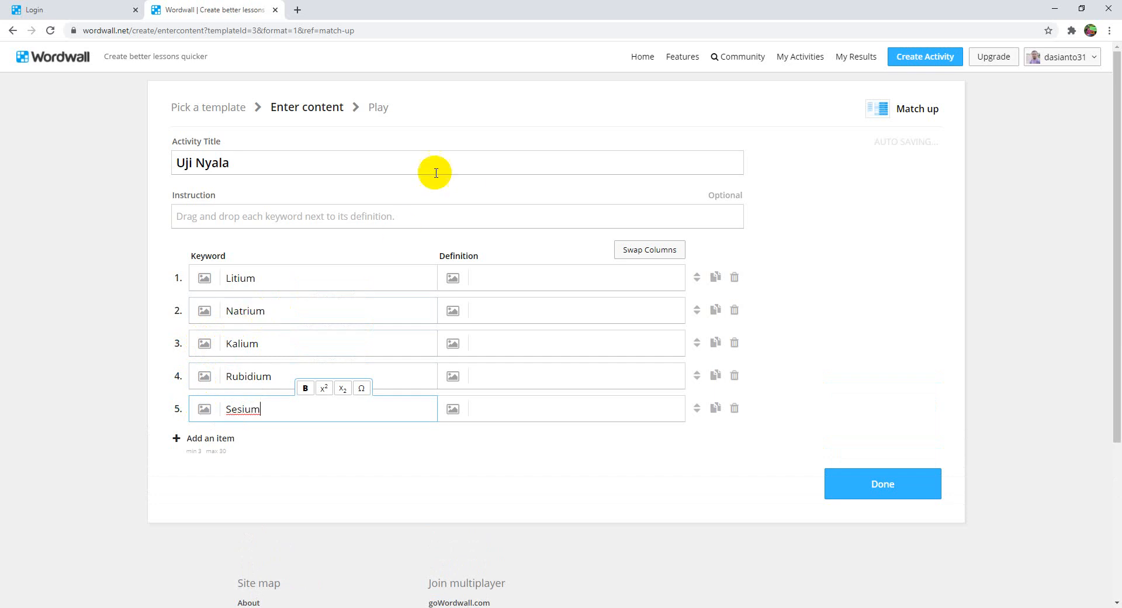
# - Upload the Li picture from the Youtube folder on the USB drive as the definition image for Litium
pyautogui.click(487, 278)
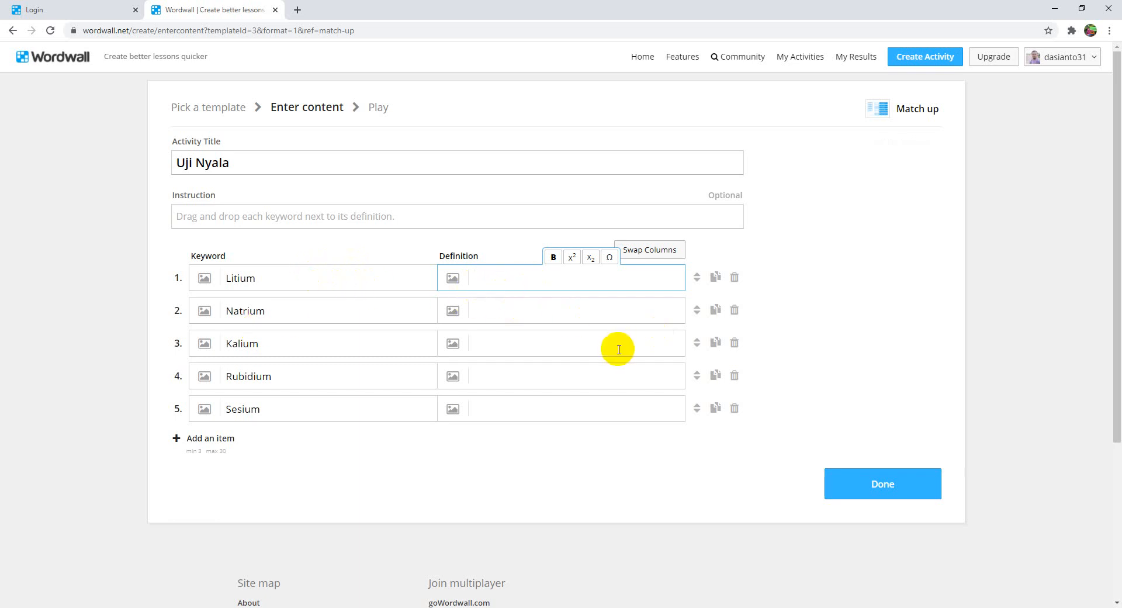
pyautogui.click(458, 283)
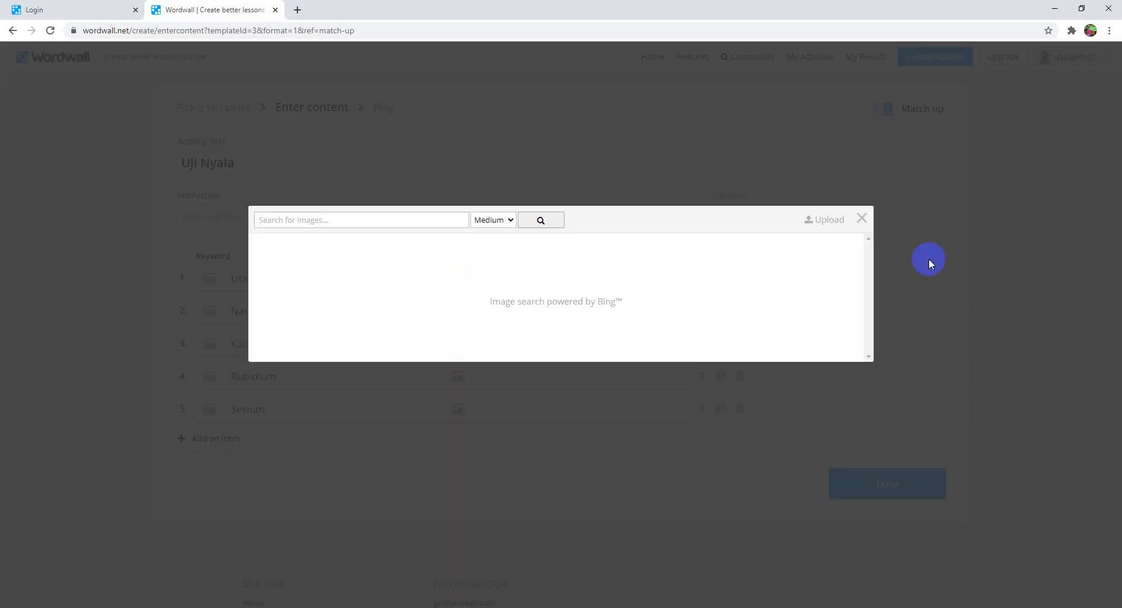
pyautogui.click(832, 224)
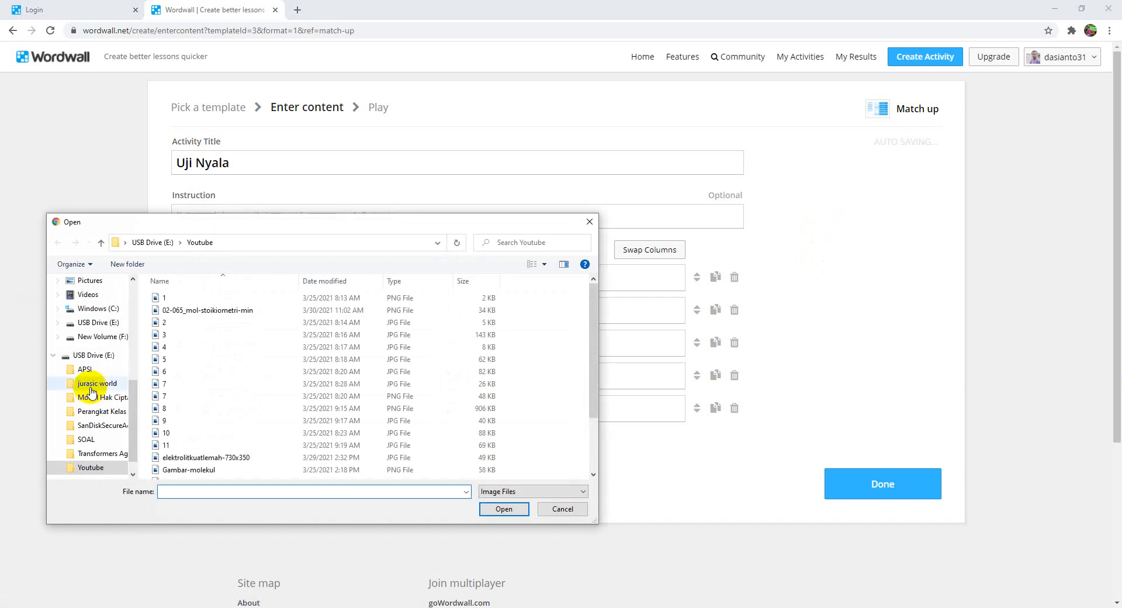
pyautogui.click(536, 267)
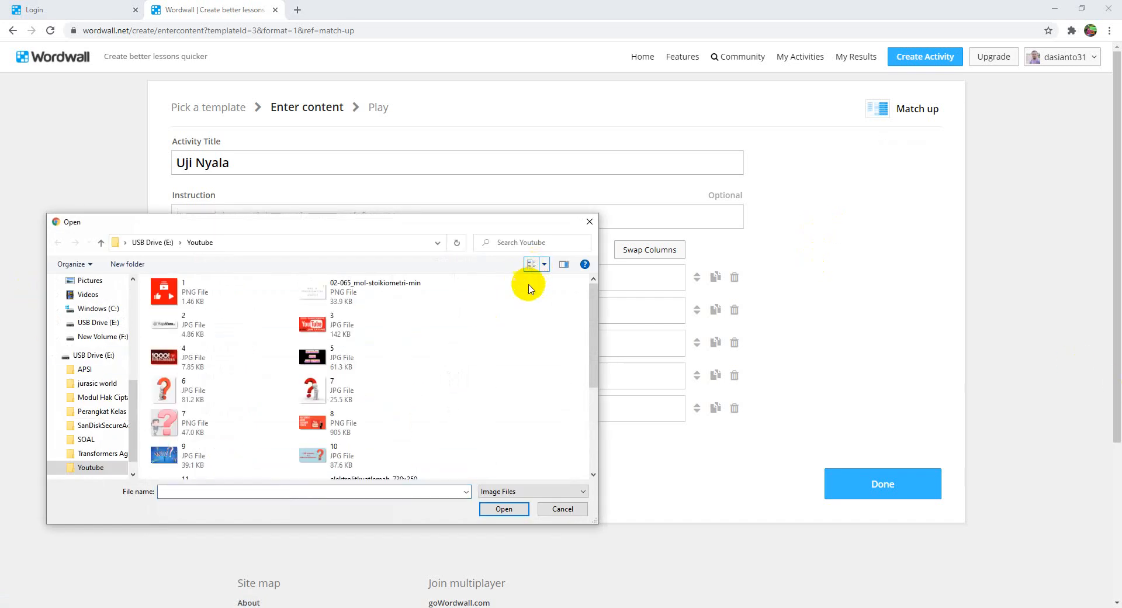
pyautogui.moveTo(592, 296); pyautogui.dragTo(590, 364)
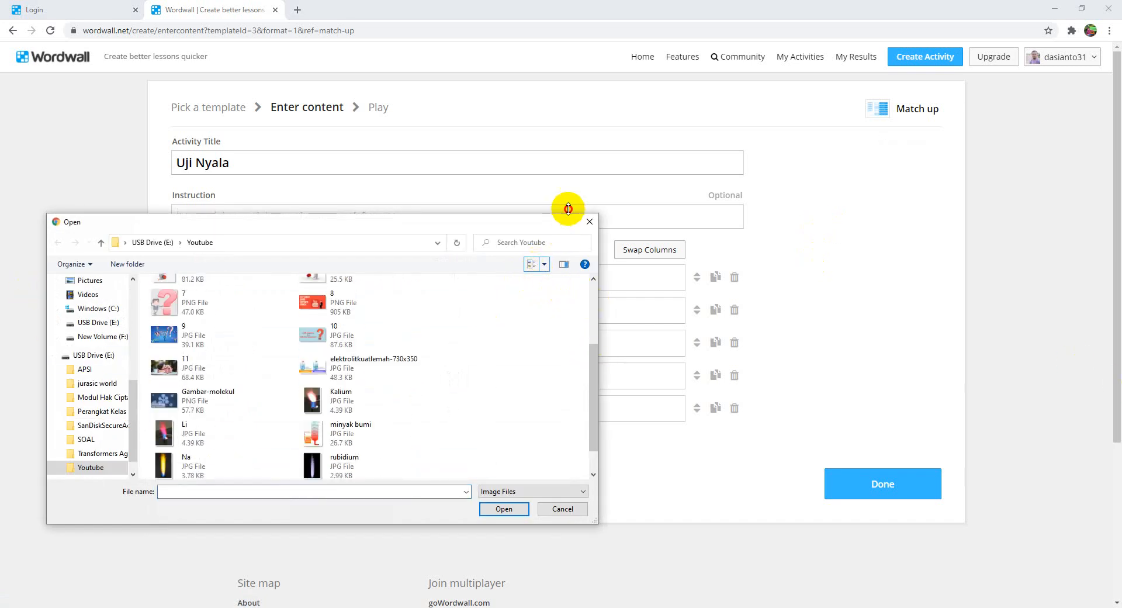
pyautogui.moveTo(569, 213); pyautogui.dragTo(593, 52)
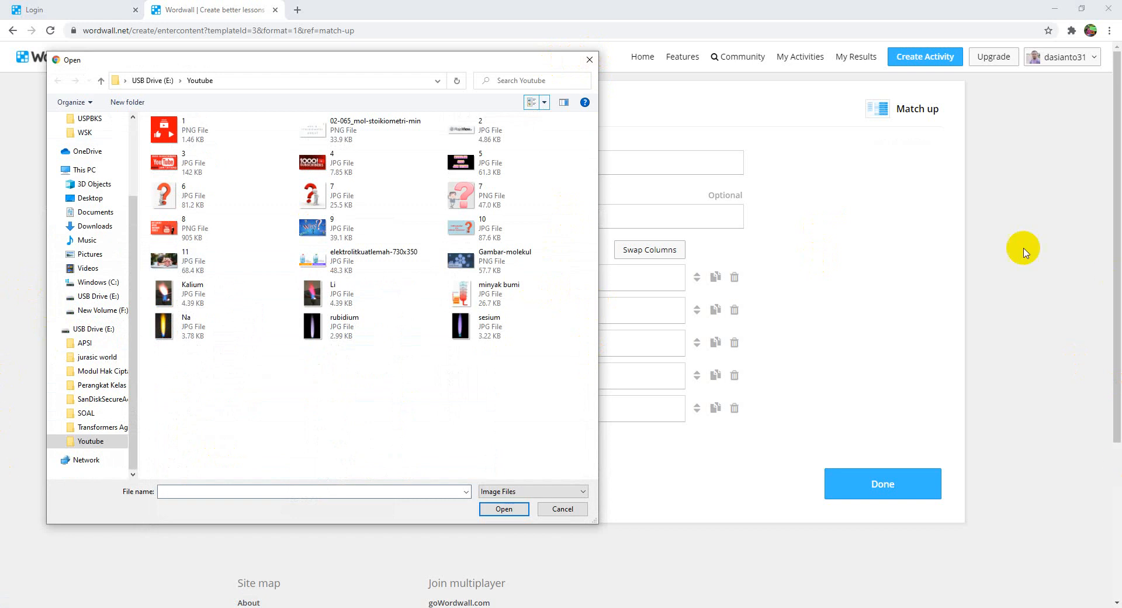
pyautogui.doubleClick(382, 304)
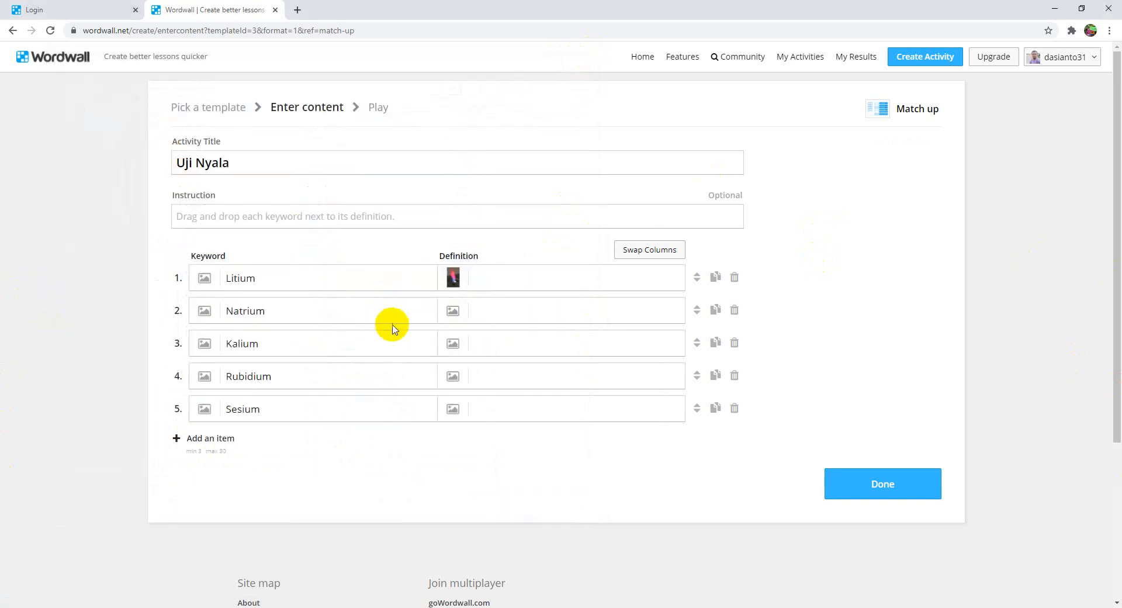
# - Upload the Na picture as the definition image for Natrium and the Kalium picture as the one for Kalium
pyautogui.click(447, 312)
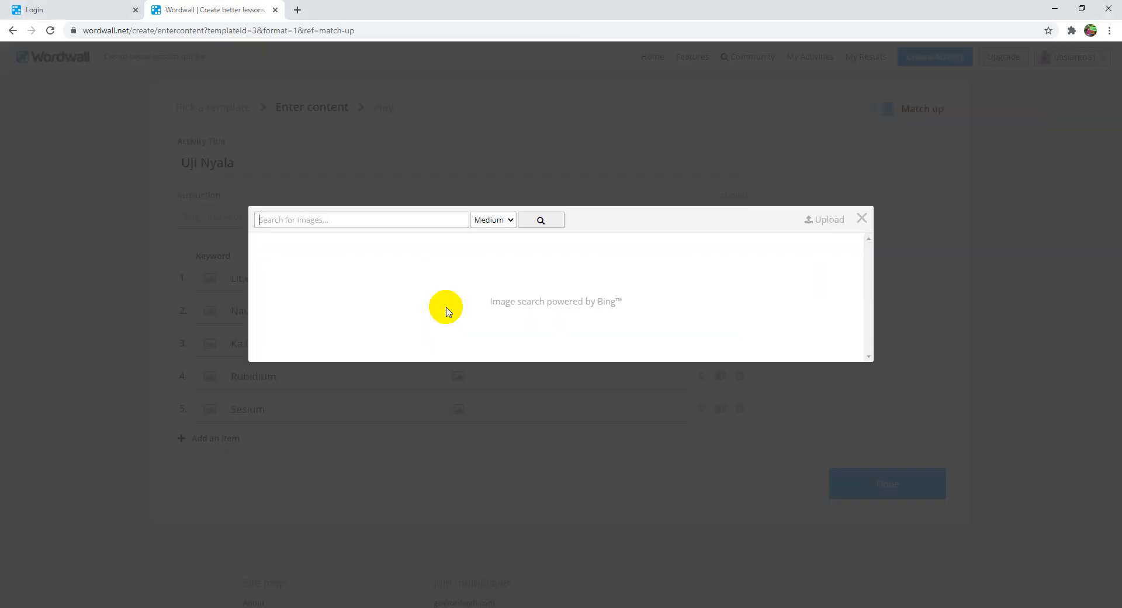
pyautogui.click(829, 225)
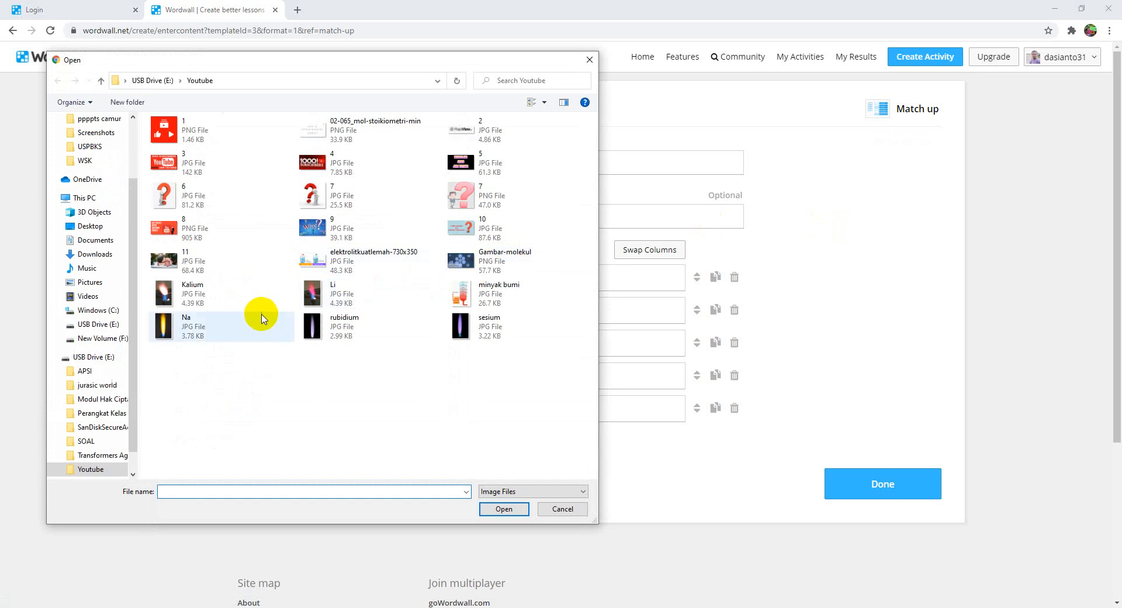
pyautogui.doubleClick(181, 327)
pyautogui.click(462, 347)
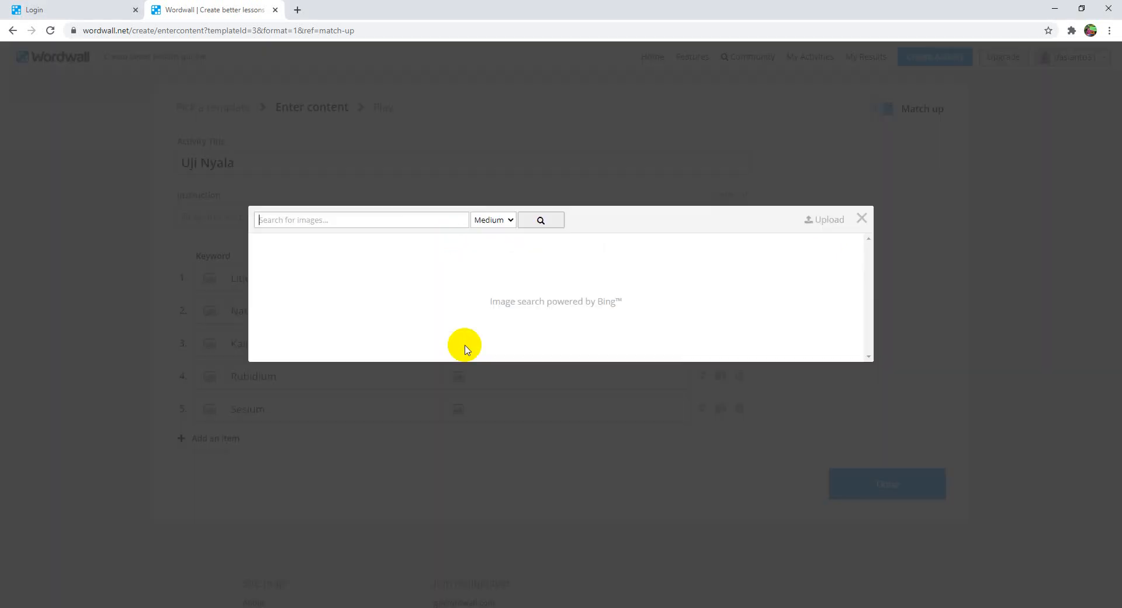
pyautogui.click(824, 222)
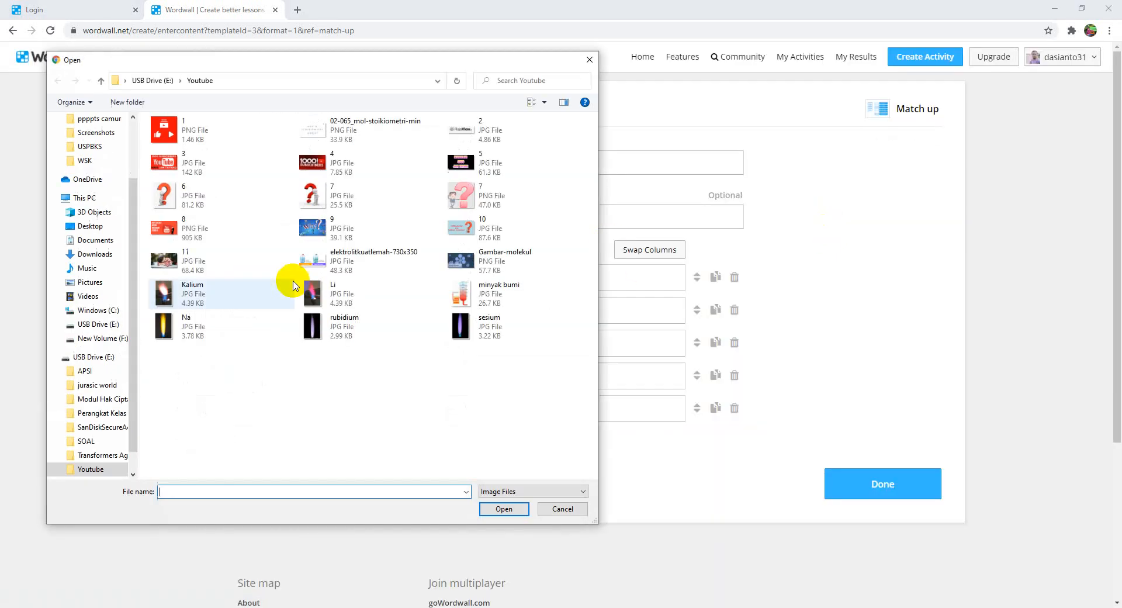
pyautogui.doubleClick(178, 287)
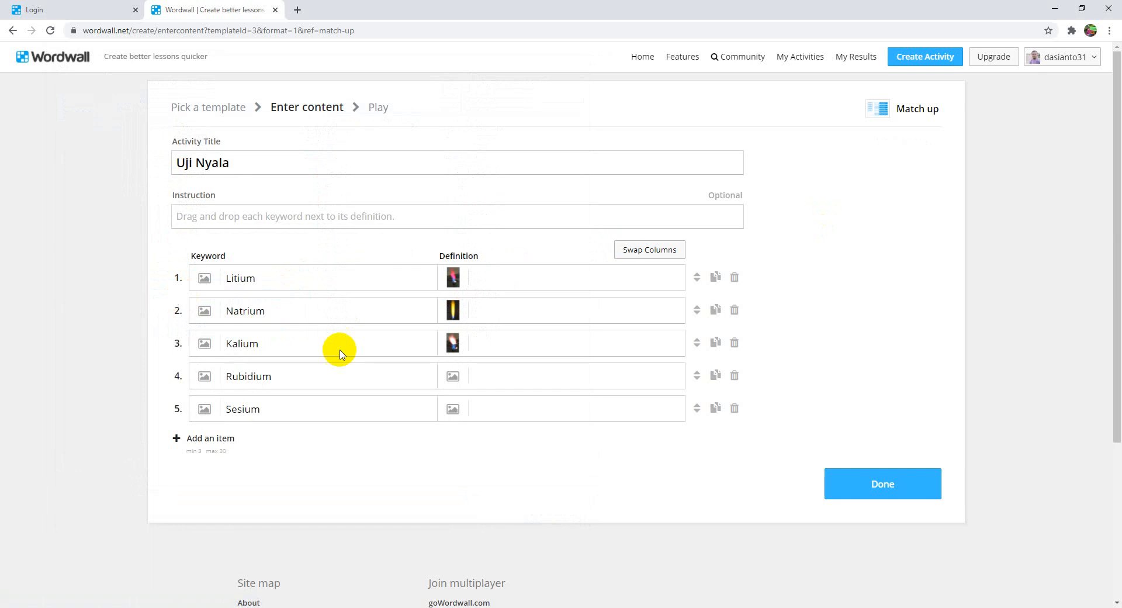
# - Upload the rubidium and sesium pictures as the definition images for Rubidium and Sesium
pyautogui.click(449, 378)
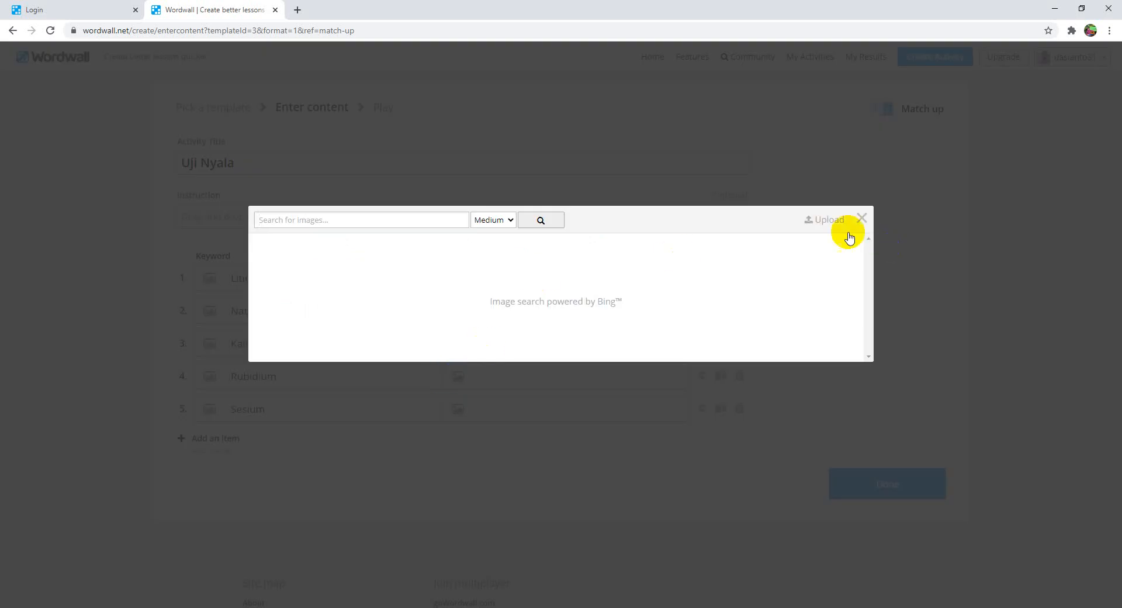
pyautogui.click(824, 221)
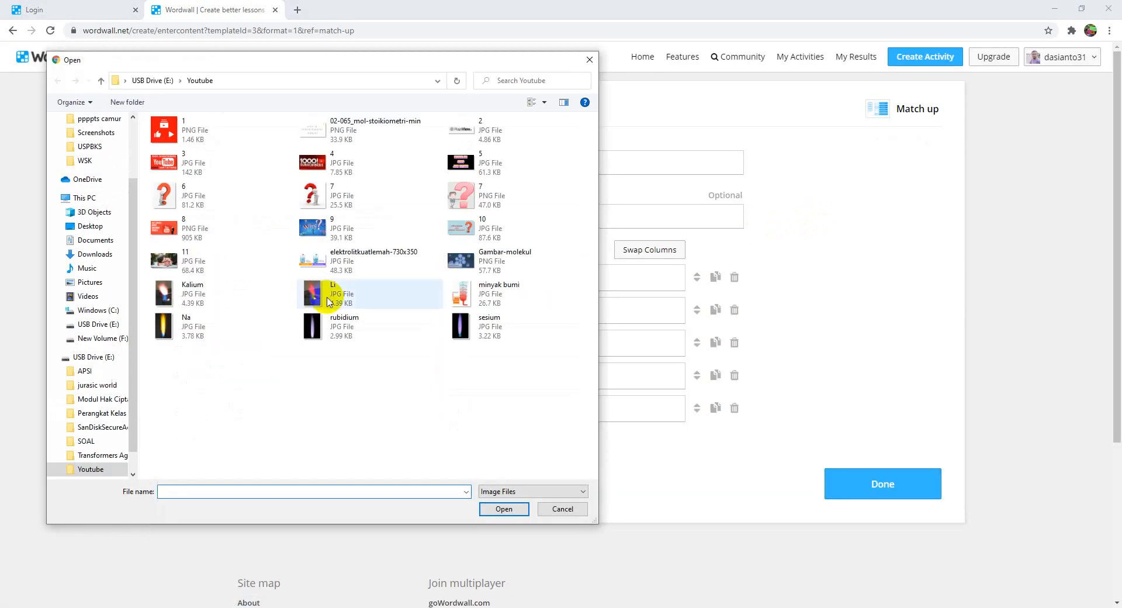
pyautogui.doubleClick(337, 333)
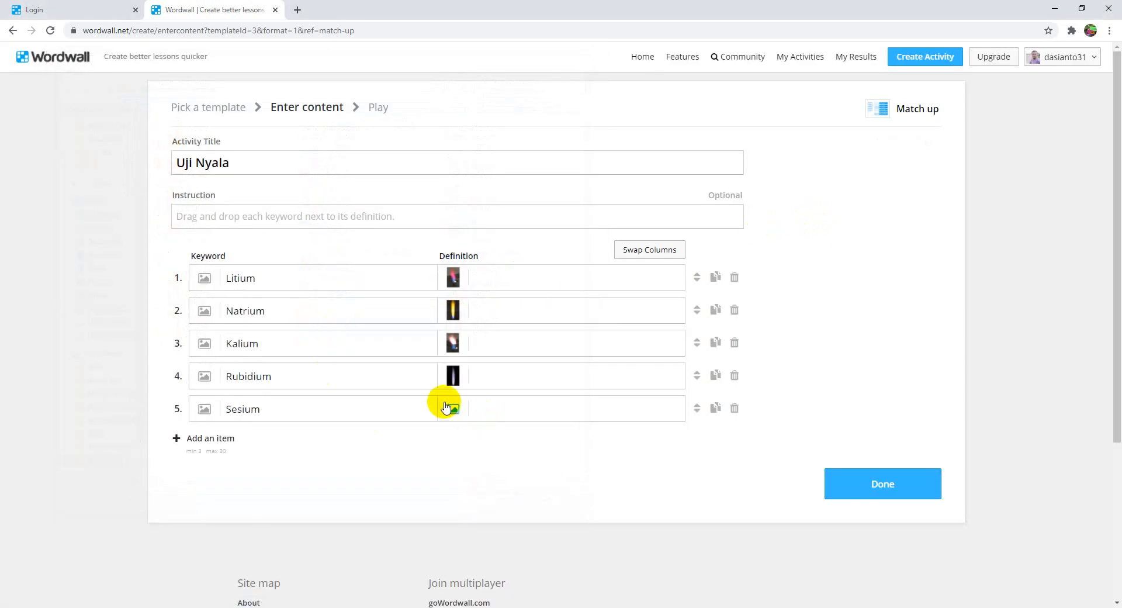
pyautogui.click(455, 411)
pyautogui.click(824, 221)
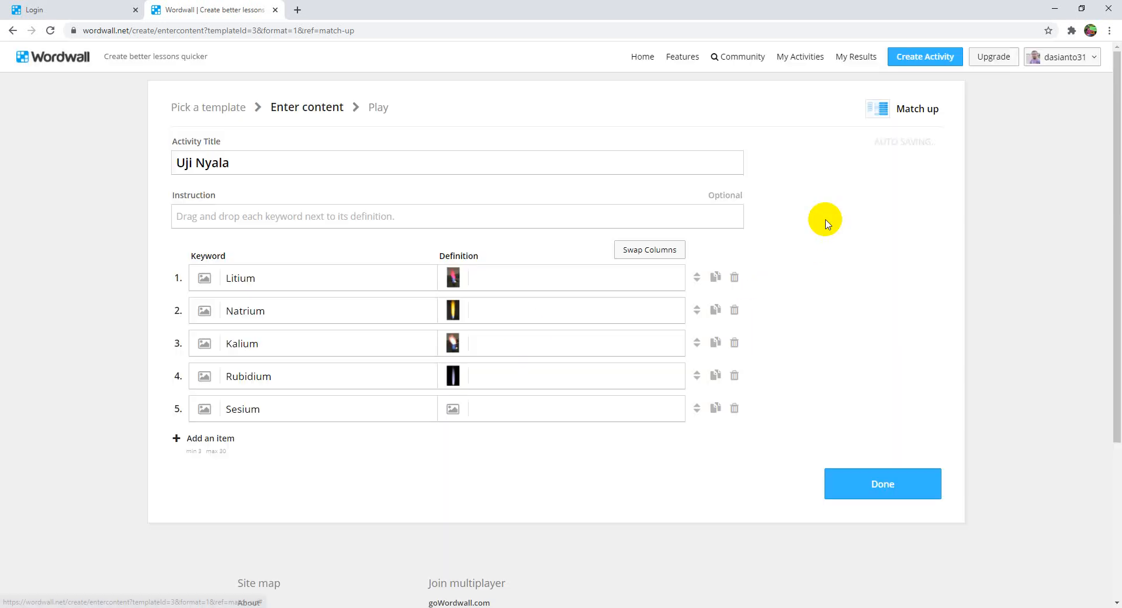
pyautogui.doubleClick(466, 335)
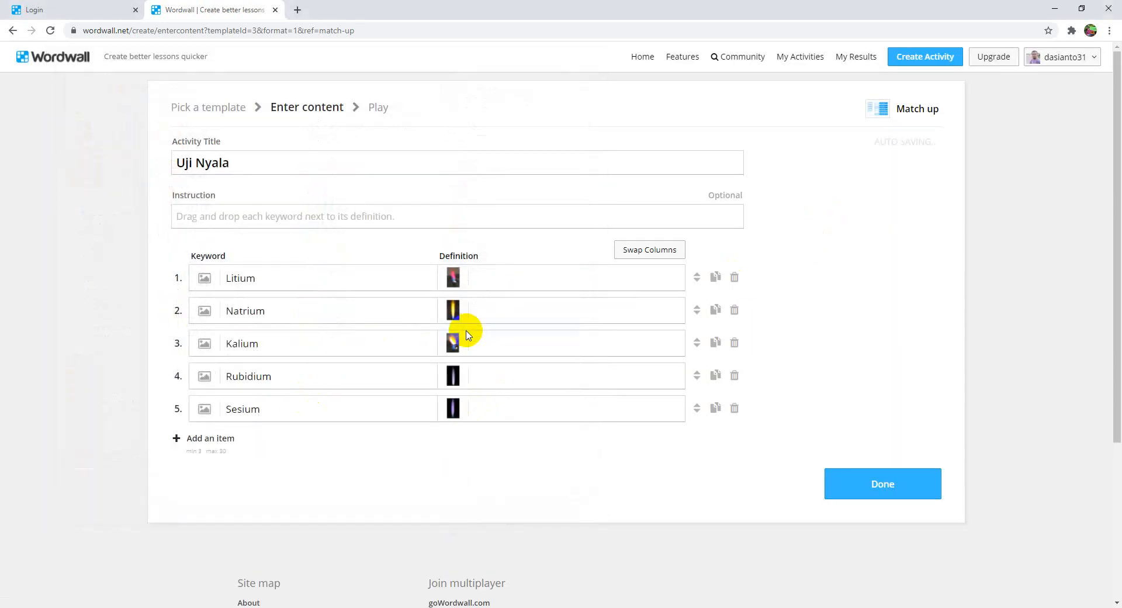
# - Finish the Uji Nyala activity and start a trial round, placing all five metal keywords beside the flame pictures
pyautogui.click(853, 498)
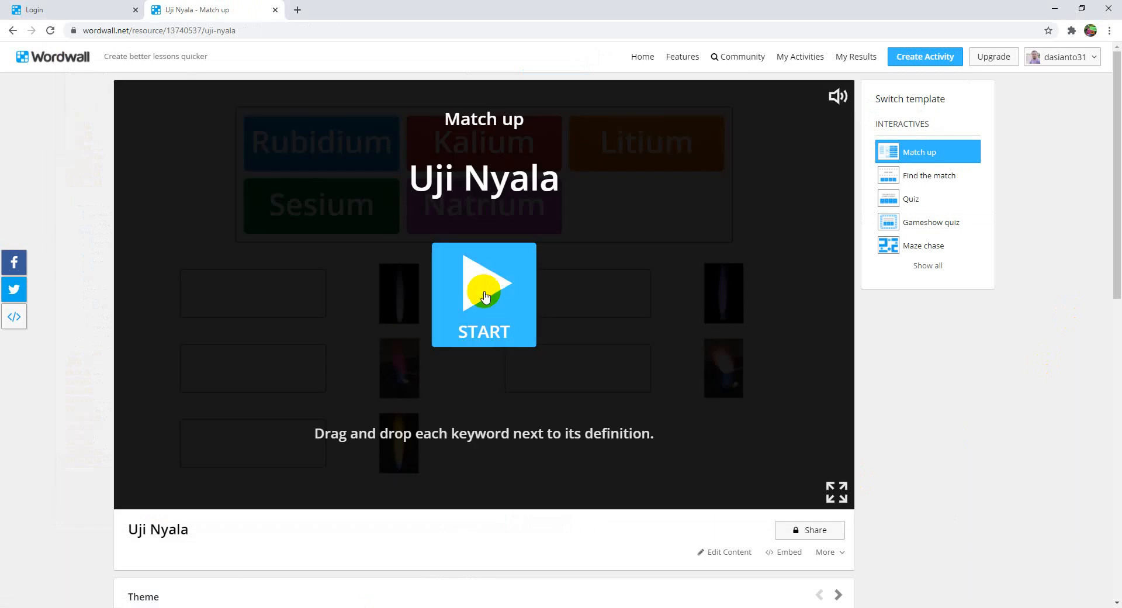
pyautogui.click(484, 294)
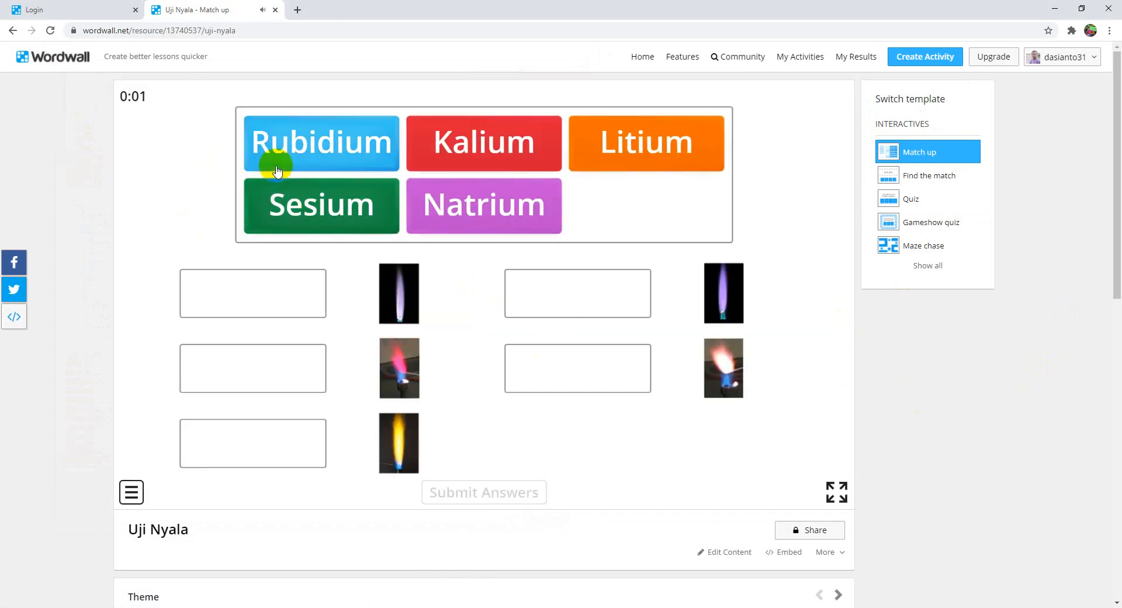
pyautogui.moveTo(293, 142); pyautogui.dragTo(544, 295)
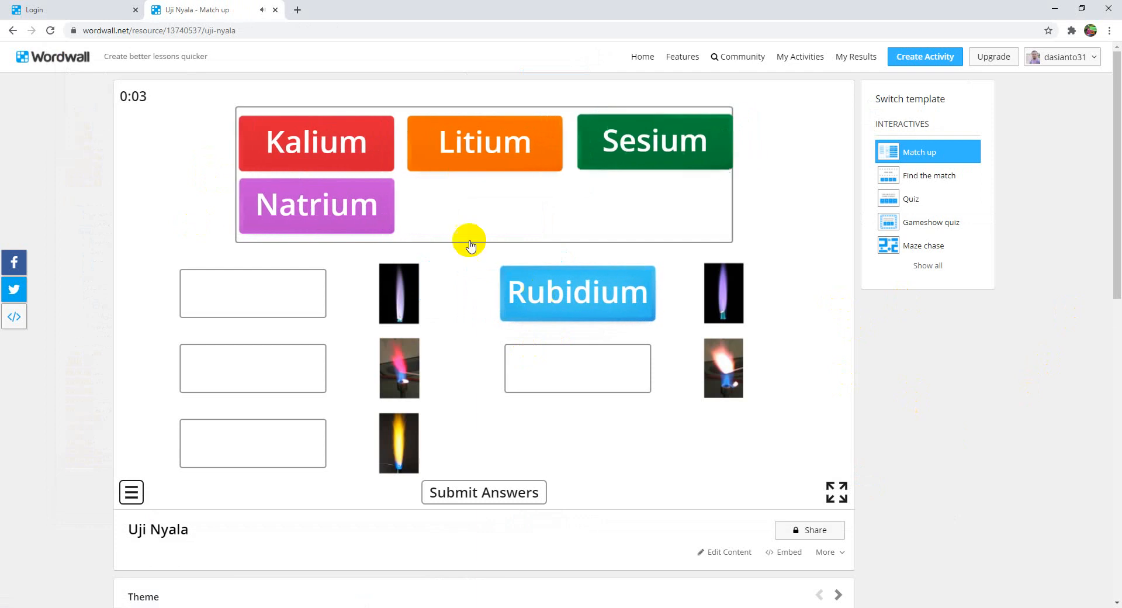
pyautogui.moveTo(314, 142); pyautogui.dragTo(222, 374)
pyautogui.moveTo(351, 149); pyautogui.dragTo(250, 450)
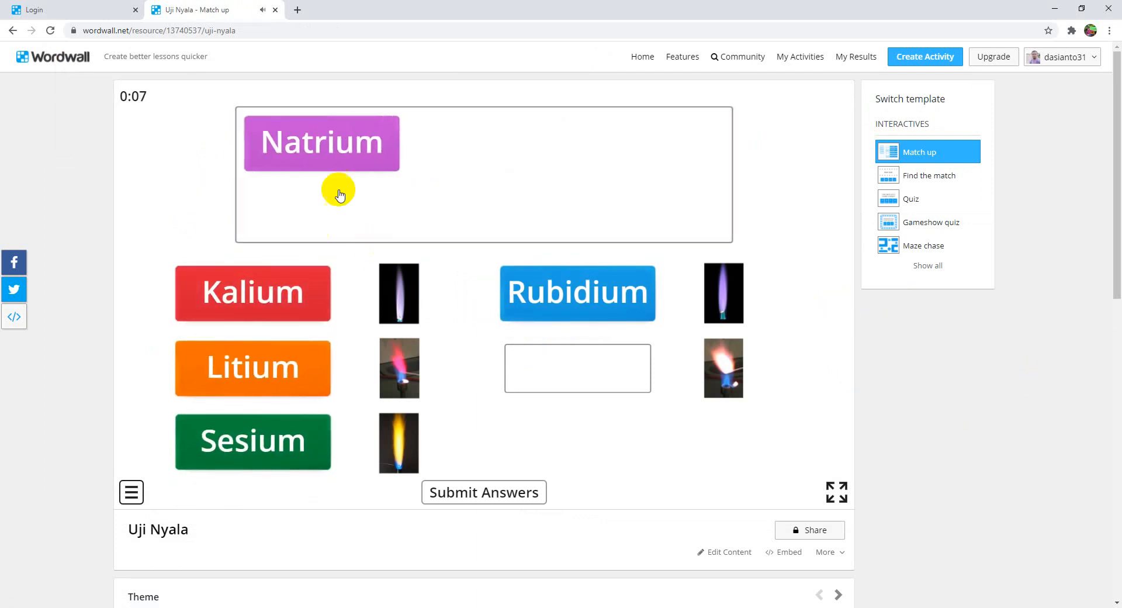
pyautogui.moveTo(438, 146); pyautogui.dragTo(588, 378)
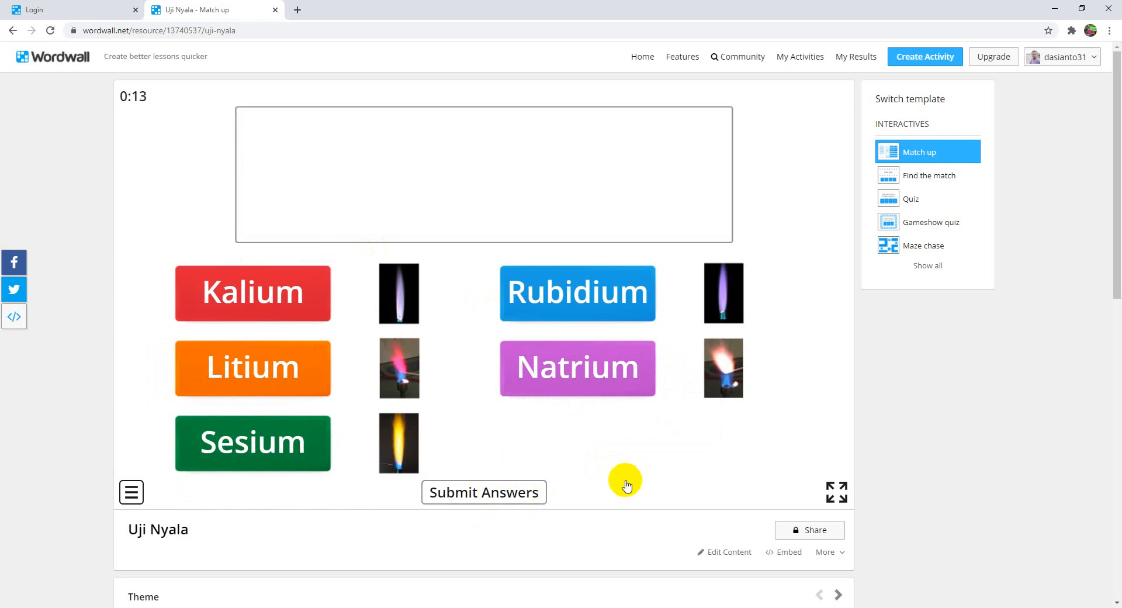
# - Share Uji Nyala as a student assignment and close the dialog with its link
pyautogui.scroll(-1, 573, 453)
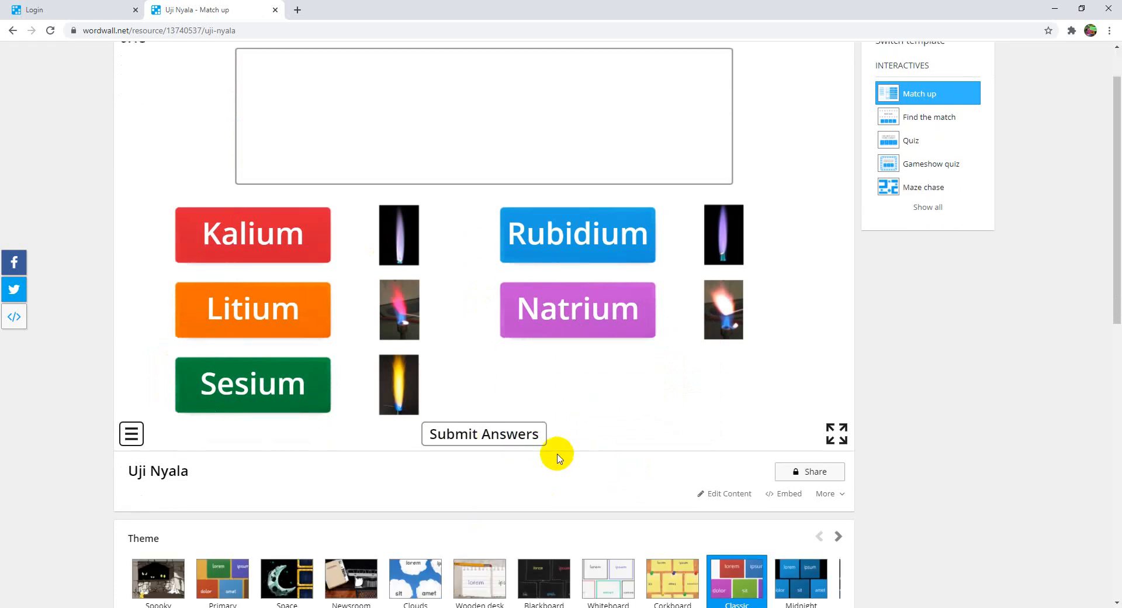
pyautogui.click(815, 475)
pyautogui.click(701, 429)
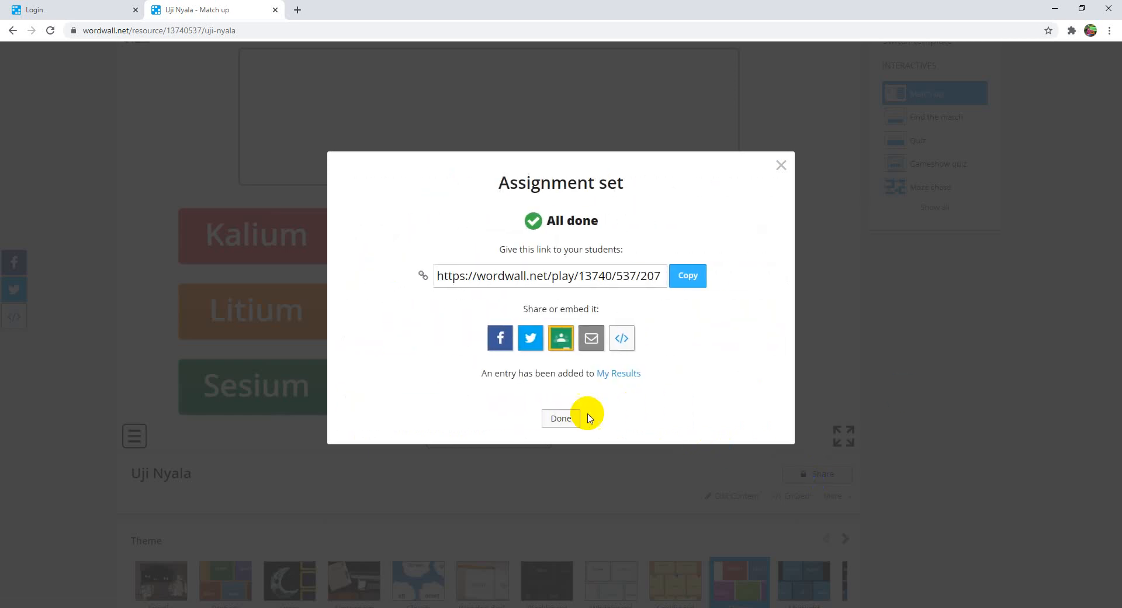
pyautogui.click(784, 171)
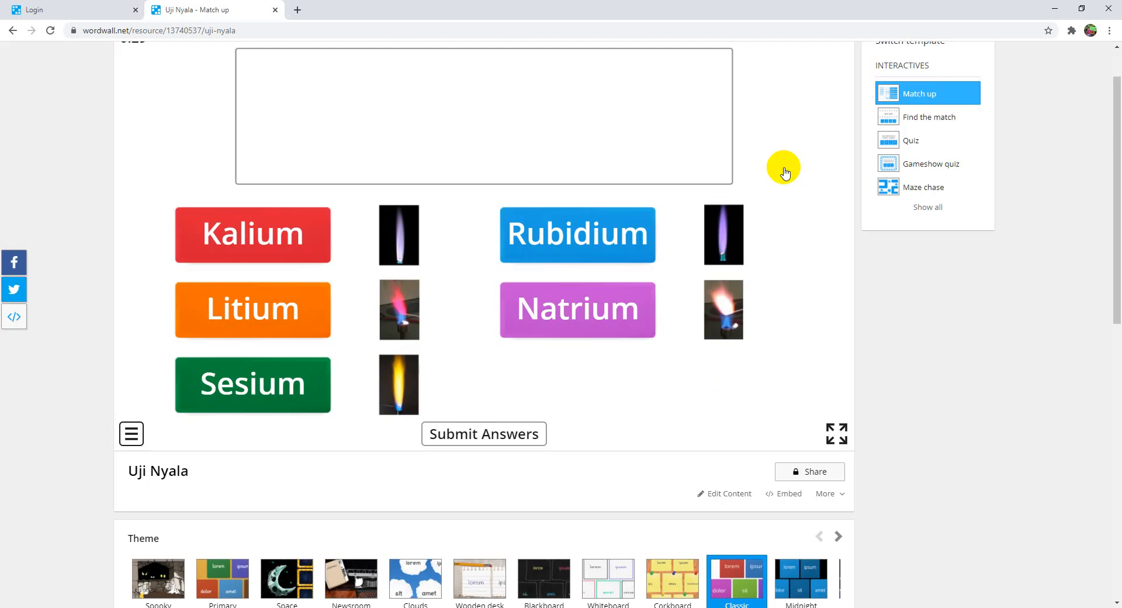
# - Open the template picker for a new activity and examine which templates and how many resources are available
pyautogui.scroll(1, 449, 364)
pyautogui.scroll(1, 449, 363)
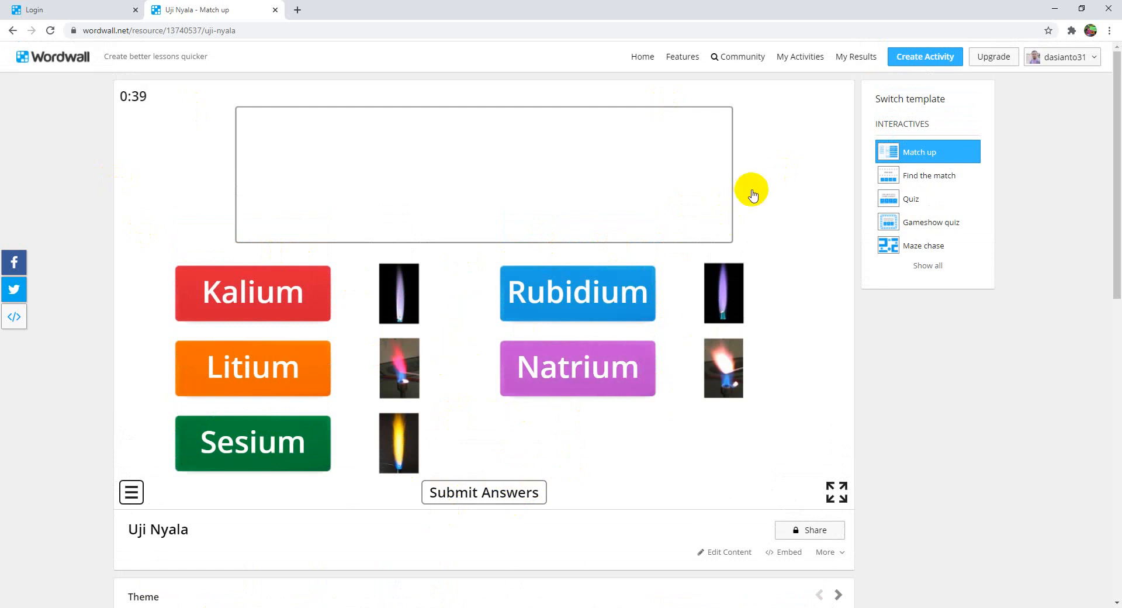
pyautogui.click(923, 64)
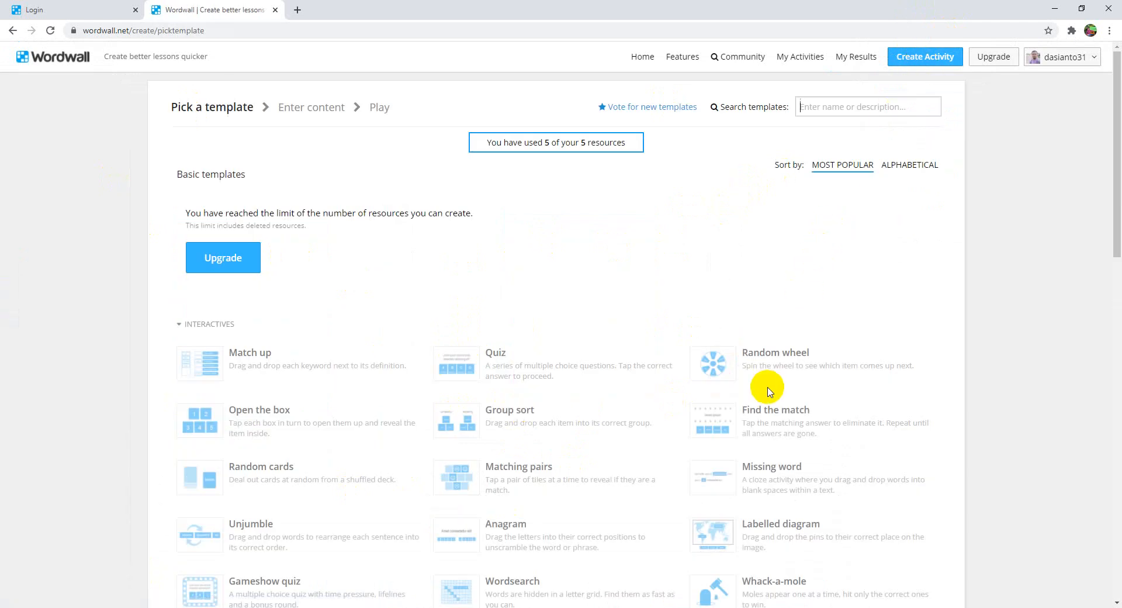
pyautogui.scroll(-1, 763, 427)
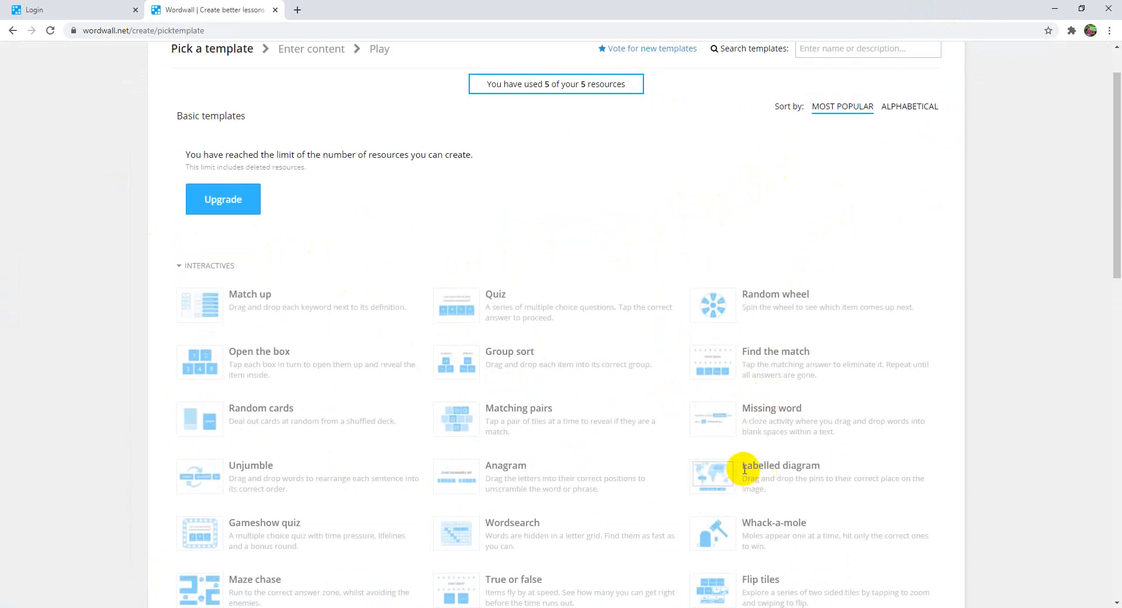
pyautogui.scroll(-1, 749, 468)
# - Delete the "Belajar 2" labelled diagram from My Activities
pyautogui.scroll(2, 736, 316)
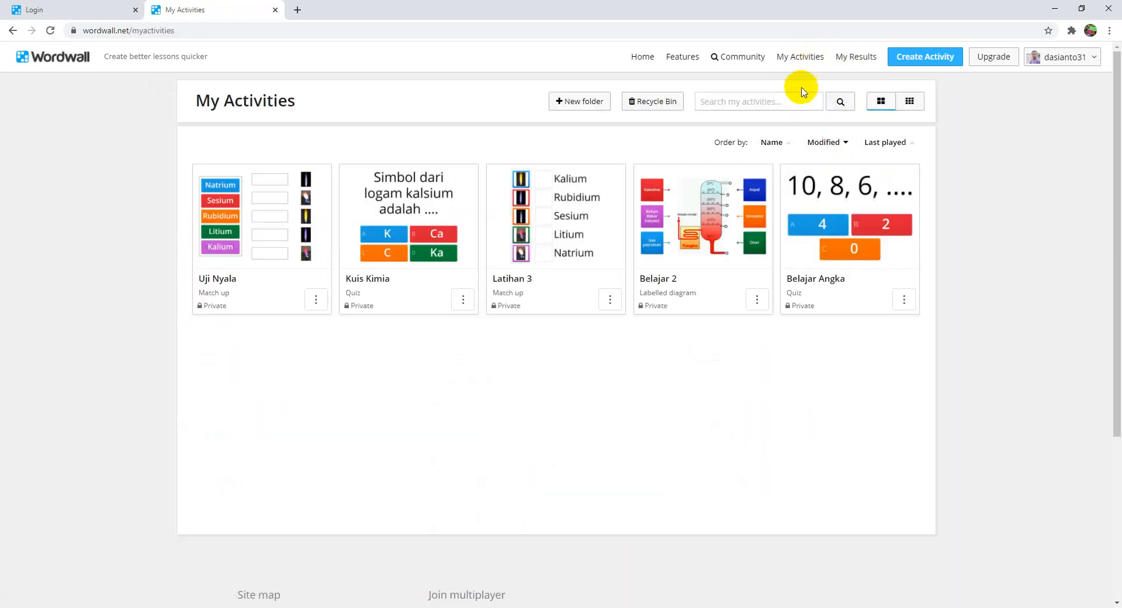
pyautogui.click(756, 297)
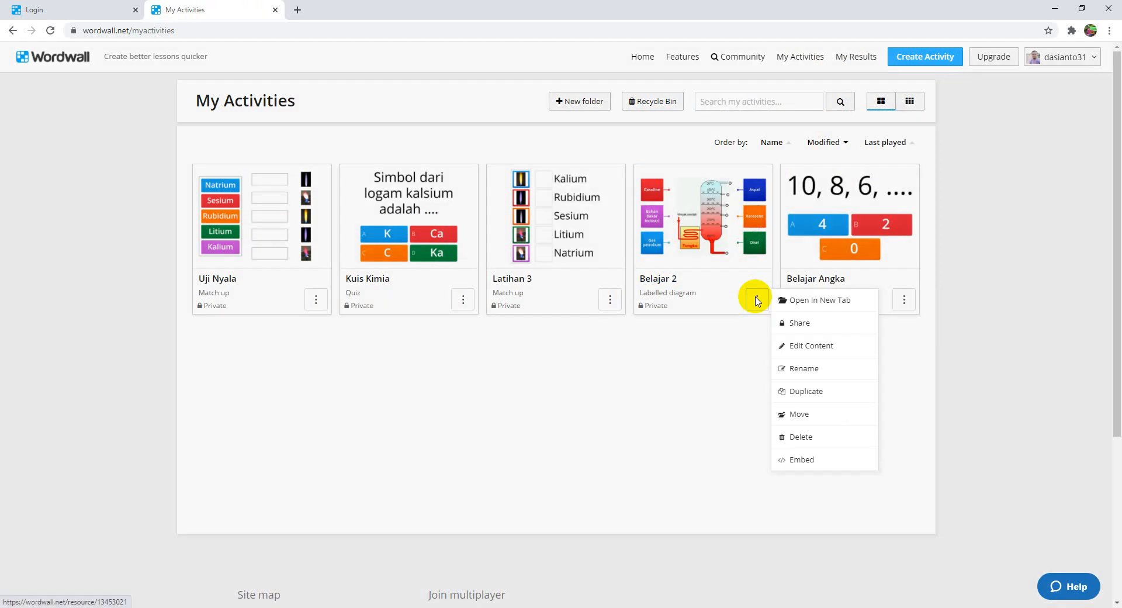
pyautogui.click(824, 437)
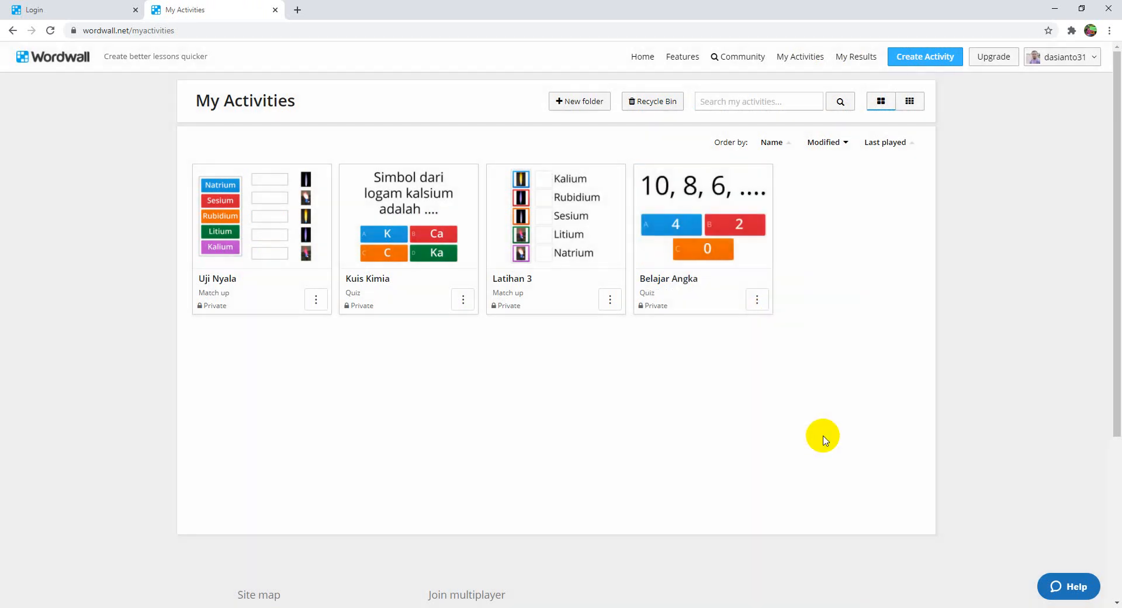
# - Check the resource allowance in the template picker again and view the assignments in My Results
pyautogui.click(902, 58)
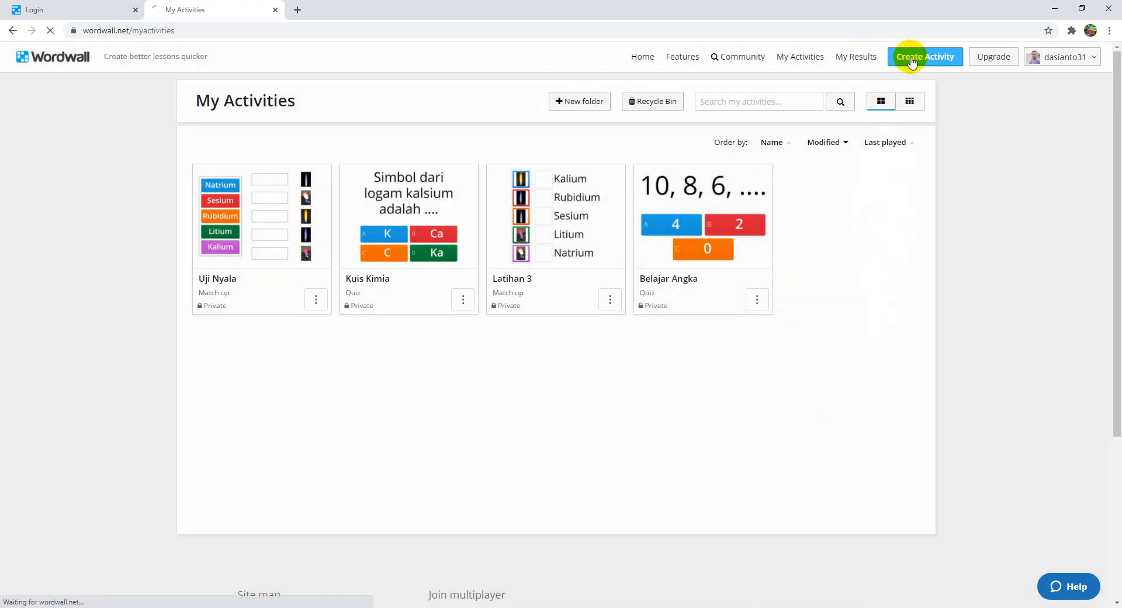
pyautogui.scroll(-2, 772, 257)
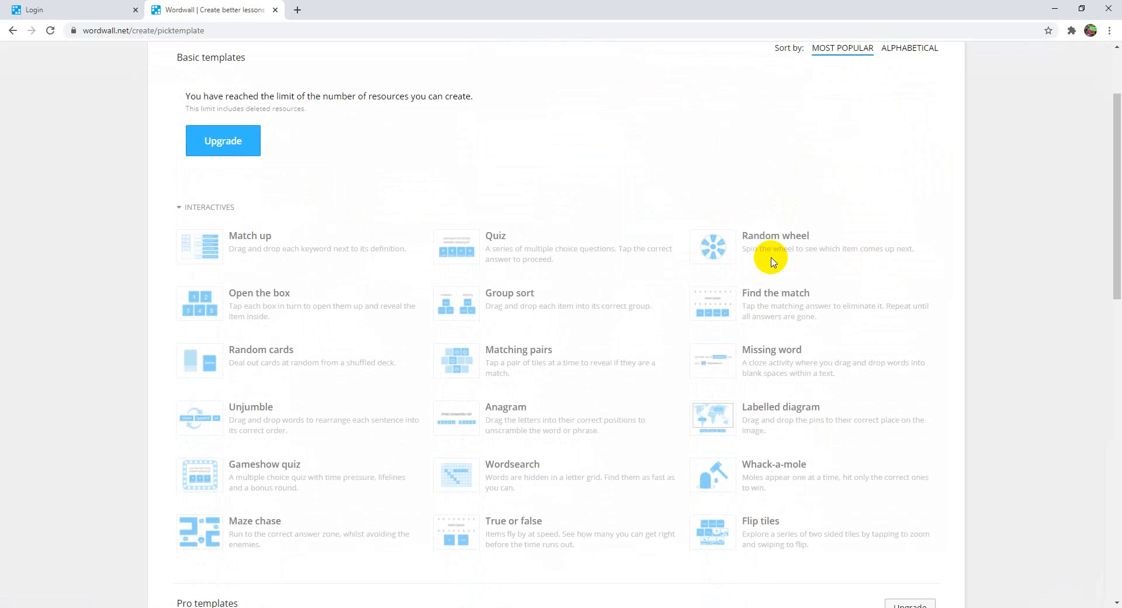
pyautogui.scroll(2, 754, 403)
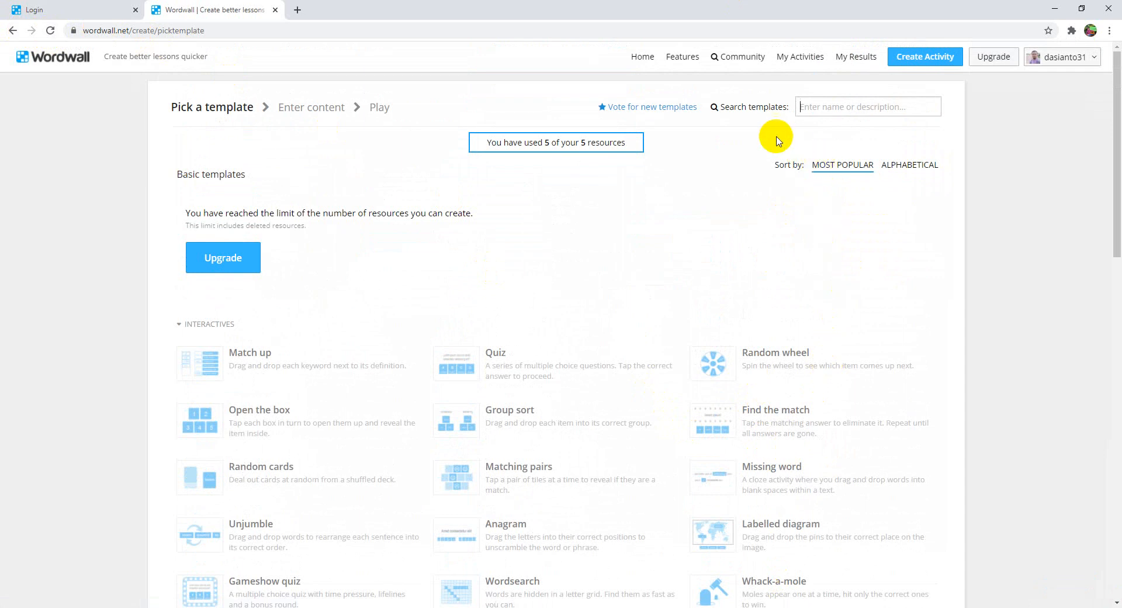
pyautogui.click(854, 65)
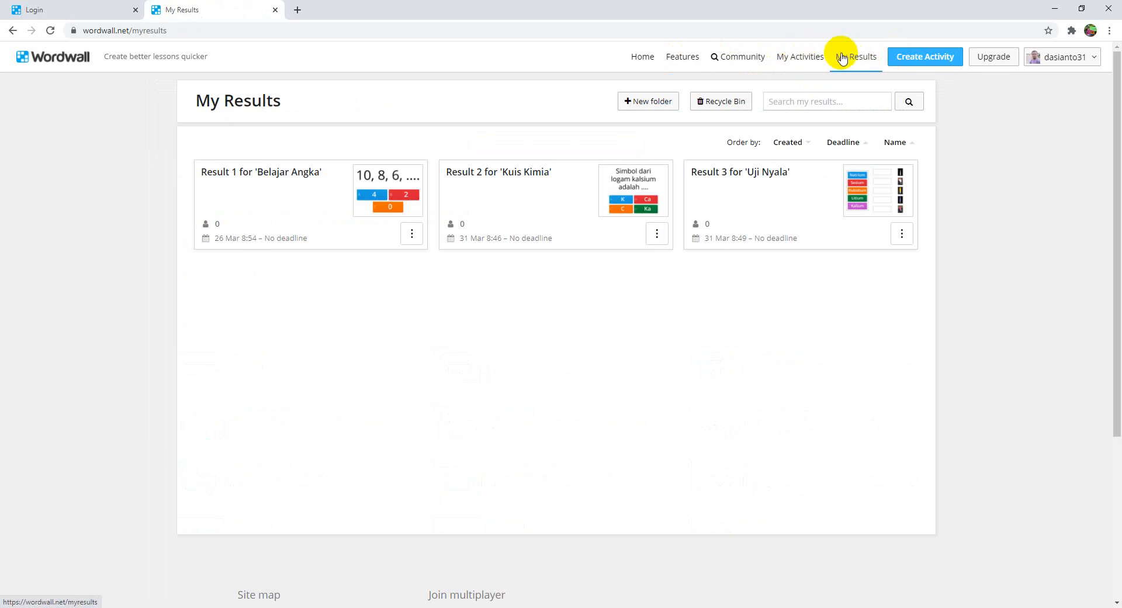
# - Delete the "Latihan 3" match up from My Activities
pyautogui.click(804, 65)
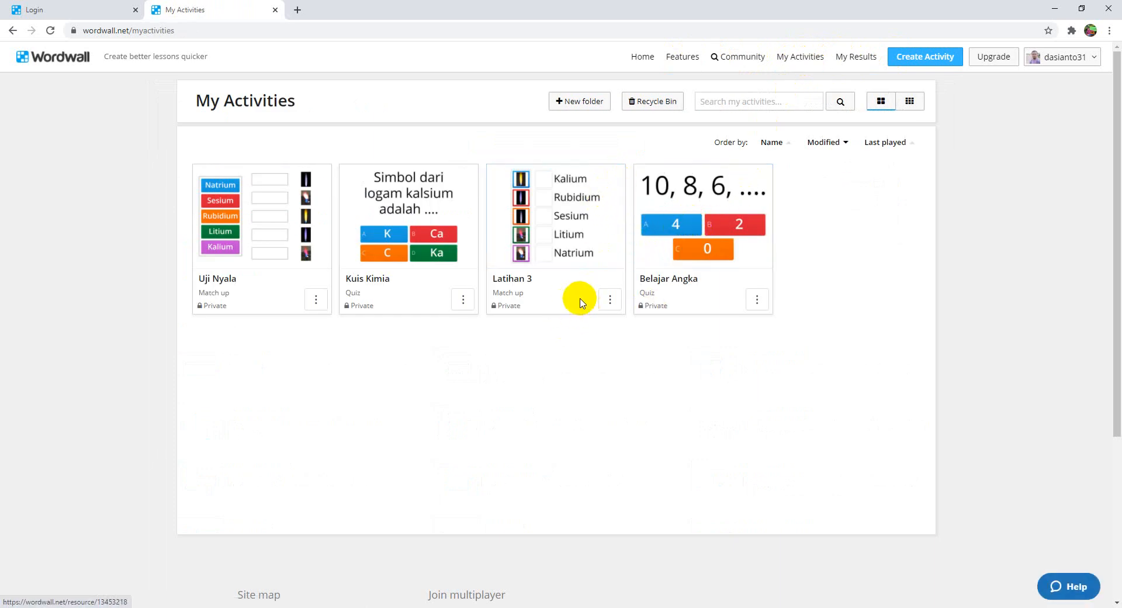
pyautogui.click(610, 299)
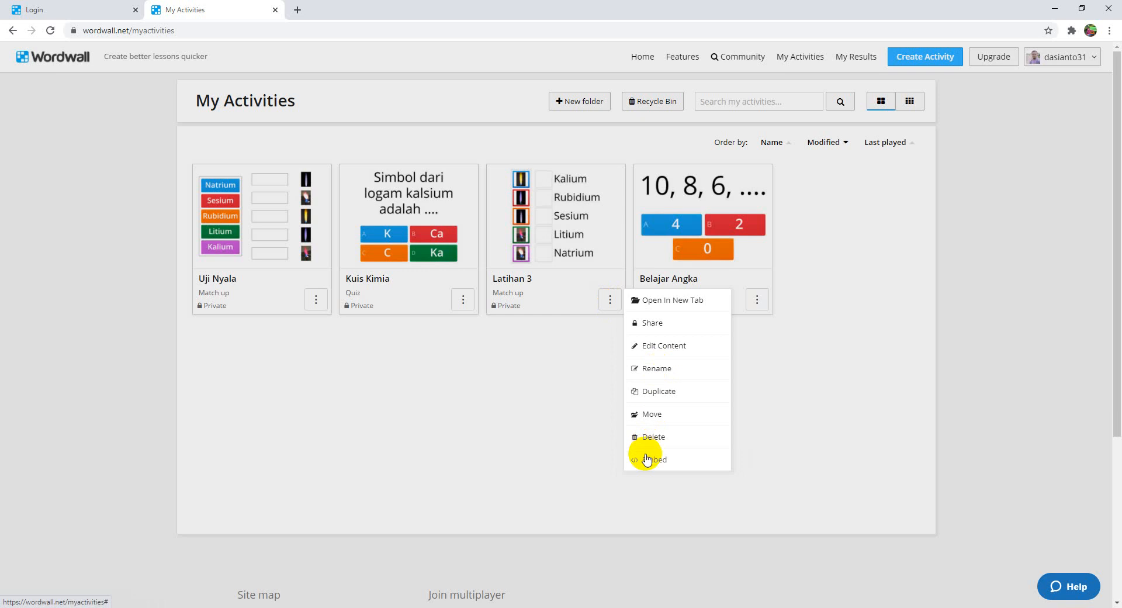
pyautogui.click(654, 438)
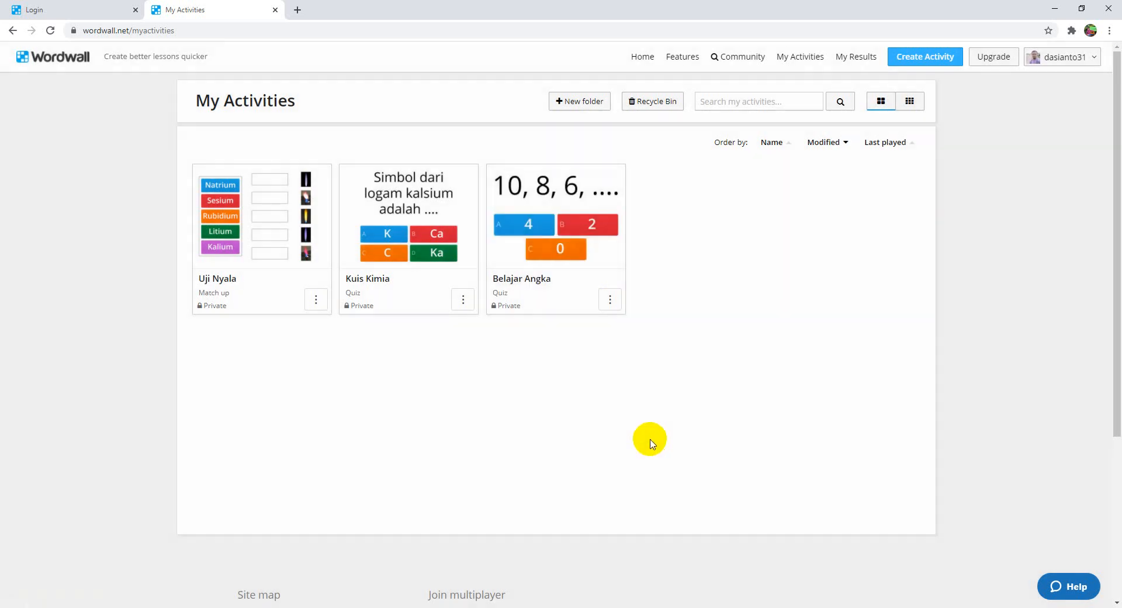
# - Reload My Activities and check in the template picker whether another activity can be created
pyautogui.click(49, 31)
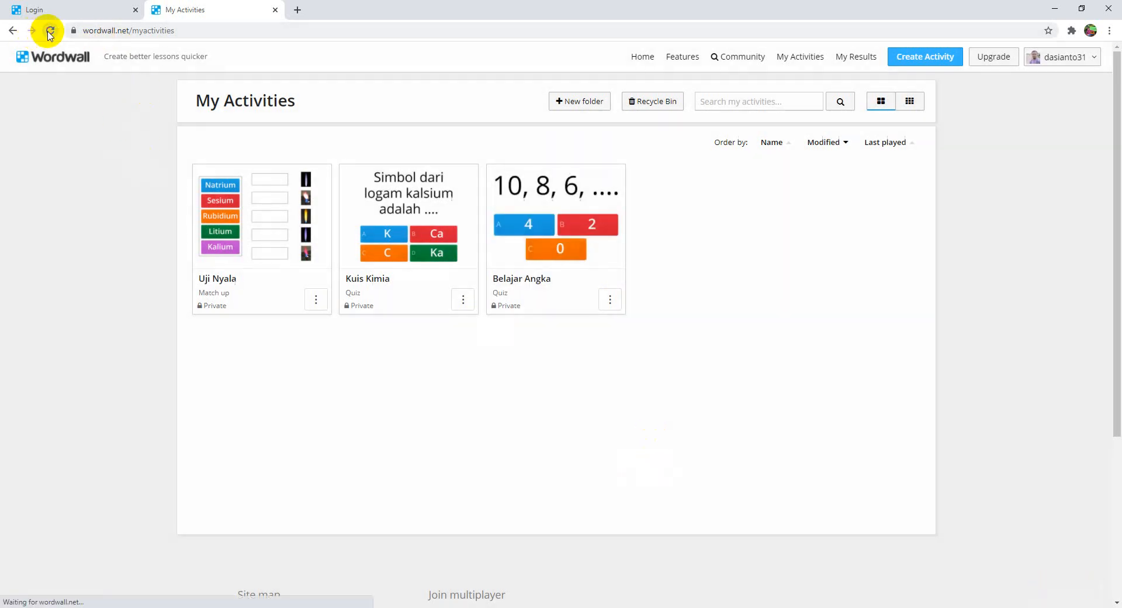
pyautogui.click(923, 65)
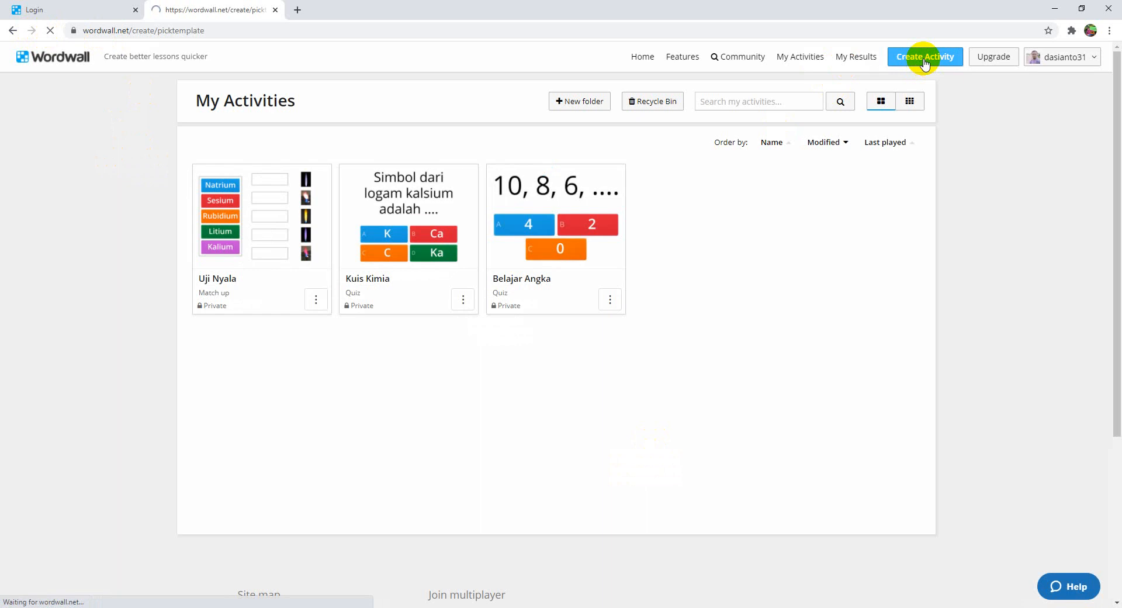
pyautogui.scroll(-2, 754, 526)
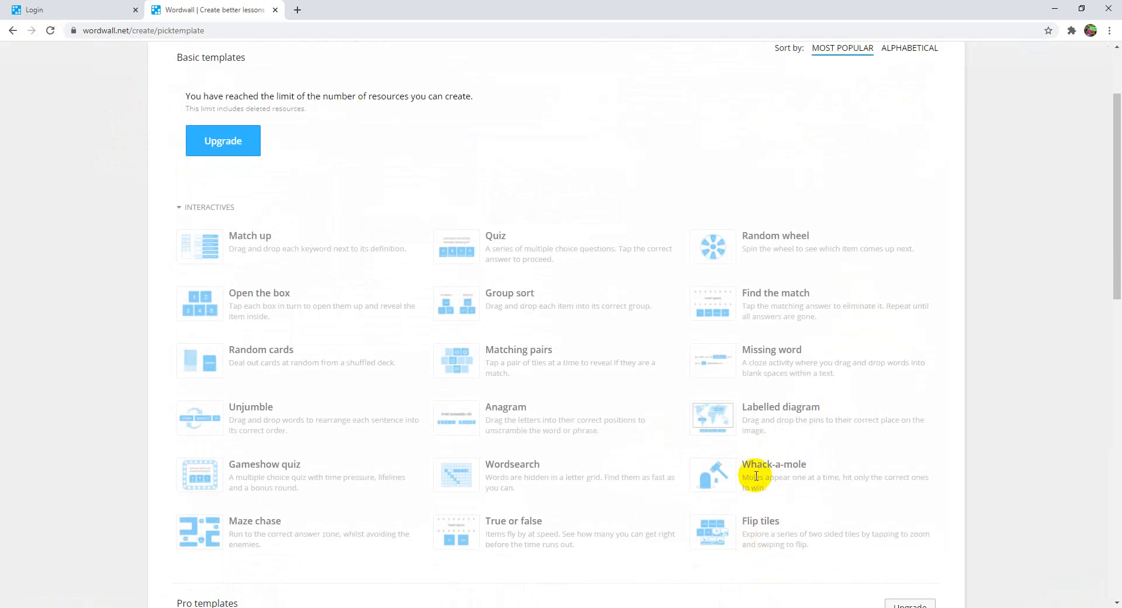
pyautogui.scroll(2, 754, 500)
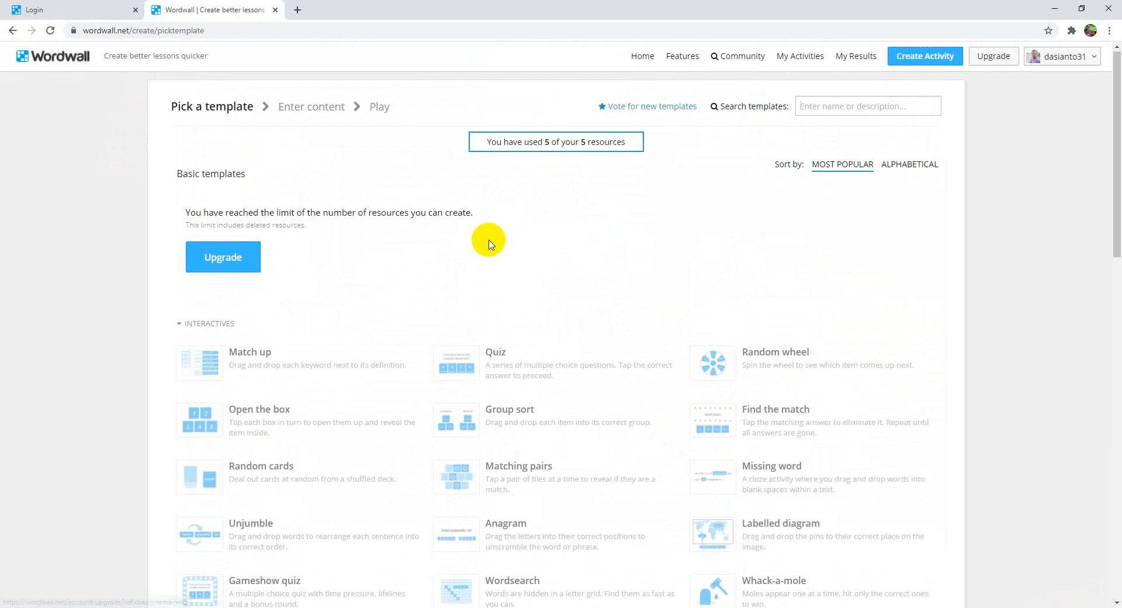
# - Look through the basic and Pro templates in the template picker and examine which interactives are offered
pyautogui.scroll(-6, 483, 240)
pyautogui.scroll(6, 485, 269)
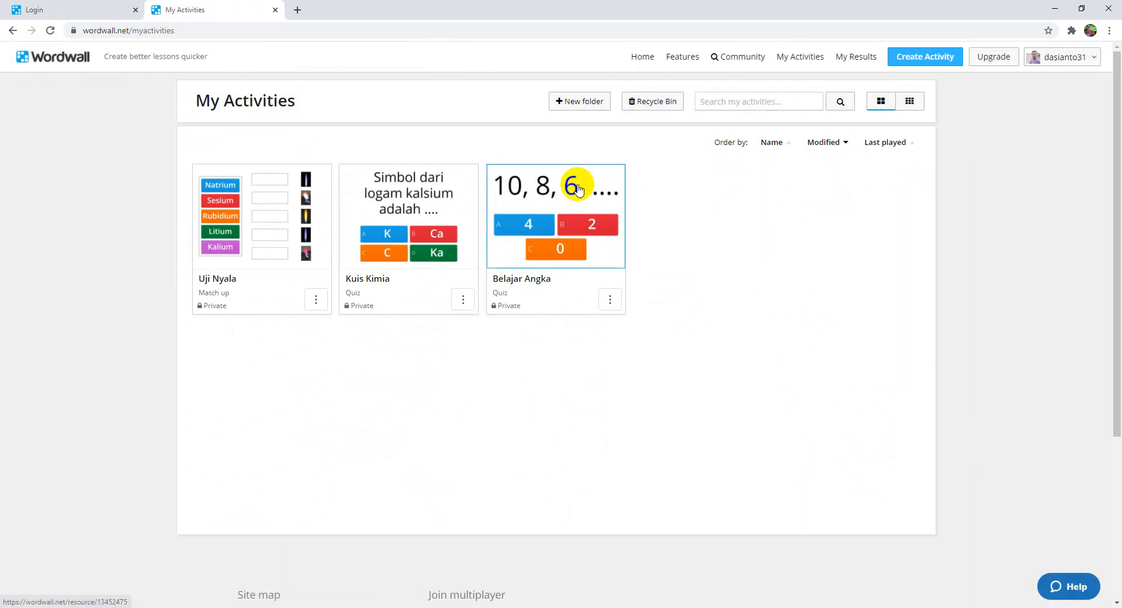
pyautogui.click(12, 30)
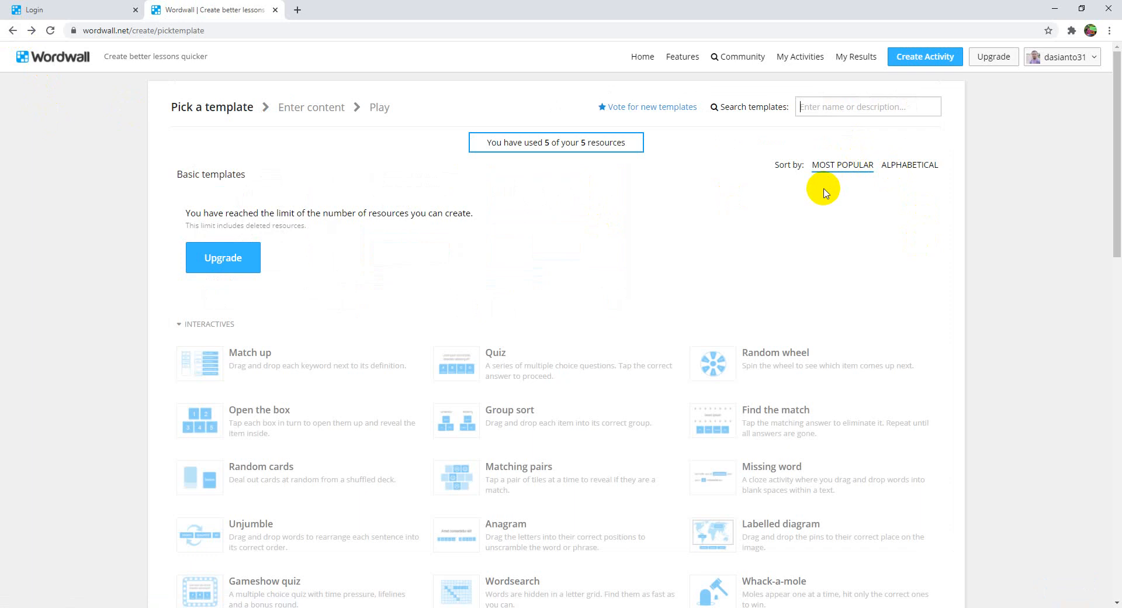
pyautogui.scroll(-4, 644, 306)
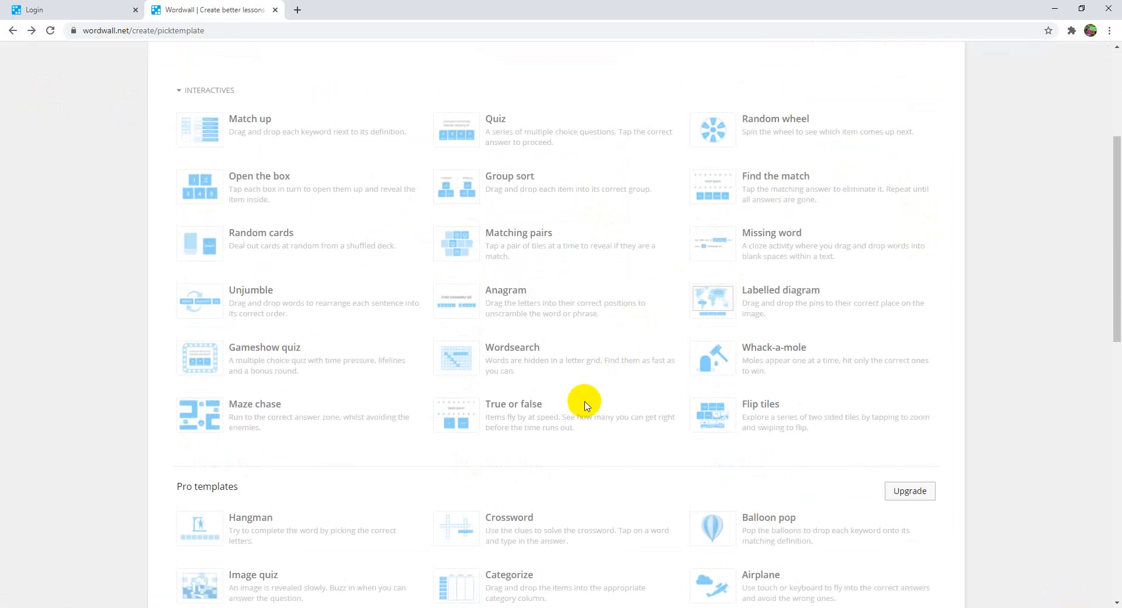
pyautogui.scroll(-2, 586, 406)
pyautogui.scroll(-7, 587, 406)
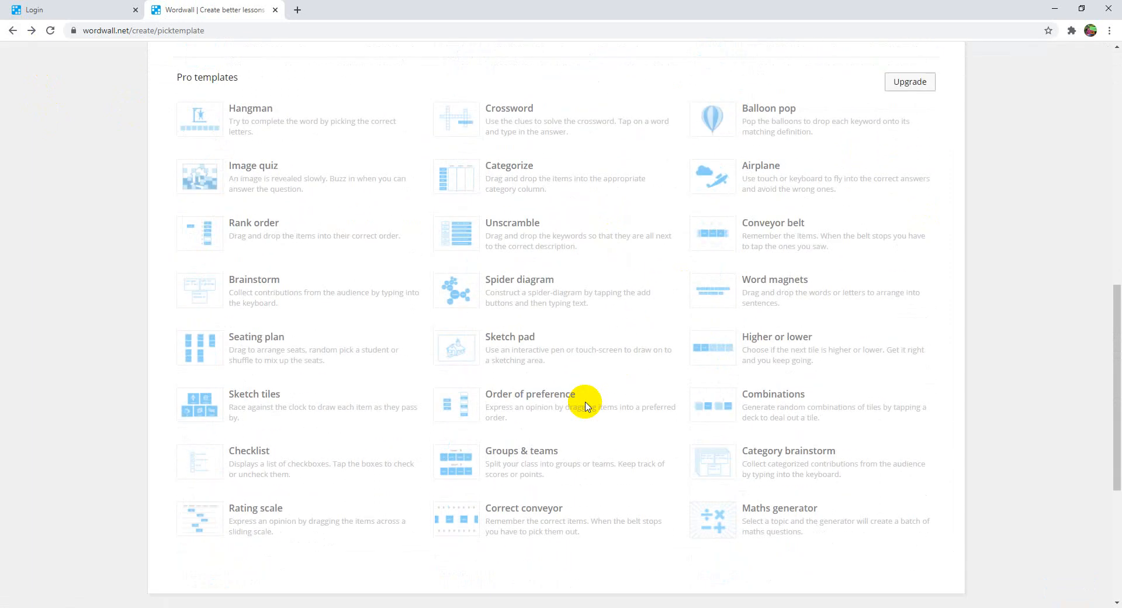
pyautogui.scroll(6, 587, 431)
pyautogui.scroll(8, 588, 431)
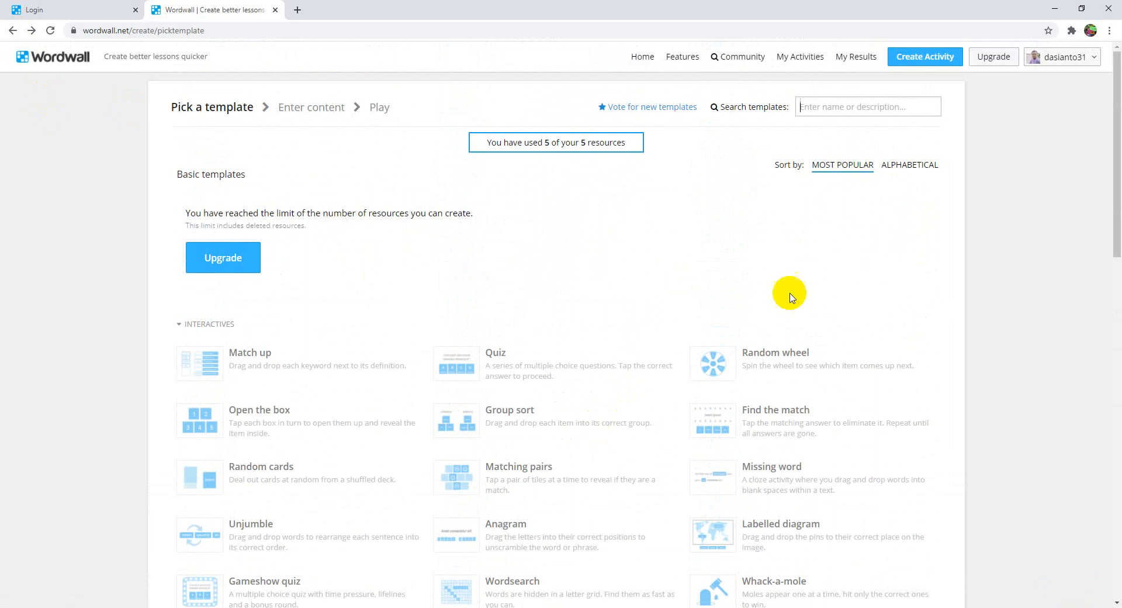
# - Sort the templates alphabetically and view the account upgrade price plans
pyautogui.click(908, 166)
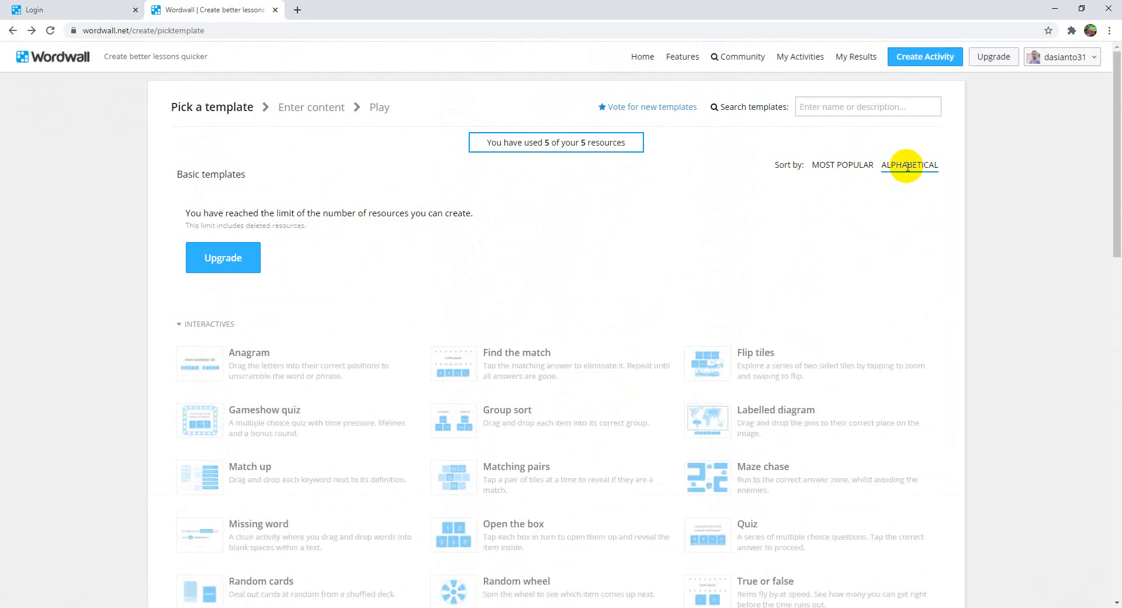
pyautogui.moveTo(750, 422); pyautogui.dragTo(721, 422)
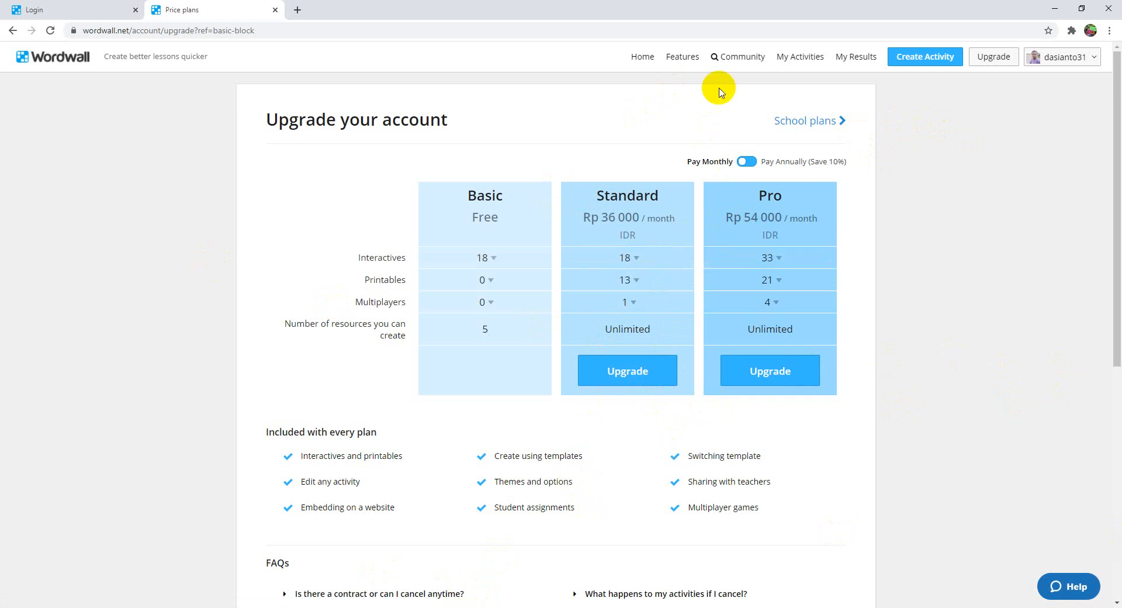
# - Restore the "Belajar 2" labelled diagram from the Recycle Bin and return to My Activities
pyautogui.click(787, 58)
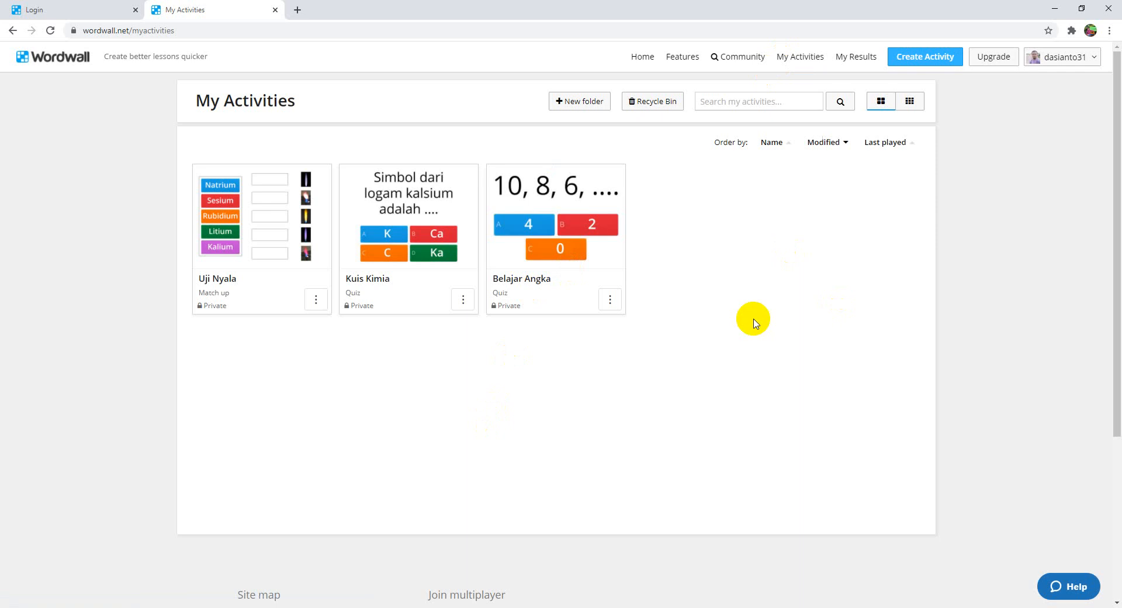
pyautogui.click(660, 104)
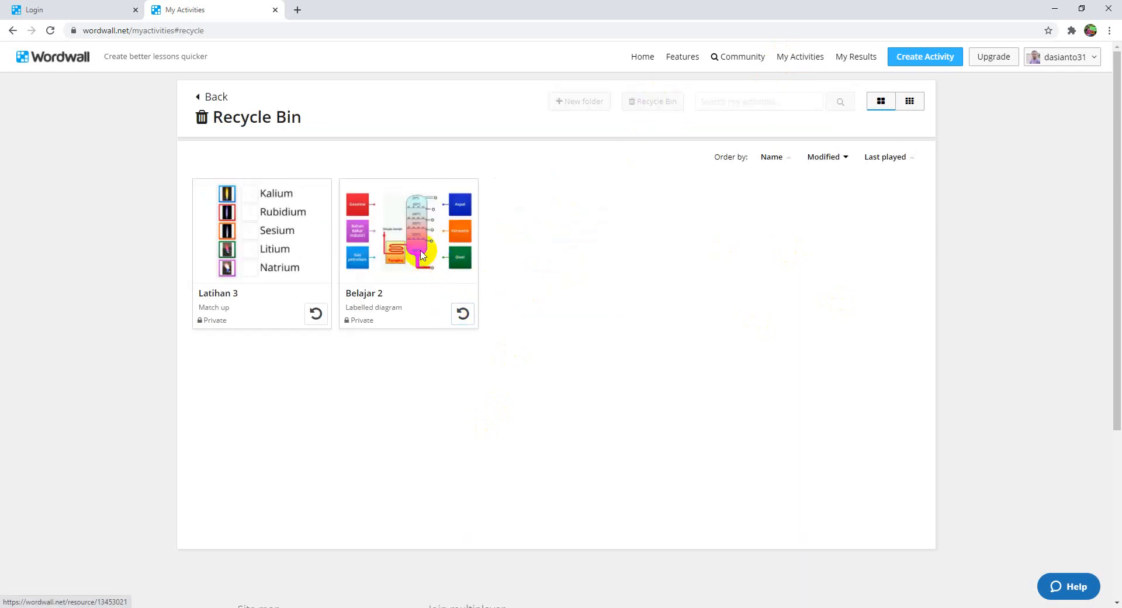
pyautogui.click(462, 313)
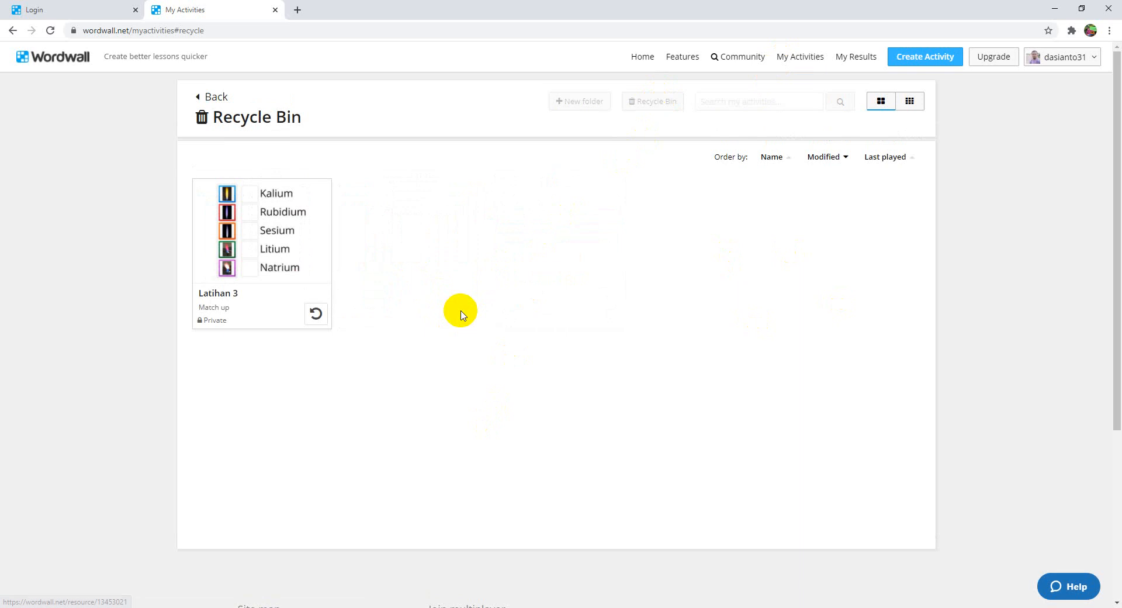
pyautogui.click(812, 56)
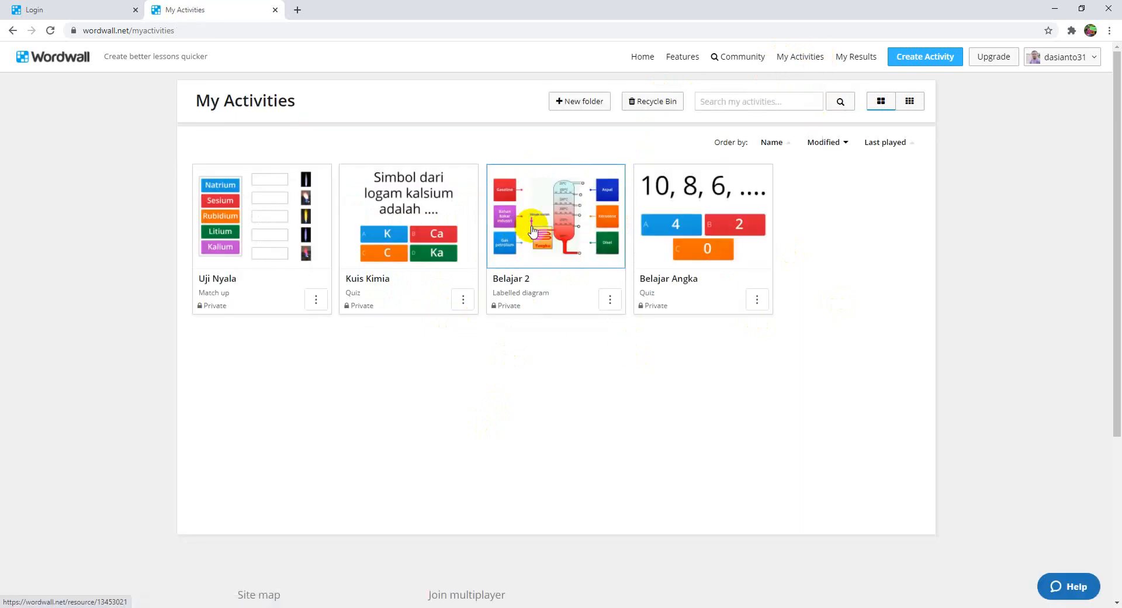
# - Open the "Belajar 2" labelled diagram for content editing
pyautogui.click(531, 228)
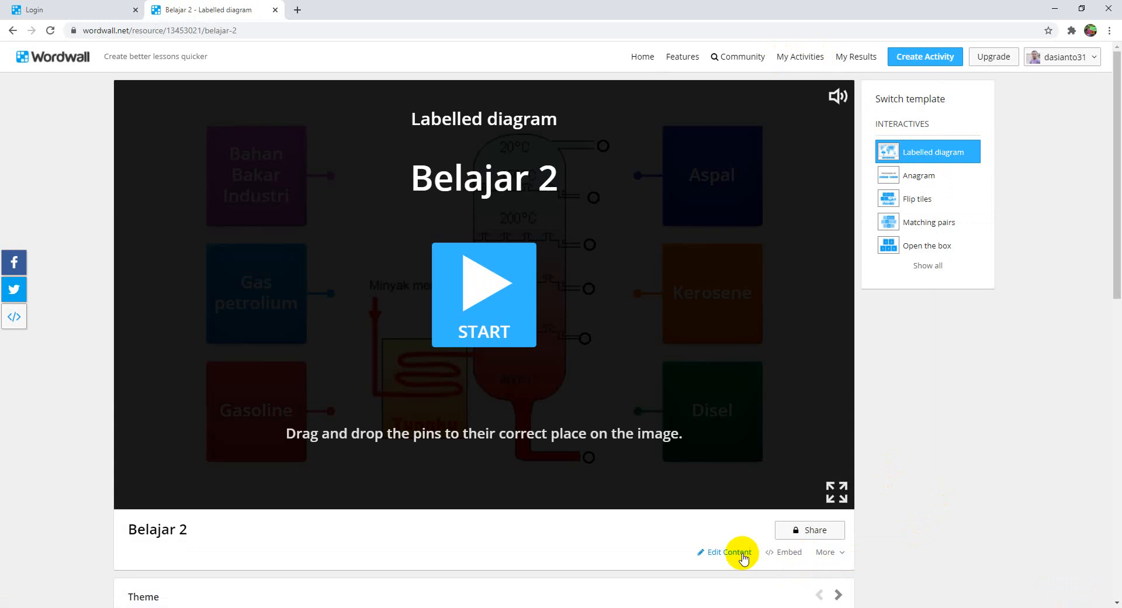
pyautogui.click(739, 553)
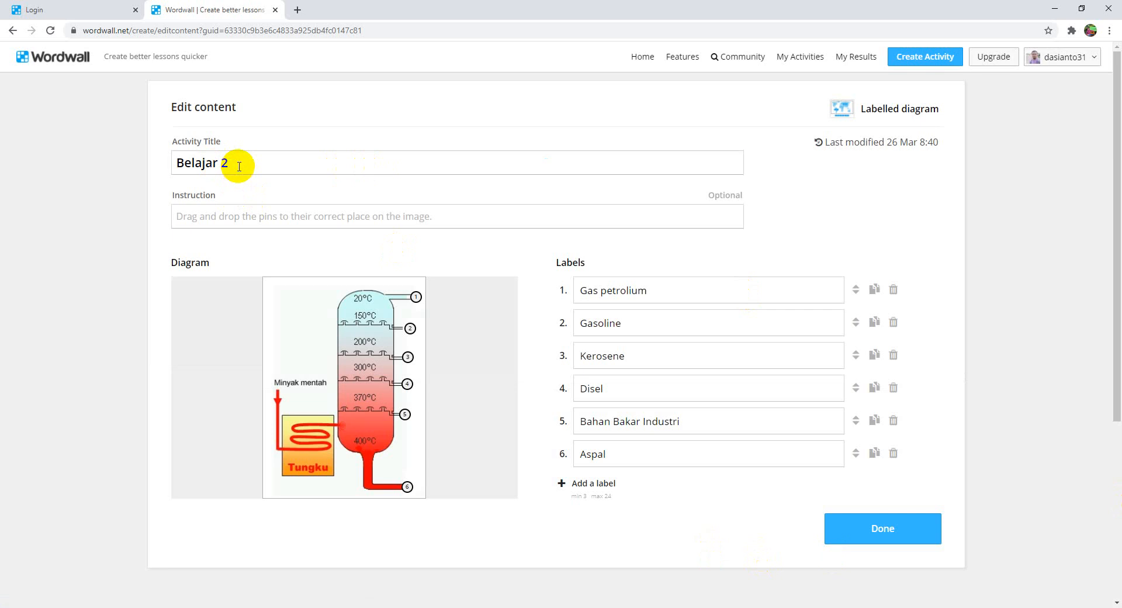
pyautogui.click(239, 167)
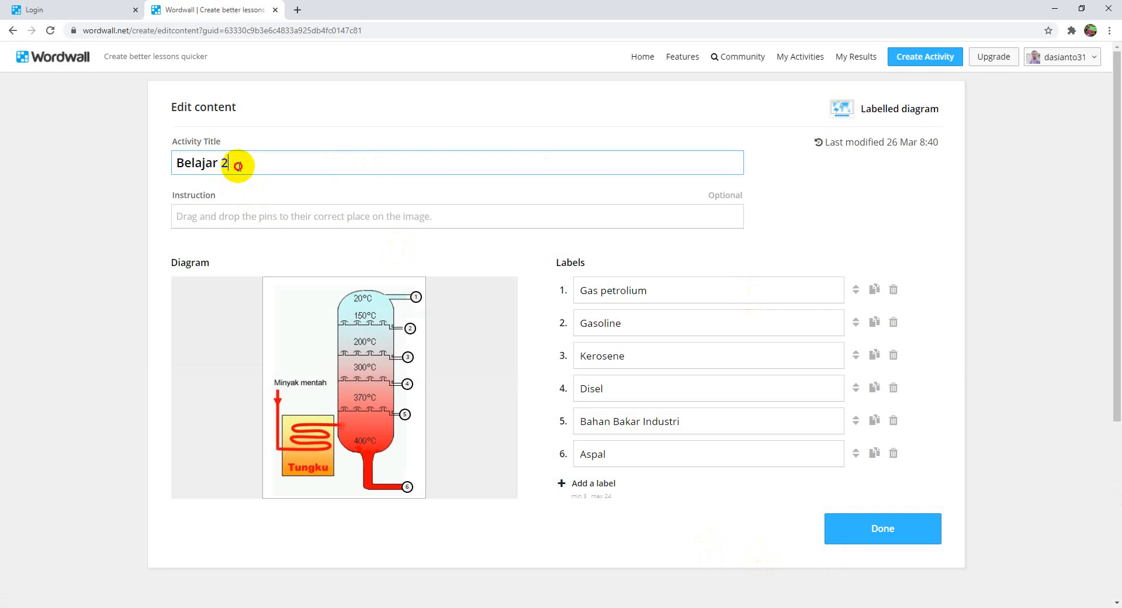
pyautogui.click(249, 226)
# - Remove the diagram image from "Belajar 2" and upload the "minyak bumi" image file in its place
pyautogui.click(346, 371)
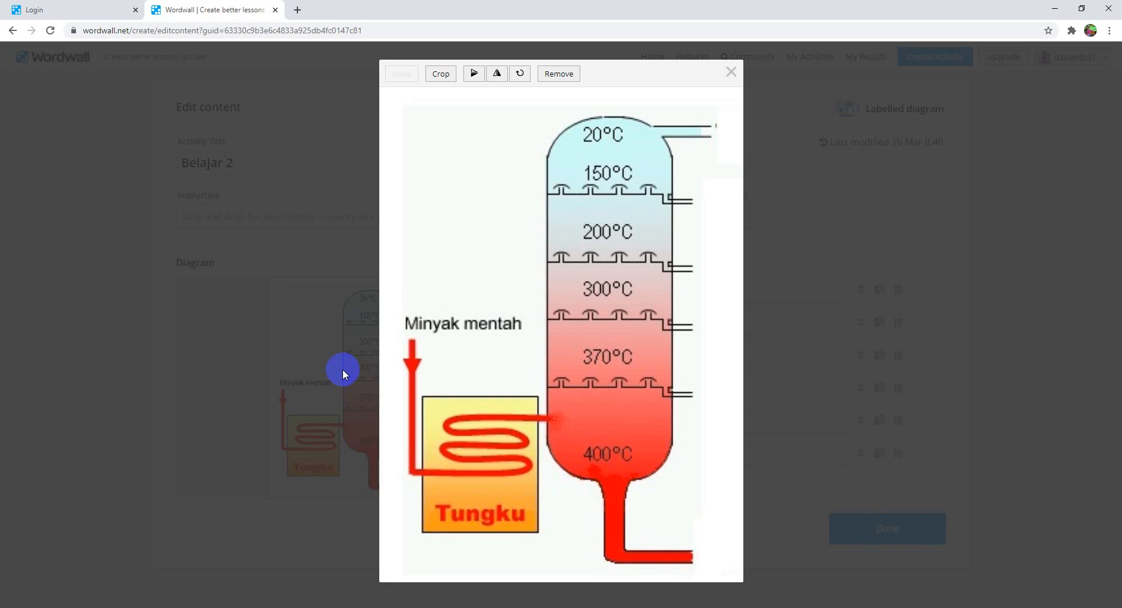
pyautogui.click(730, 73)
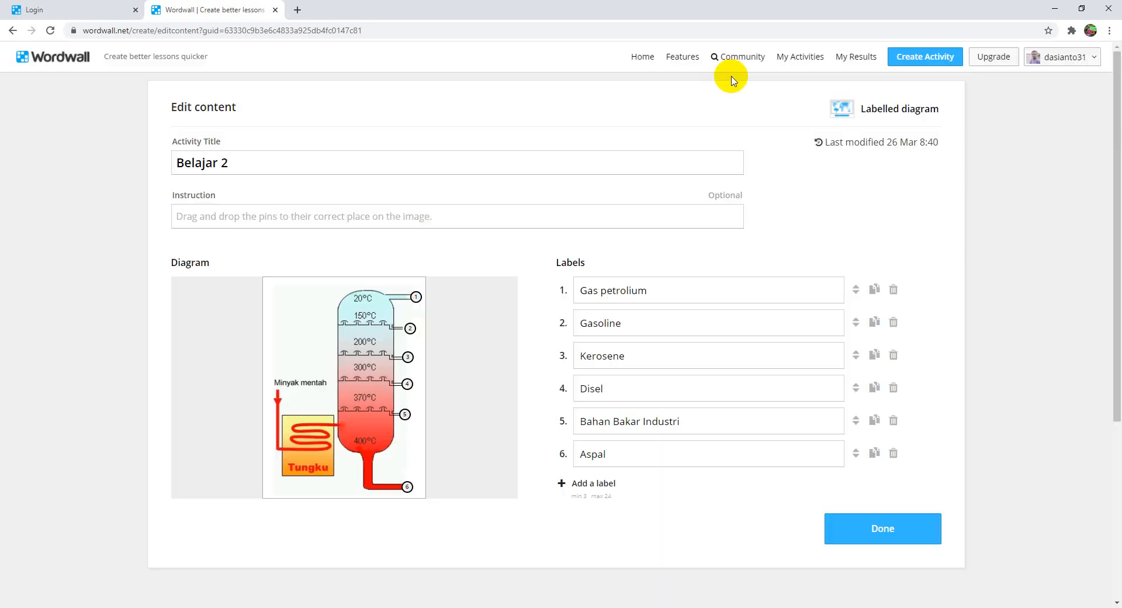
pyautogui.click(321, 300)
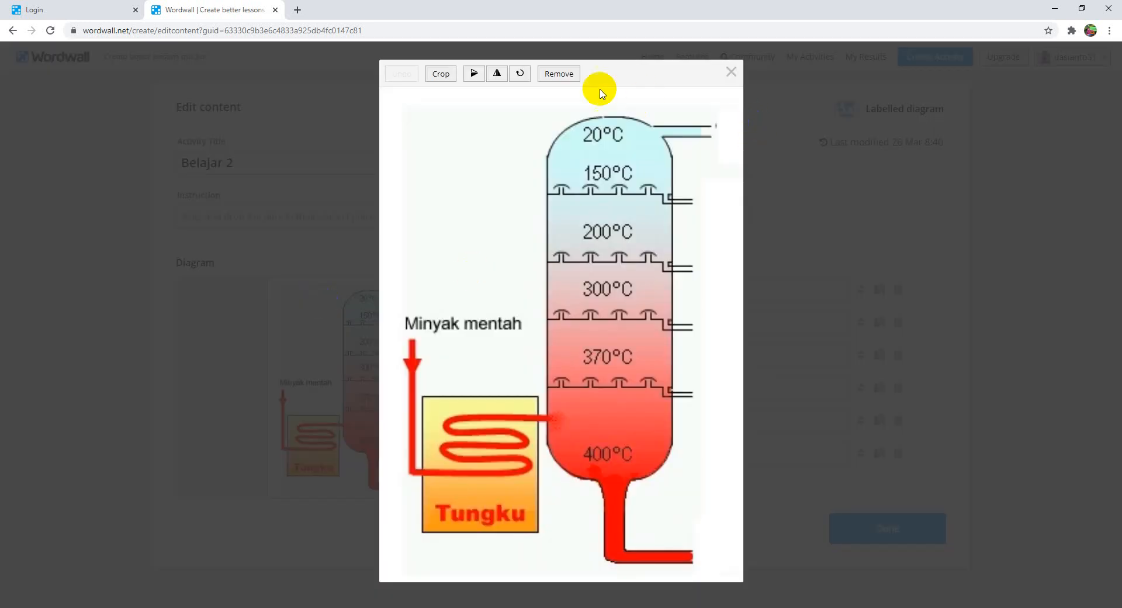
pyautogui.click(563, 74)
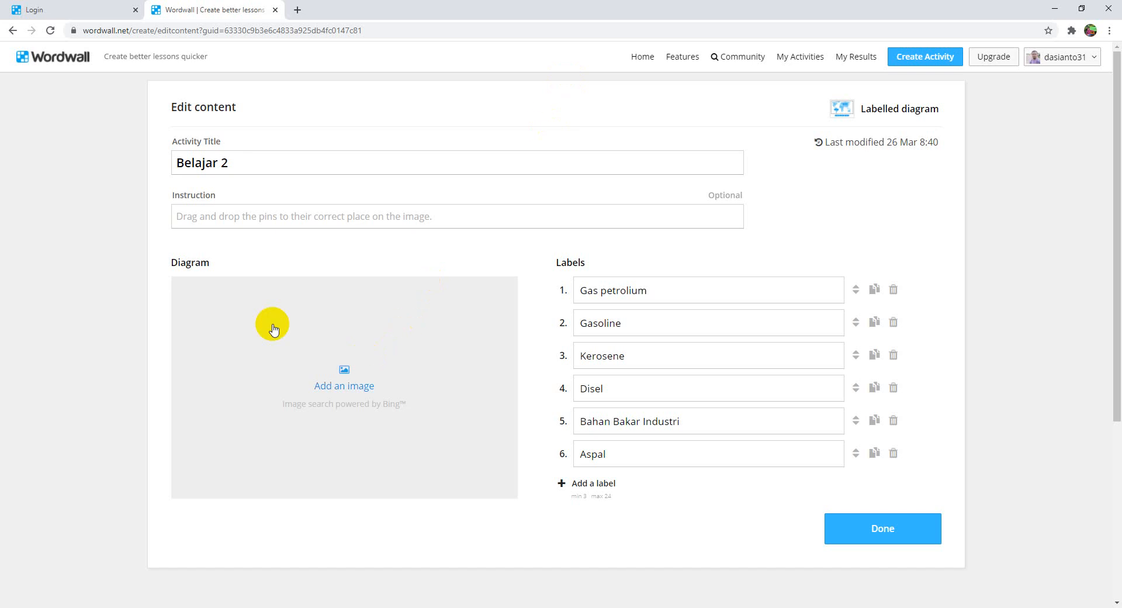
pyautogui.click(347, 387)
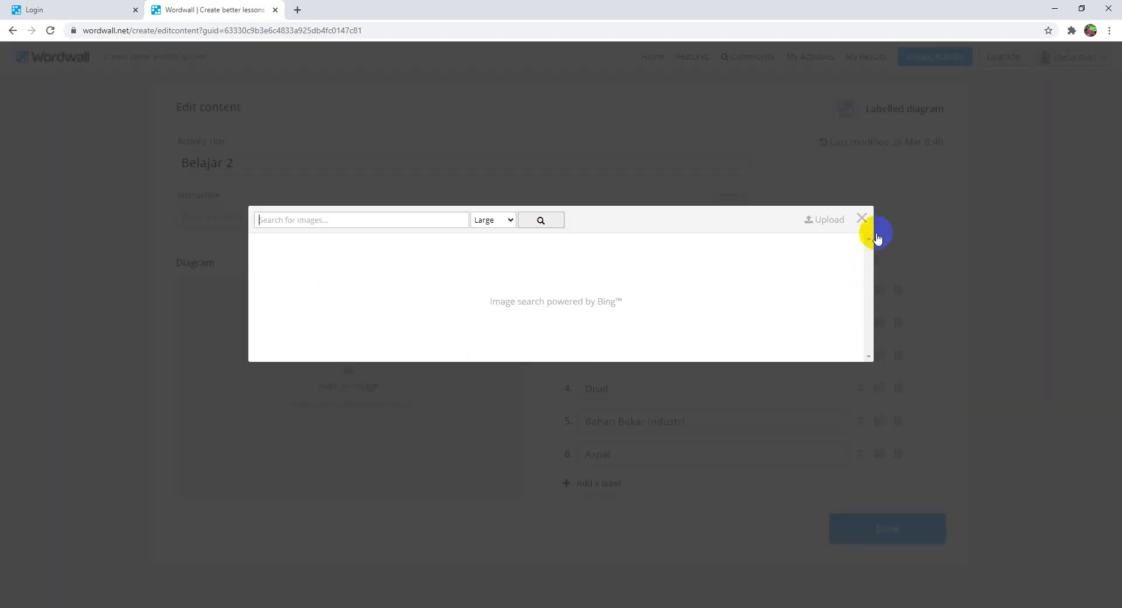
pyautogui.click(825, 219)
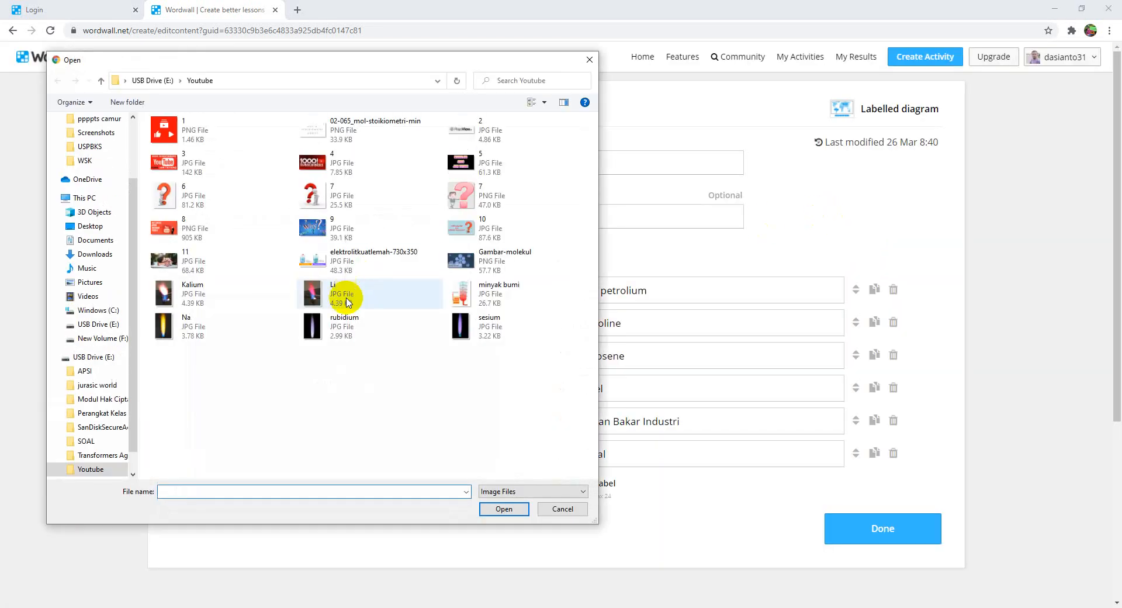
pyautogui.doubleClick(467, 293)
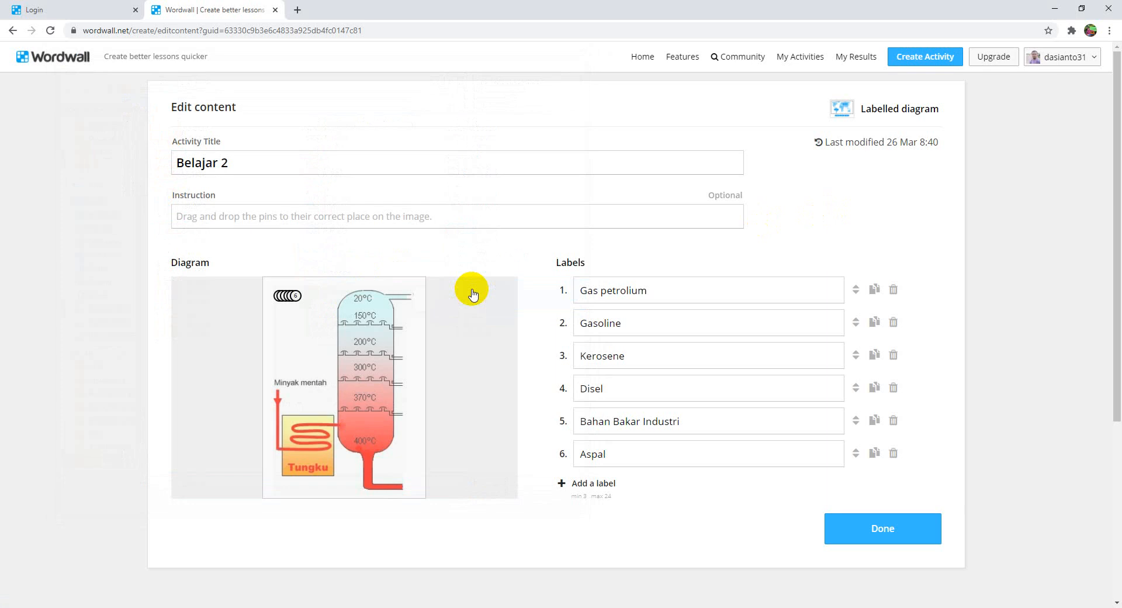
pyautogui.click(700, 294)
pyautogui.moveTo(700, 294); pyautogui.dragTo(468, 298)
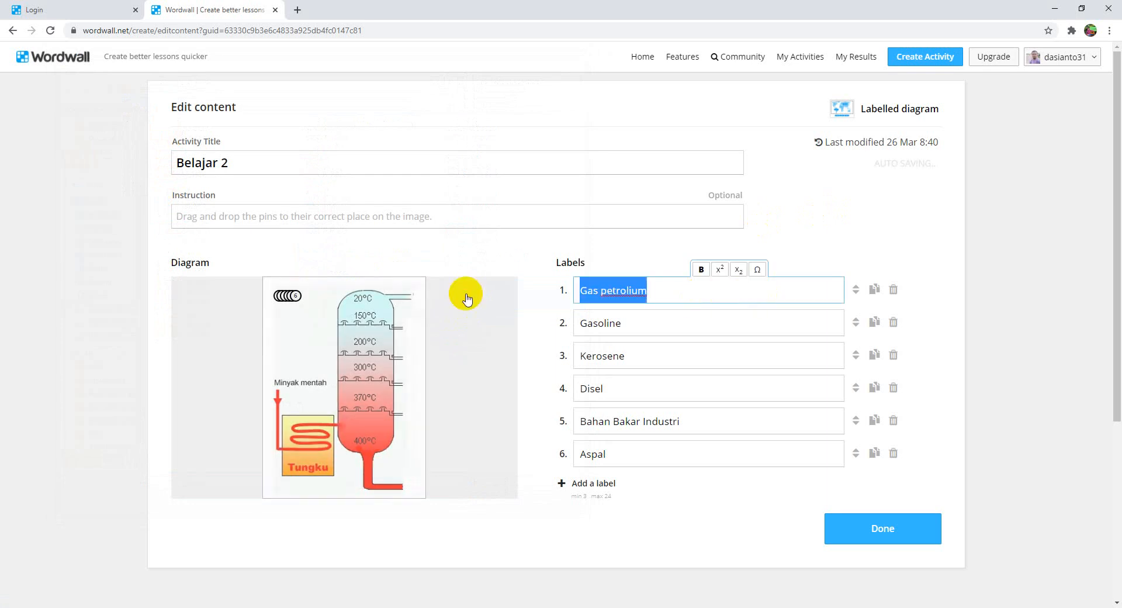
pyautogui.press('BackSpace')
pyautogui.moveTo(709, 329); pyautogui.dragTo(471, 345)
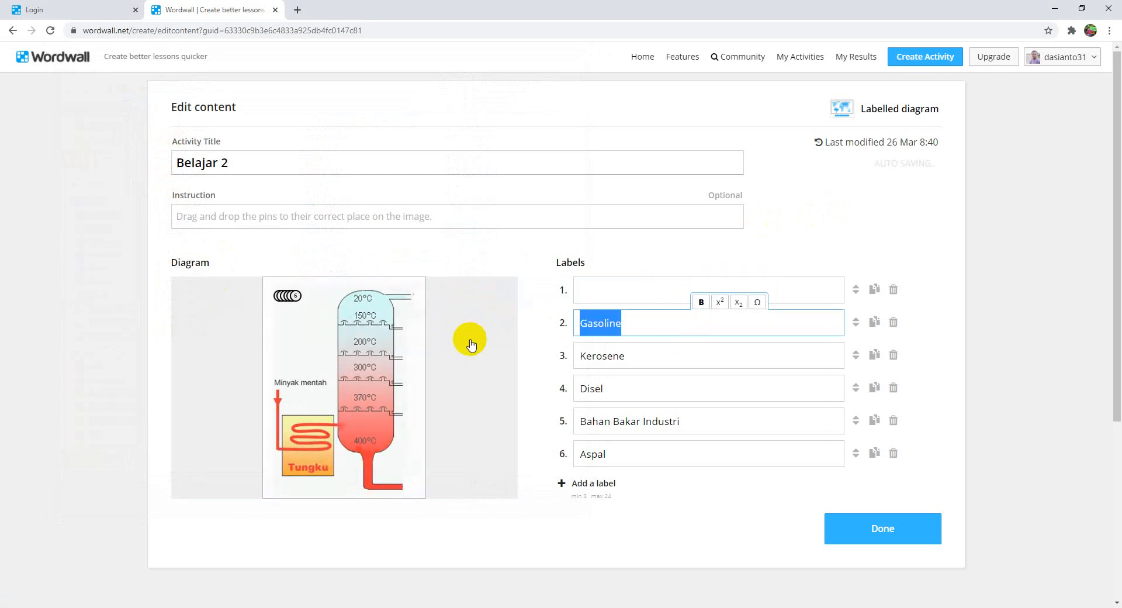
pyautogui.press('BackSpace')
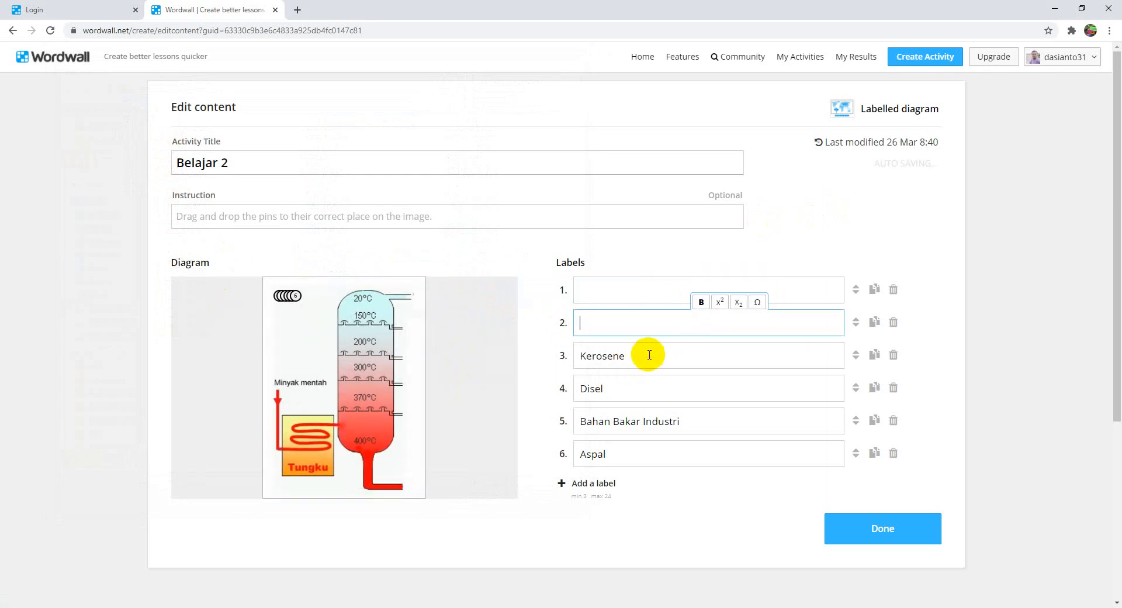
pyautogui.moveTo(649, 355); pyautogui.dragTo(516, 359)
pyautogui.press('BackSpace')
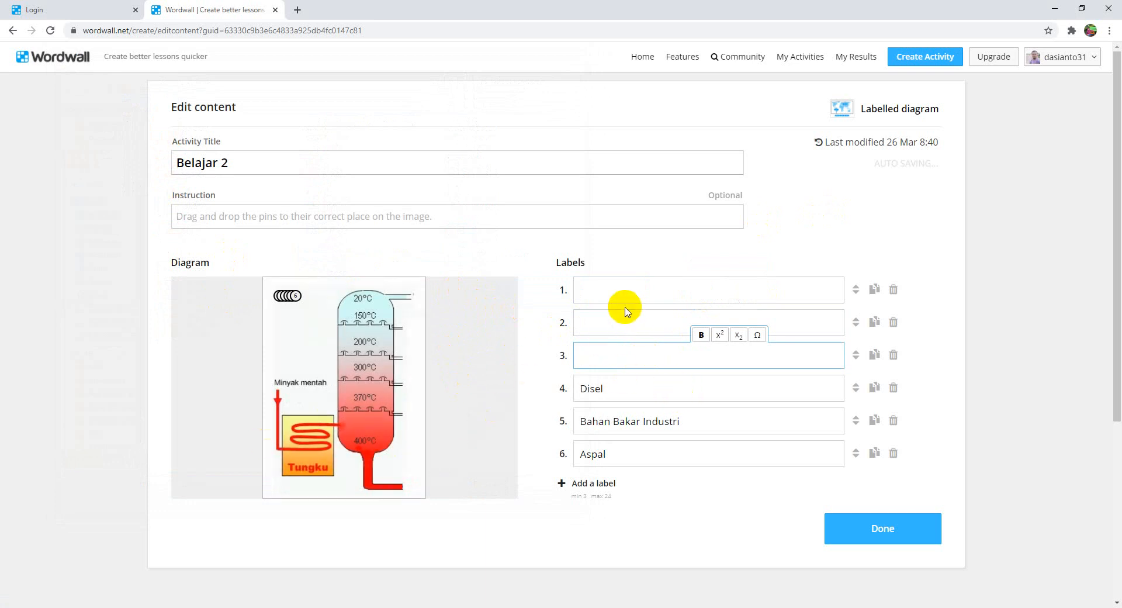
pyautogui.hotkey('ctrl', 'z')
pyautogui.hotkey('ctrl', 'z')
pyautogui.hotkey('ctrl', 'z')
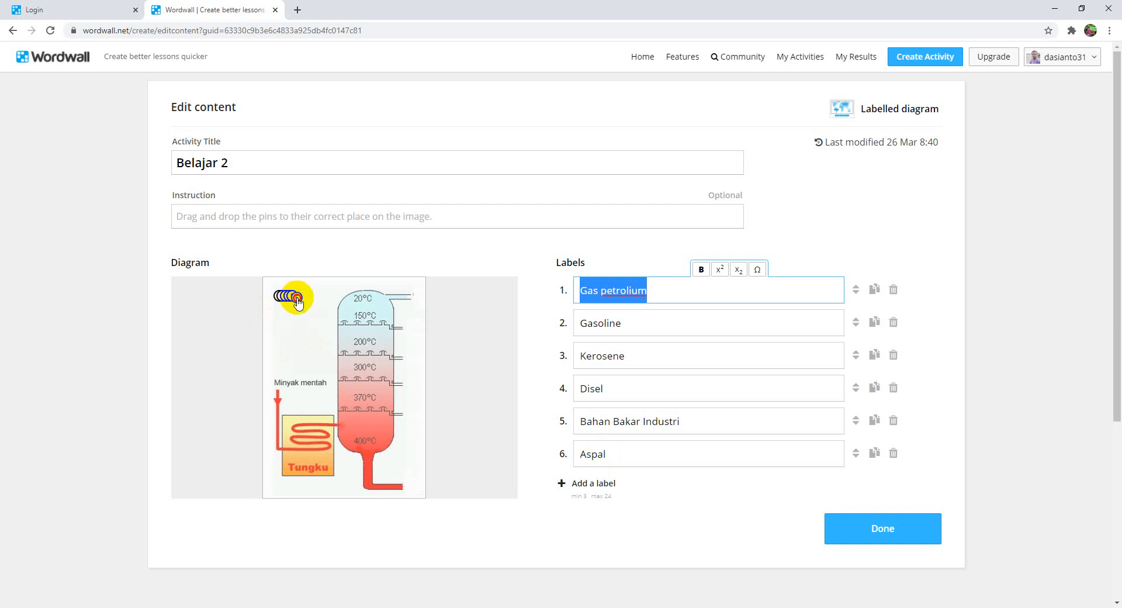
# - Place pins 1 to 6 on the distillation column's outlets in order from top to bottom and save the activity
pyautogui.moveTo(298, 302); pyautogui.dragTo(411, 474)
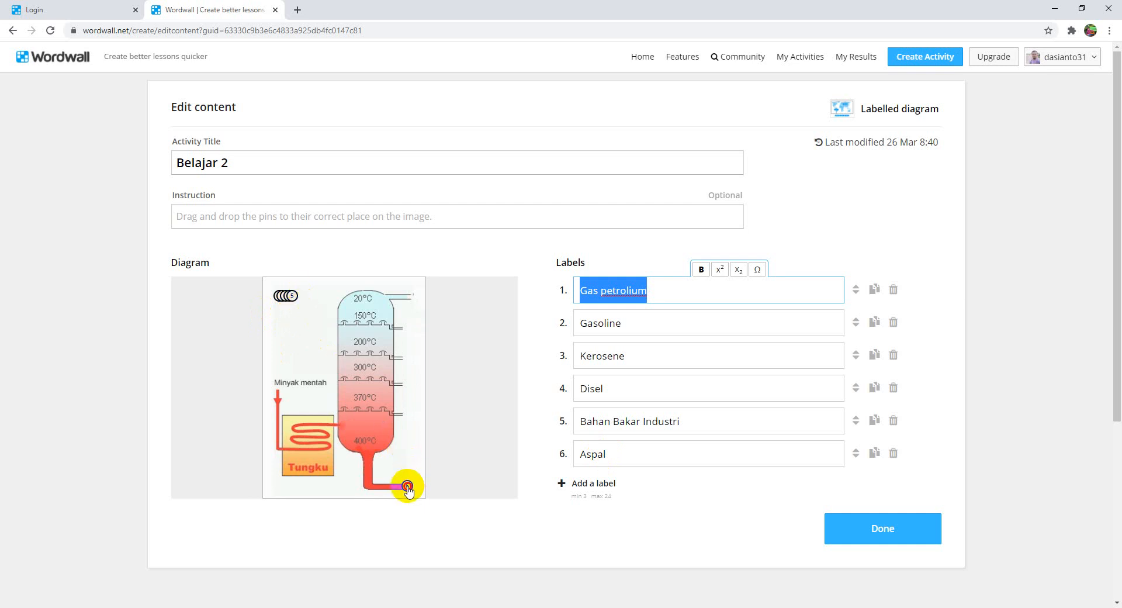
pyautogui.moveTo(295, 299); pyautogui.dragTo(326, 343)
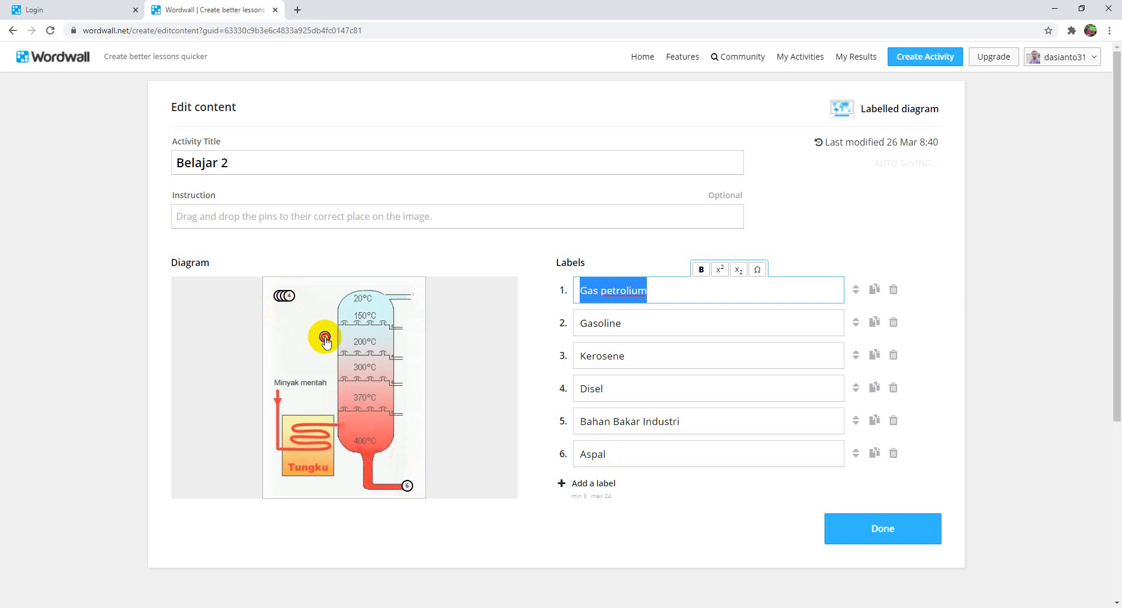
pyautogui.moveTo(408, 416); pyautogui.dragTo(408, 414)
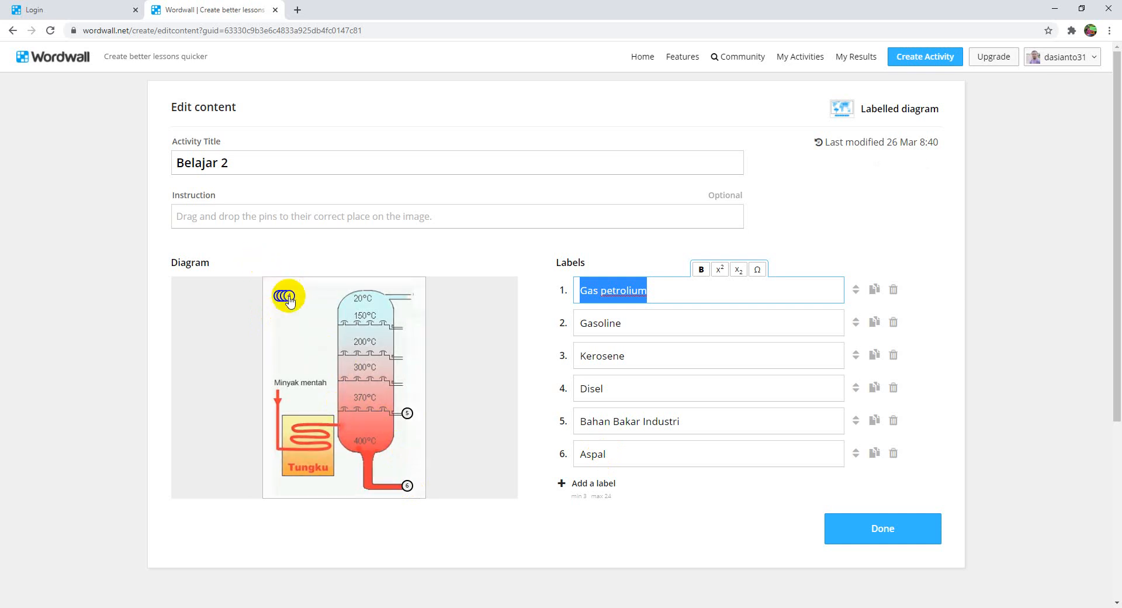
pyautogui.moveTo(286, 296); pyautogui.dragTo(407, 385)
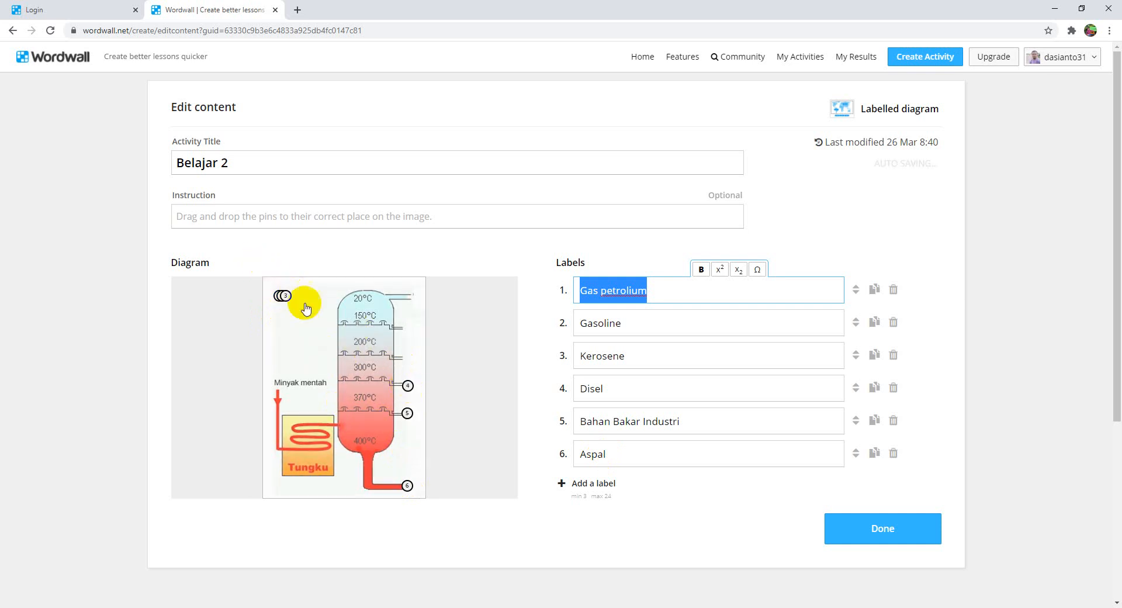
pyautogui.moveTo(286, 301); pyautogui.dragTo(411, 361)
pyautogui.moveTo(278, 299); pyautogui.dragTo(411, 331)
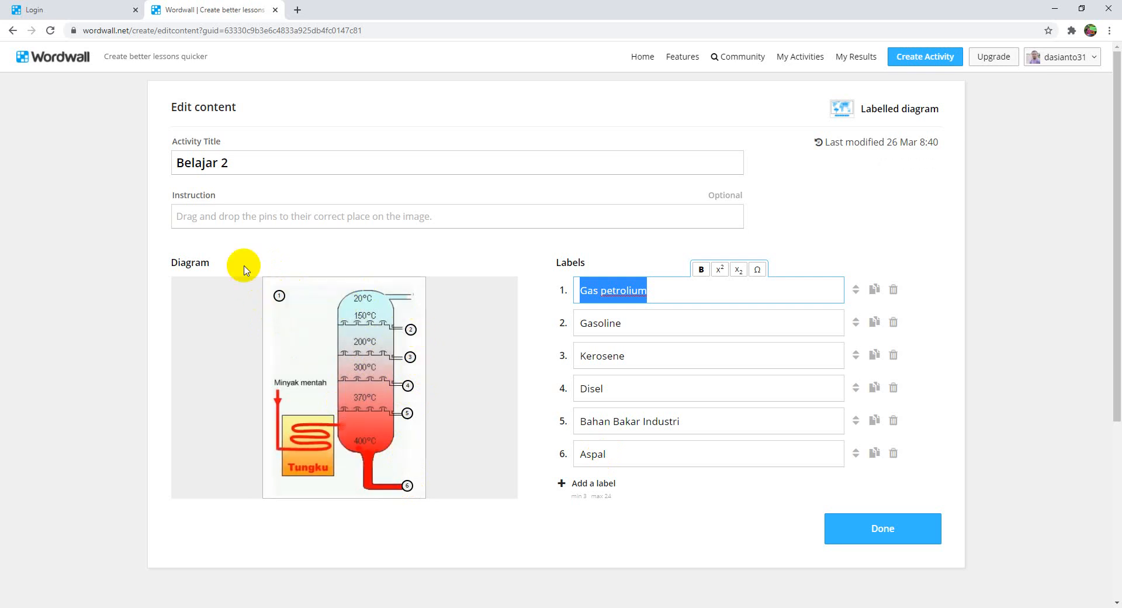
pyautogui.moveTo(278, 297); pyautogui.dragTo(415, 297)
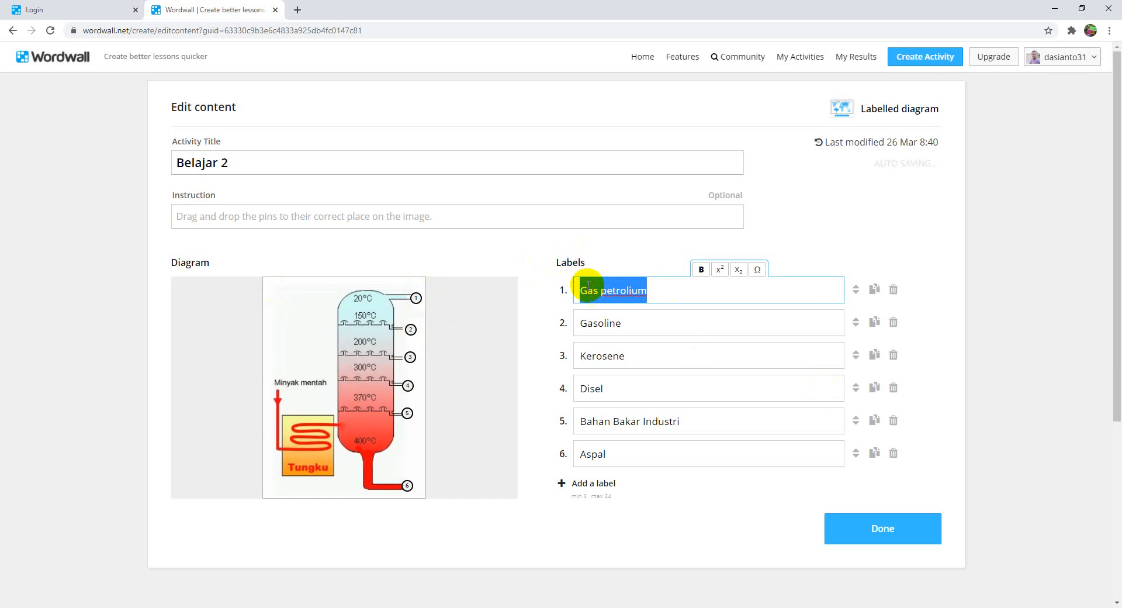
pyautogui.click(871, 536)
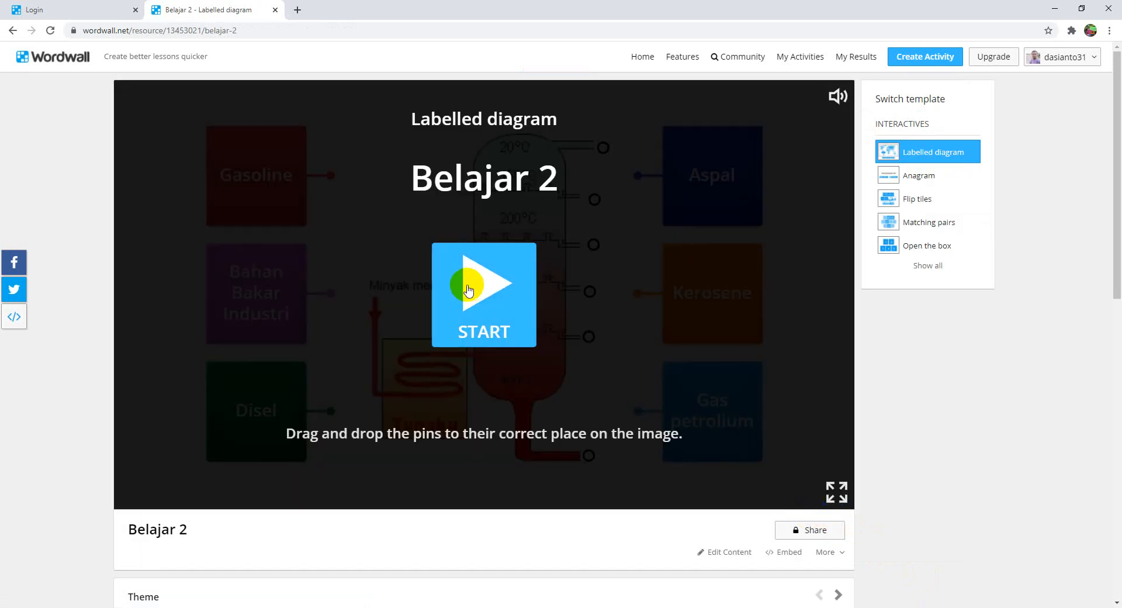
# - Play "Belajar 2", pinning Gas petrolium, Kerosene, Gasoline, Bahan Bakar Industri, Disel and Aspal top-down on the column outlets, and return to My Activities
pyautogui.click(468, 290)
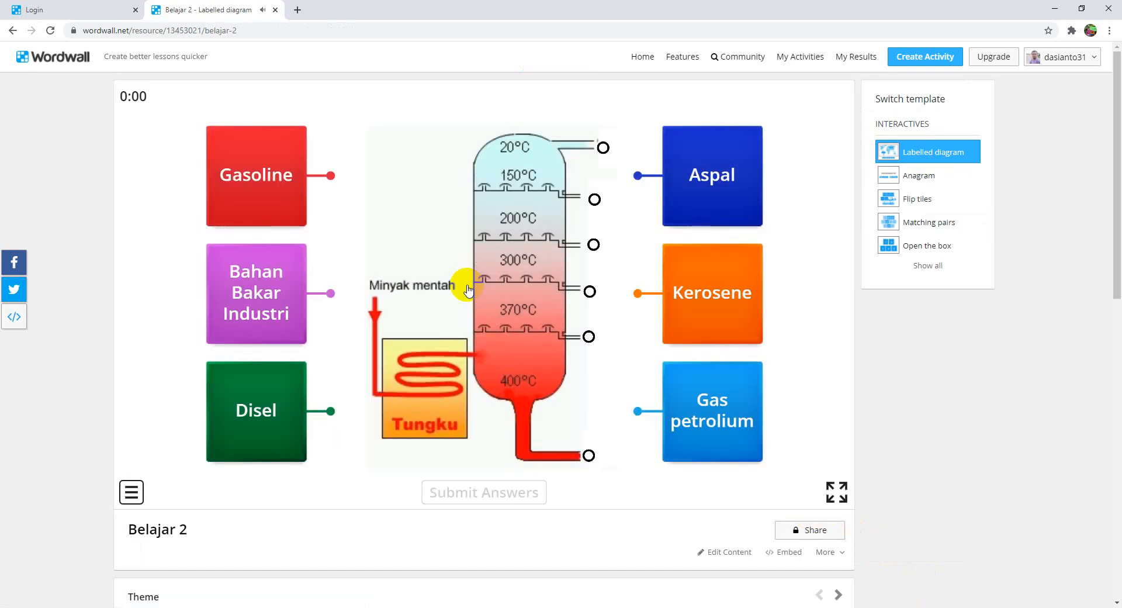
pyautogui.moveTo(640, 177); pyautogui.dragTo(589, 455)
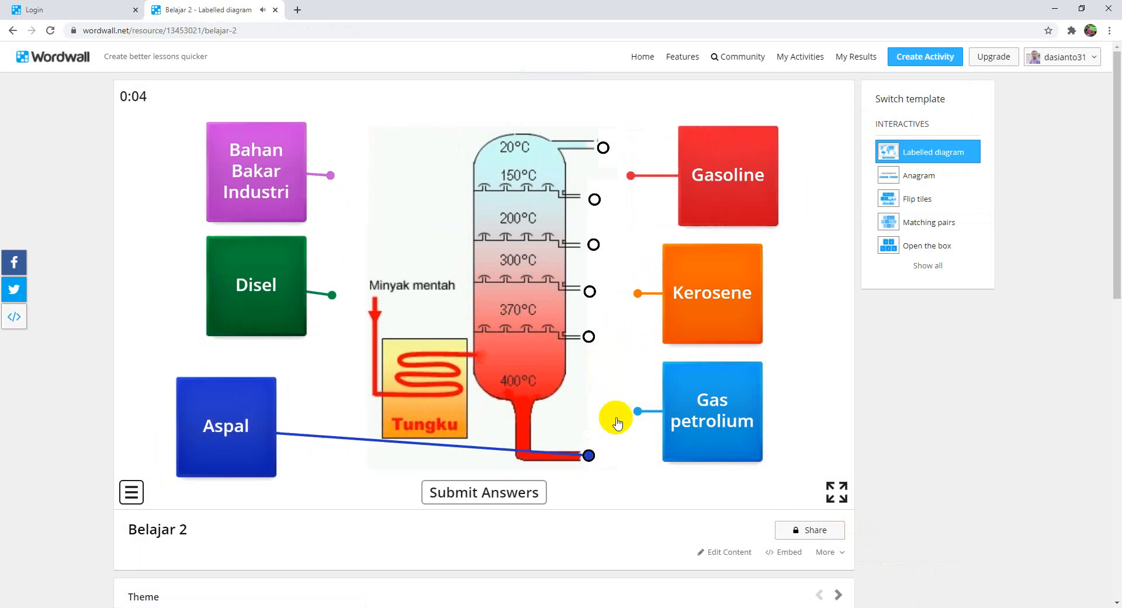
pyautogui.moveTo(641, 412); pyautogui.dragTo(603, 148)
pyautogui.moveTo(640, 294); pyautogui.dragTo(595, 199)
pyautogui.moveTo(637, 406); pyautogui.dragTo(593, 245)
pyautogui.moveTo(331, 176); pyautogui.dragTo(589, 291)
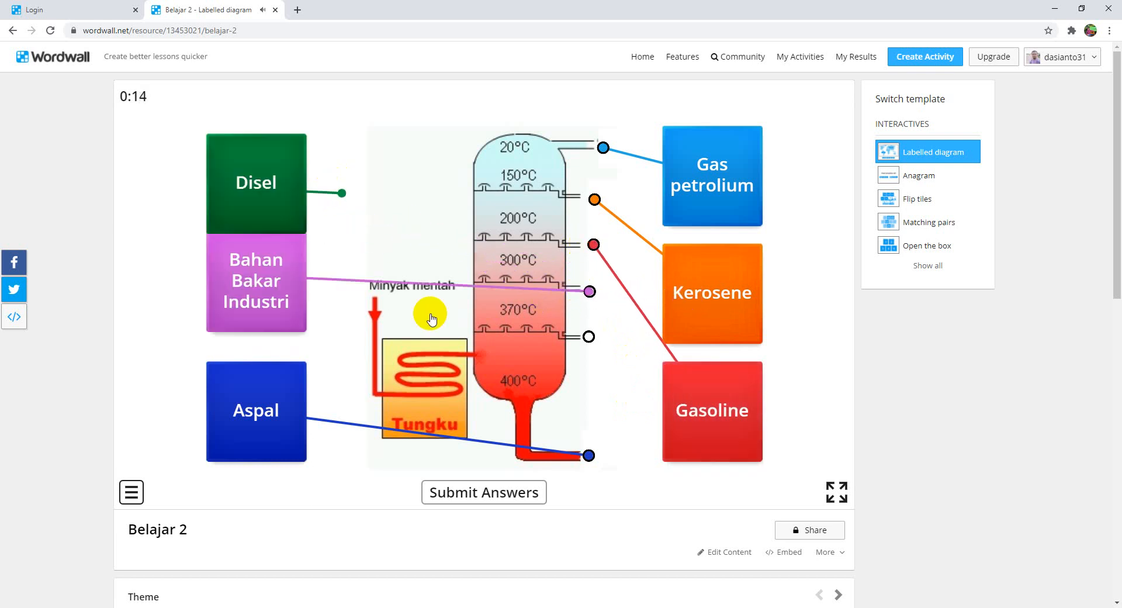
pyautogui.moveTo(331, 176); pyautogui.dragTo(596, 342)
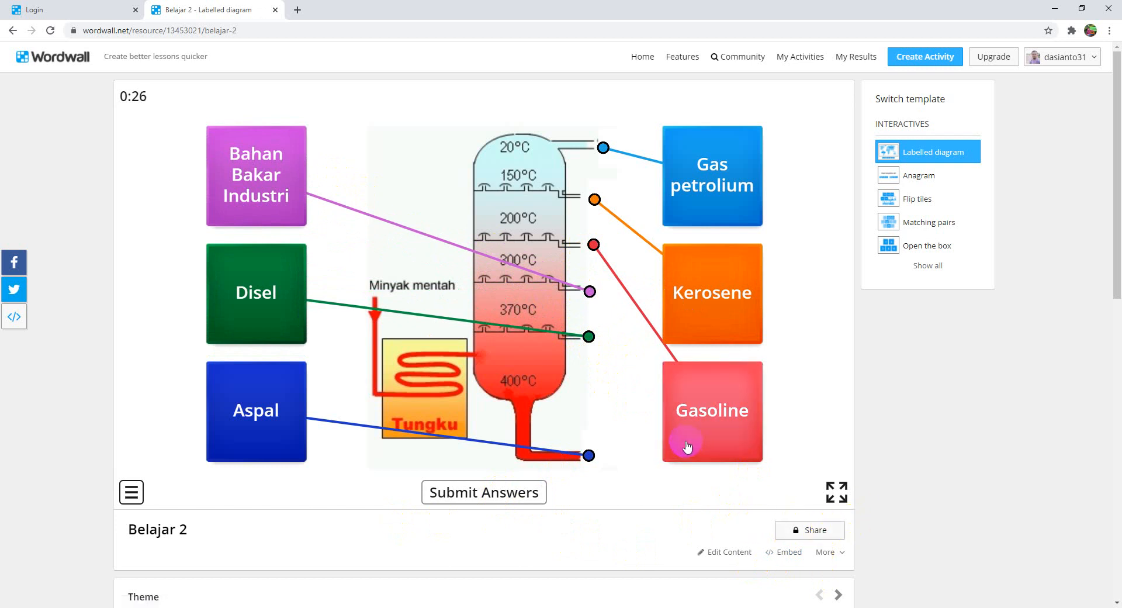
pyautogui.click(819, 61)
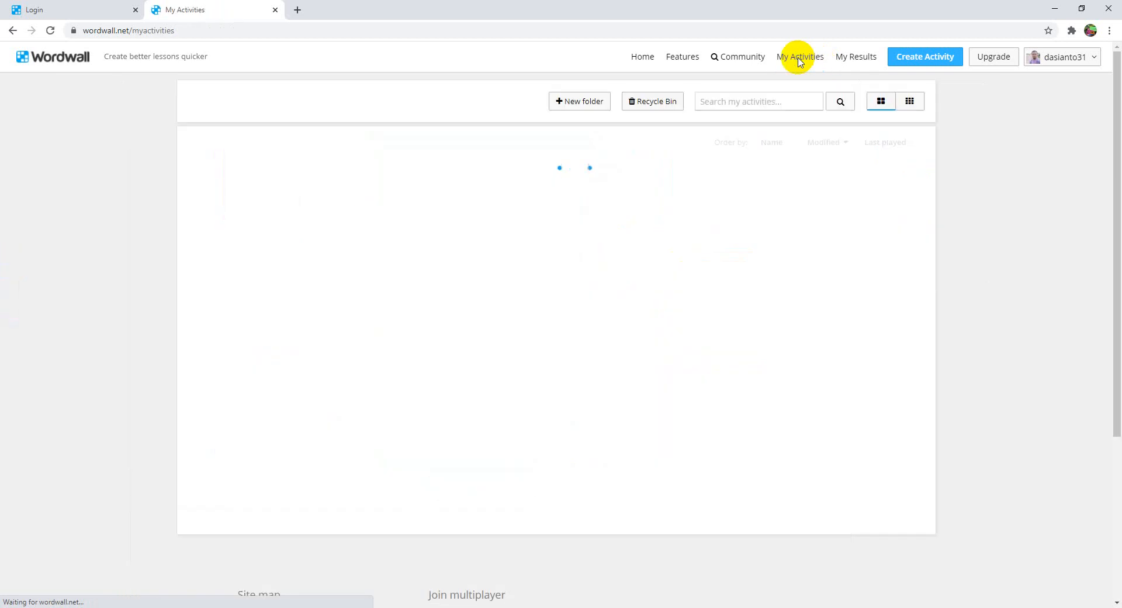